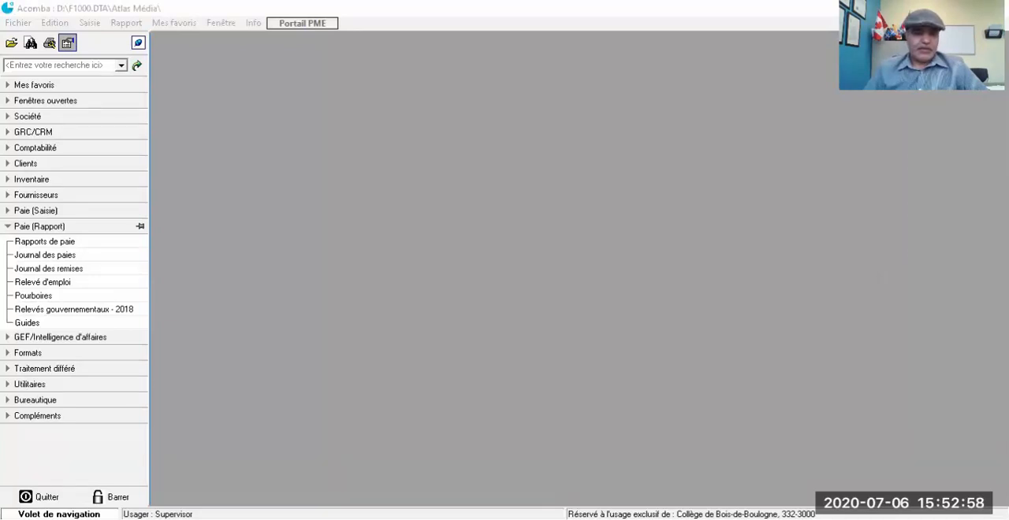
Step: Create a new company with the folder name Quincaillerie Bronco
{"action": "left_click", "coordinate": [17, 25]}
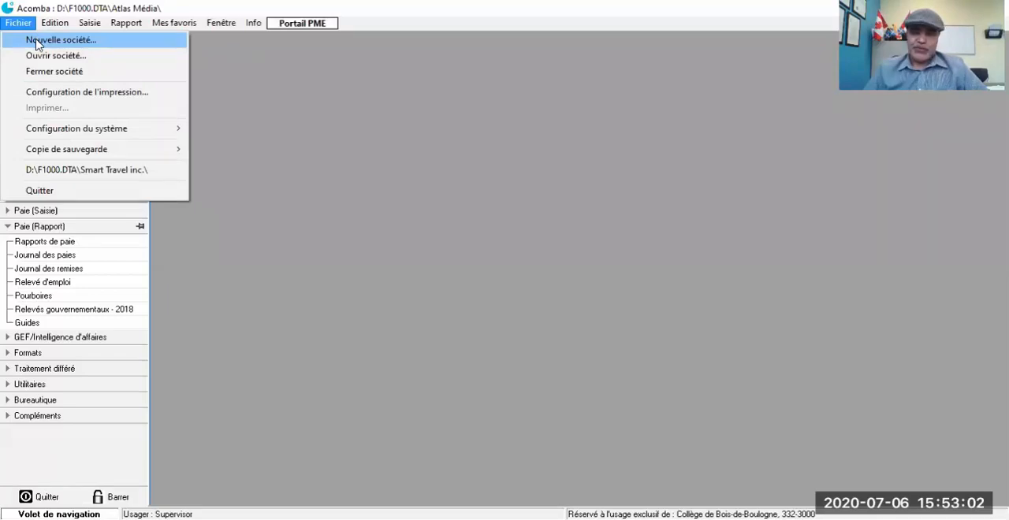
{"action": "left_click", "coordinate": [35, 43]}
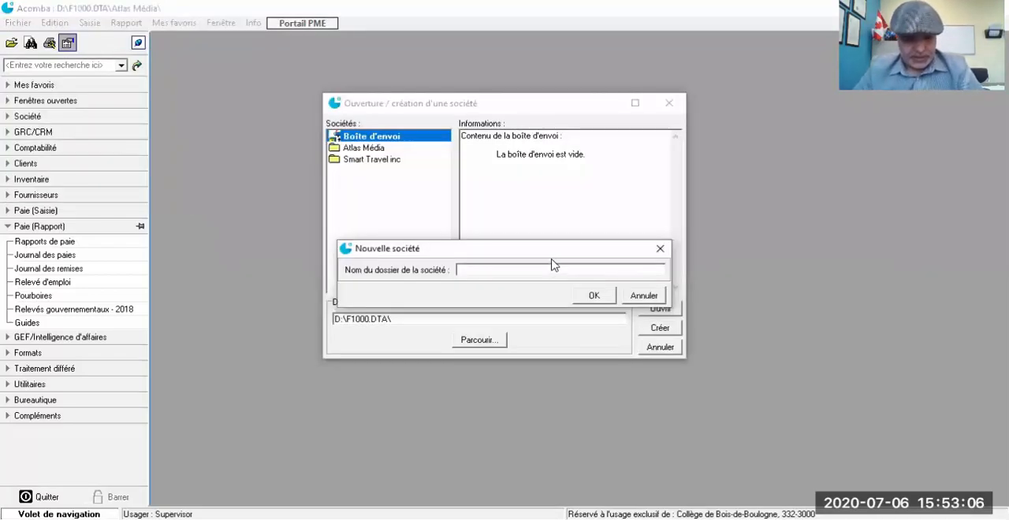
{"action": "type", "text": "Quinca"}
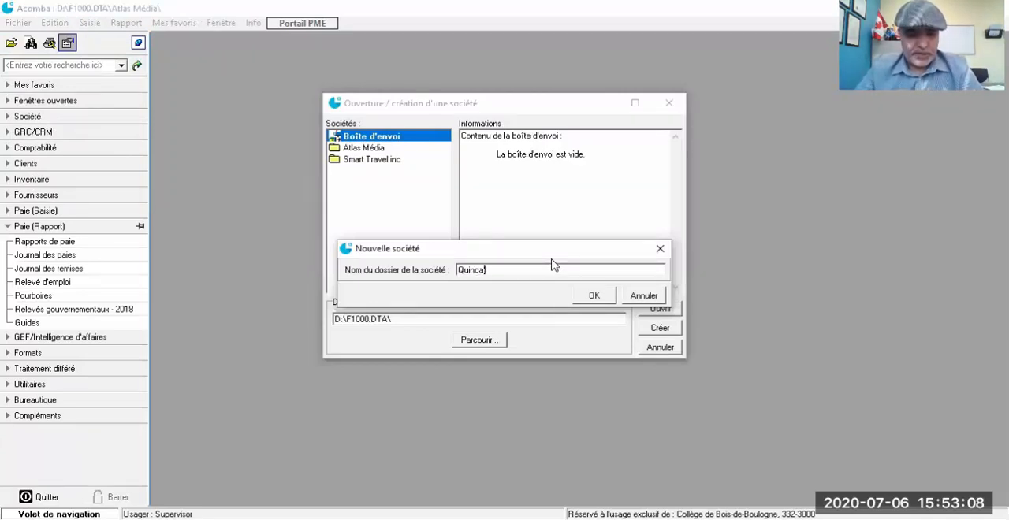
{"action": "type", "text": "illerie B"}
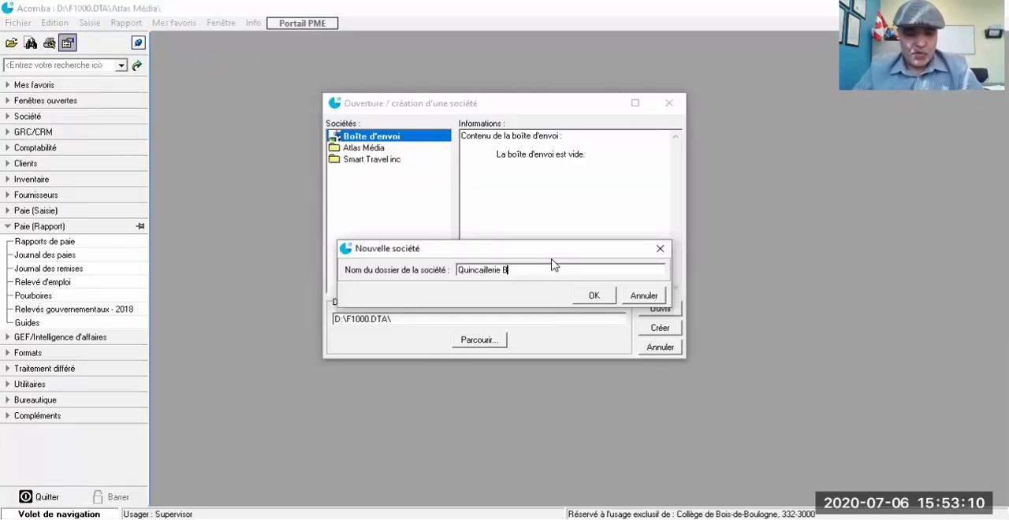
{"action": "type", "text": "ronc"}
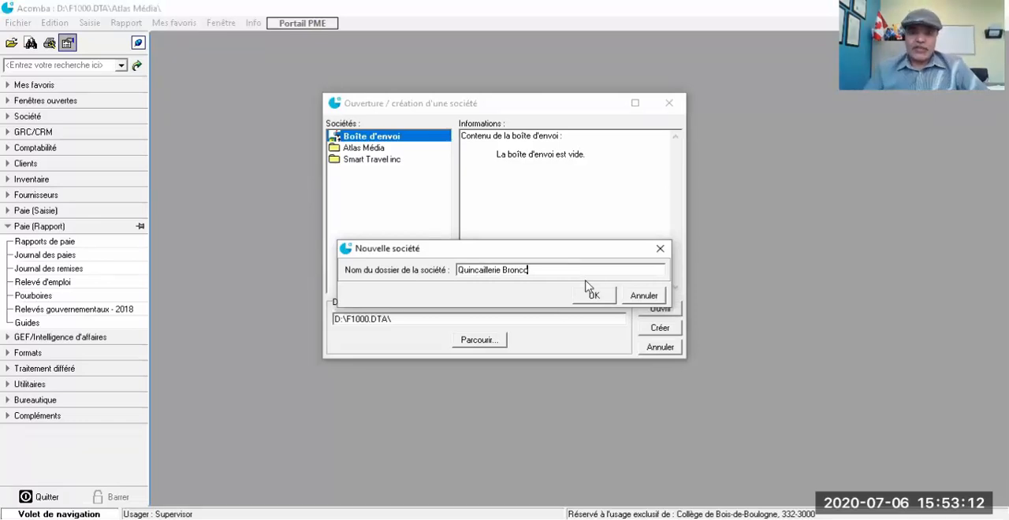
{"action": "left_click", "coordinate": [591, 293]}
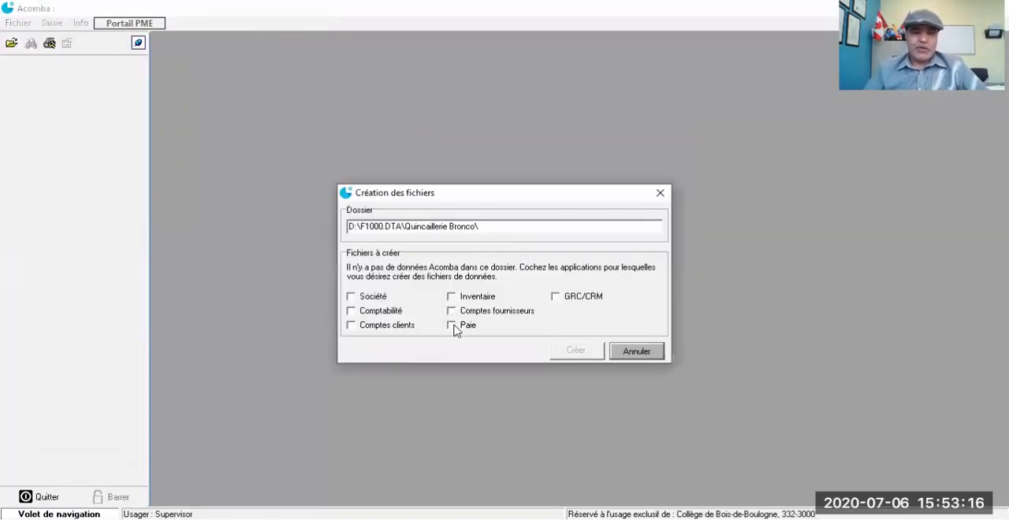
Step: Create the data files for the Paie application and proceed with Plan comptable and Paie as the applications to start up
{"action": "left_click", "coordinate": [453, 326]}
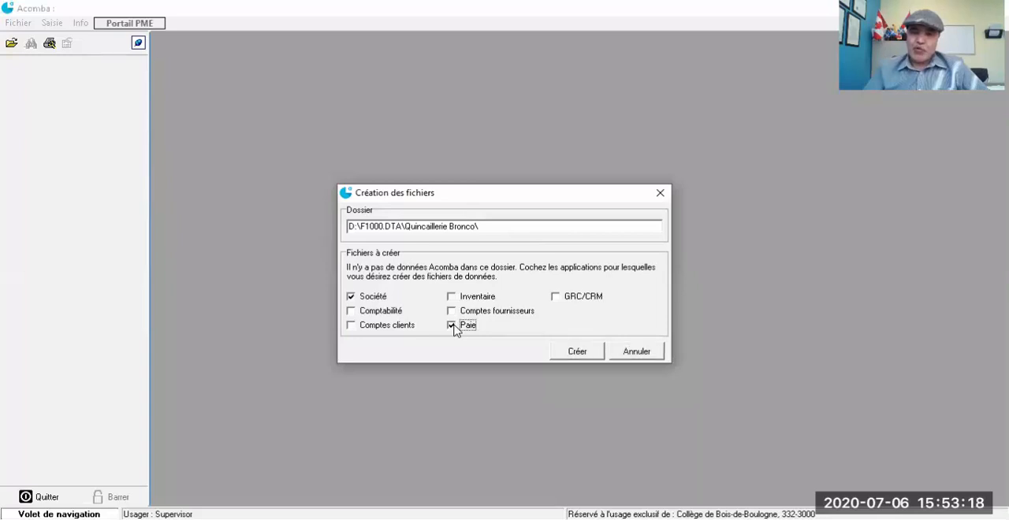
{"action": "left_click", "coordinate": [573, 355]}
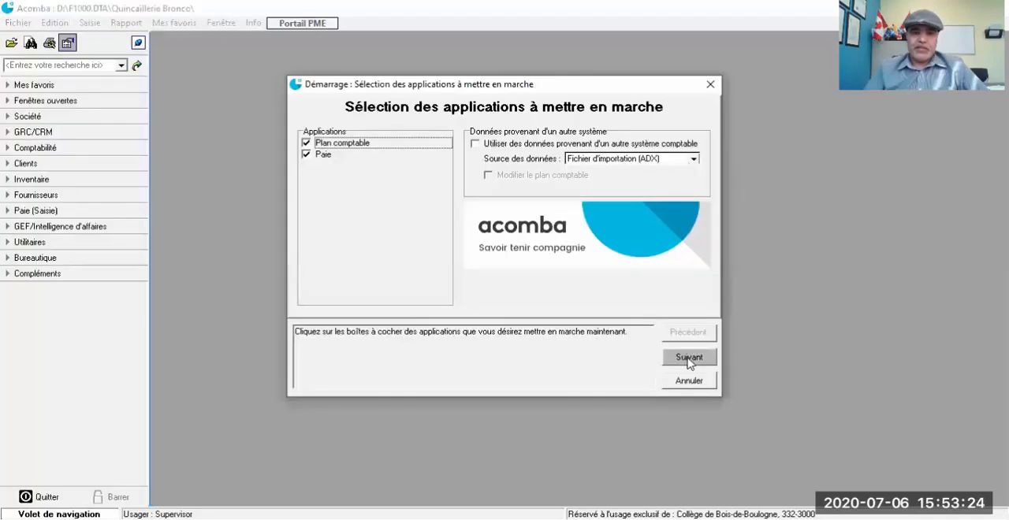
{"action": "left_click", "coordinate": [688, 358]}
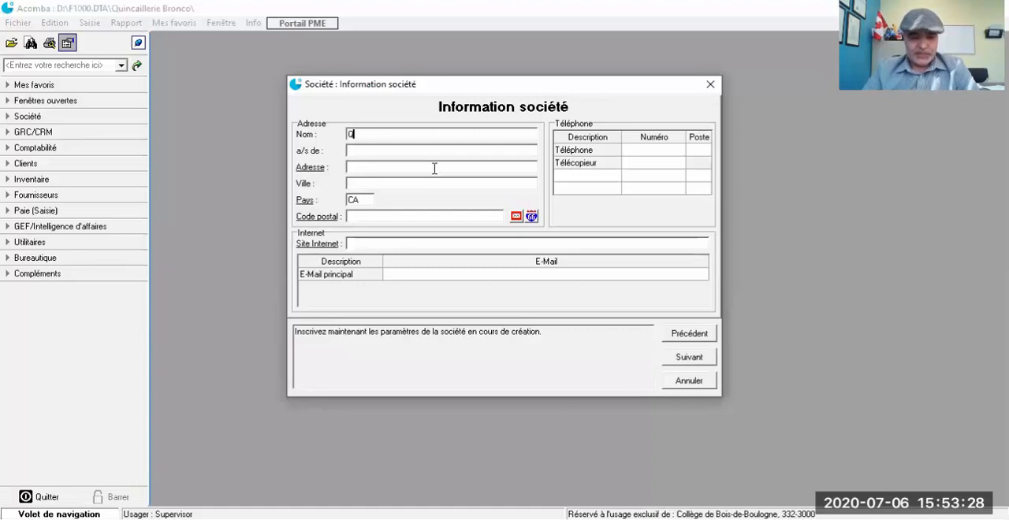
Step: Enter Quincaillerie Bronco as the company name and fill in the contact person's title and full name
{"action": "type", "text": "uincailler"}
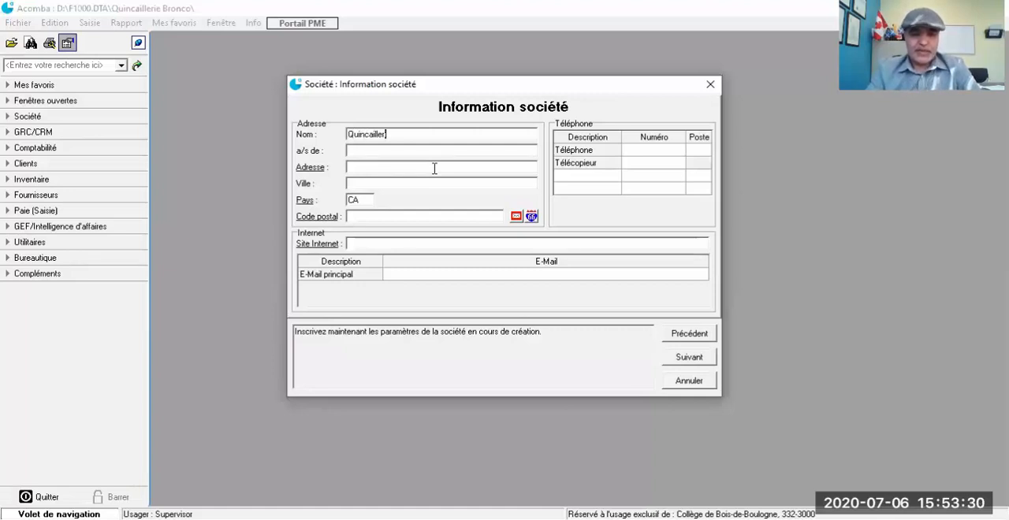
{"action": "type", "text": "ie Bronco"}
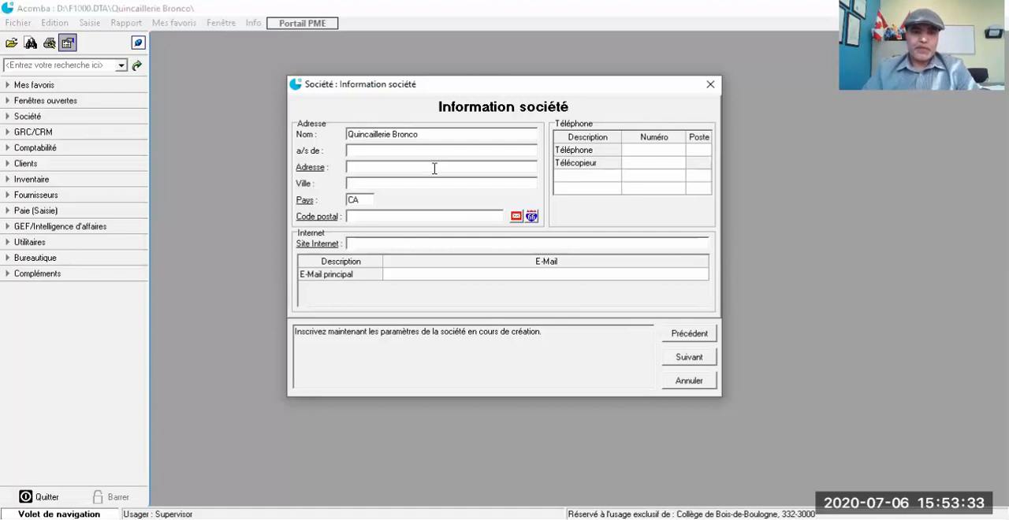
{"action": "left_click", "coordinate": [409, 149]}
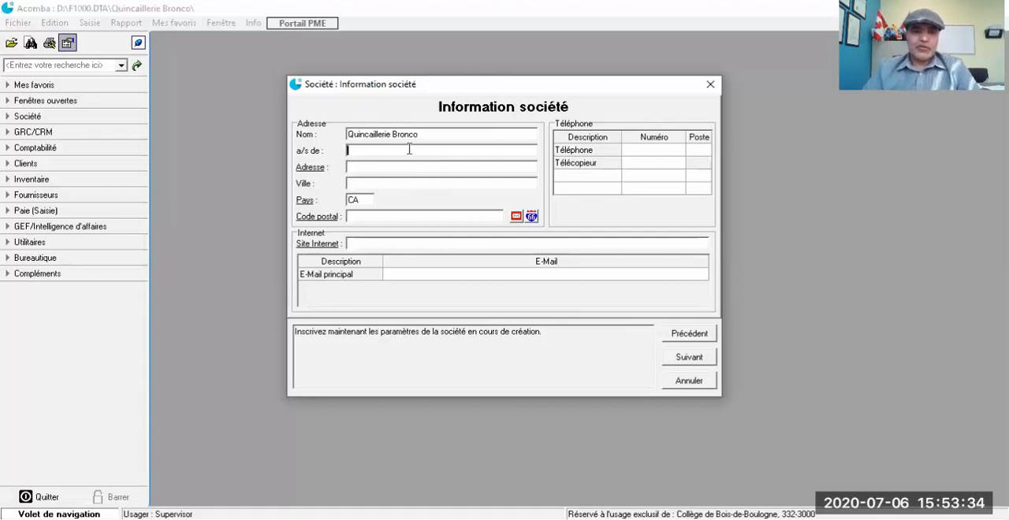
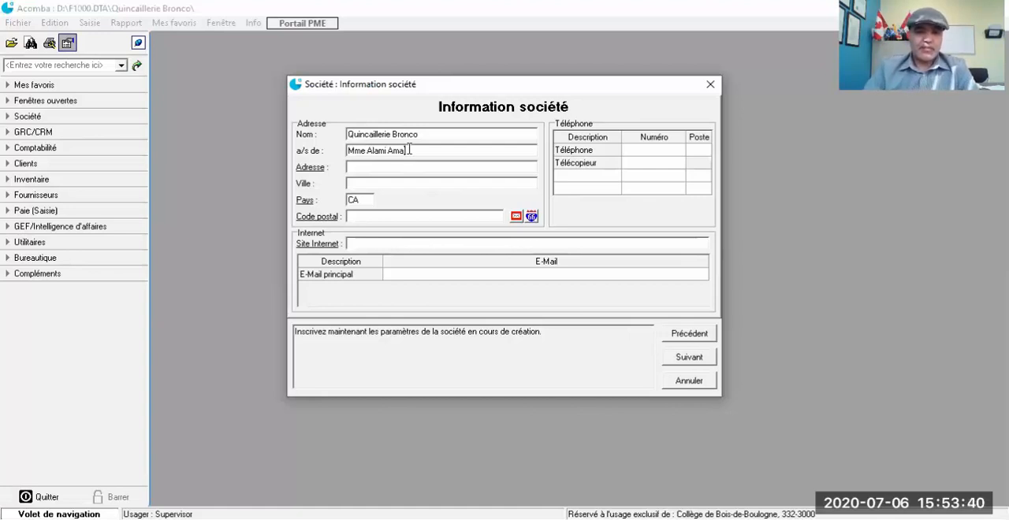
Step: Fill in the company's street address in the company information
{"action": "left_click", "coordinate": [395, 167]}
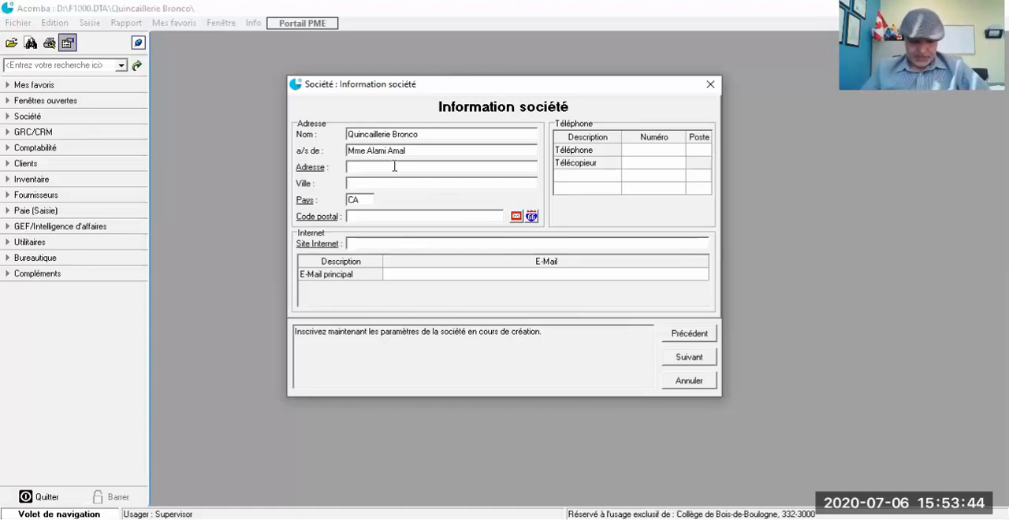
{"action": "type", "text": "123"}
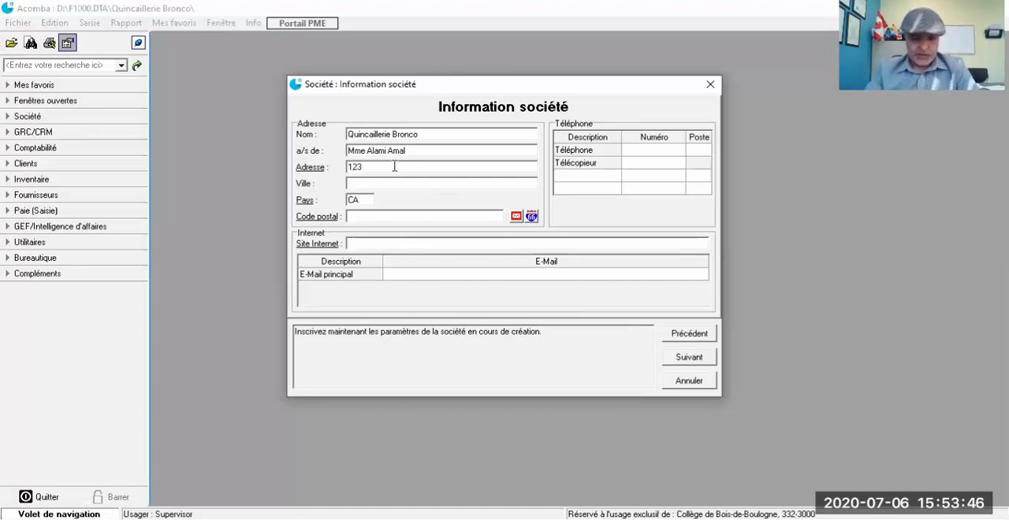
{"action": "type", "text": " Boulevar"}
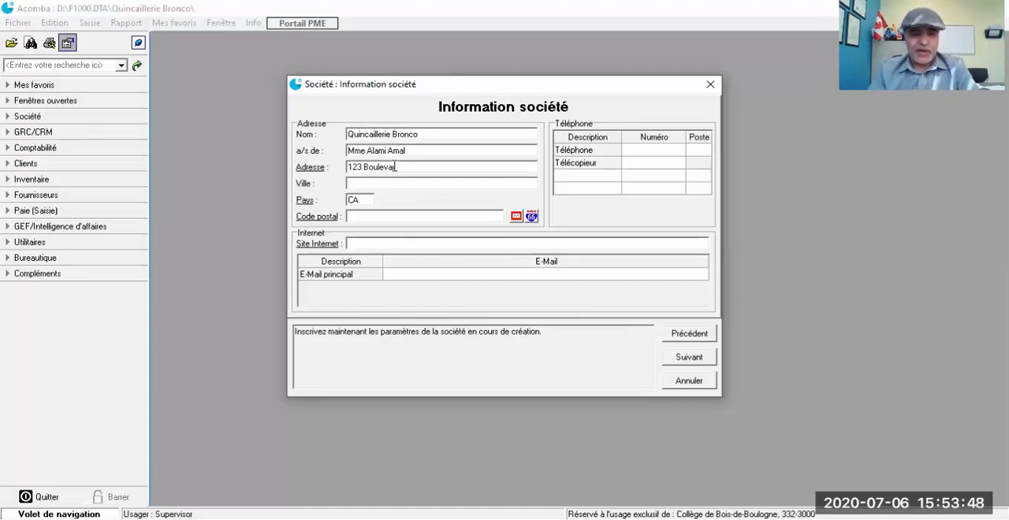
{"action": "type", "text": "d"}
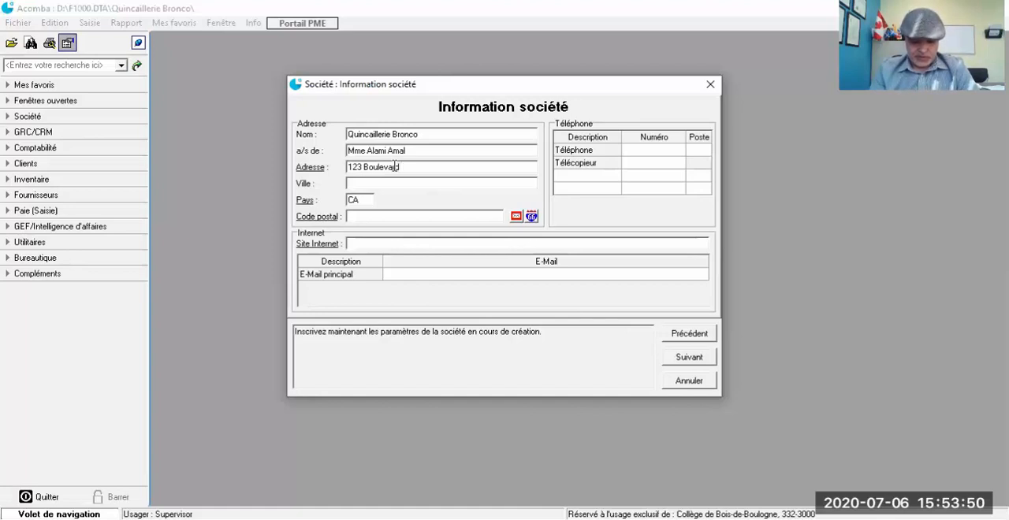
{"action": "type", "text": " Jean"}
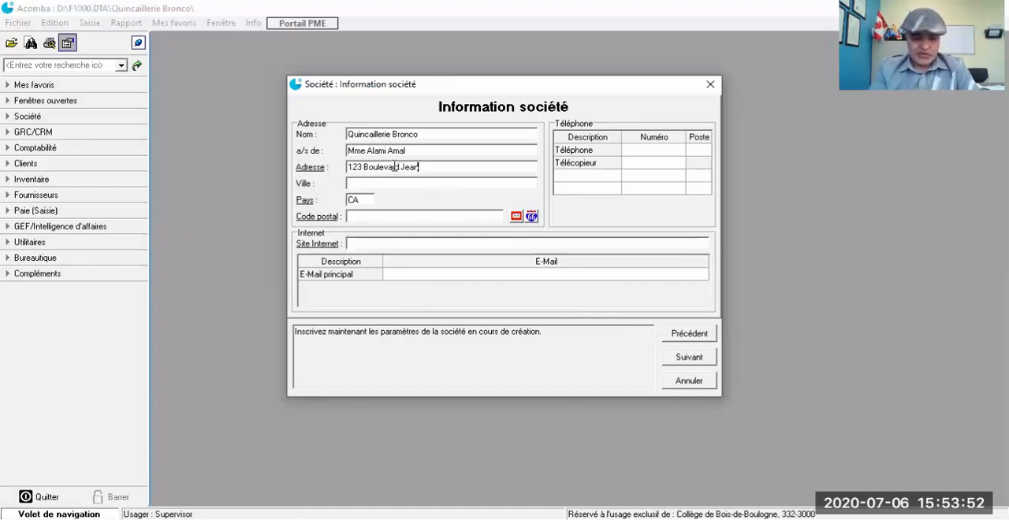
{"action": "type", "text": "-L"}
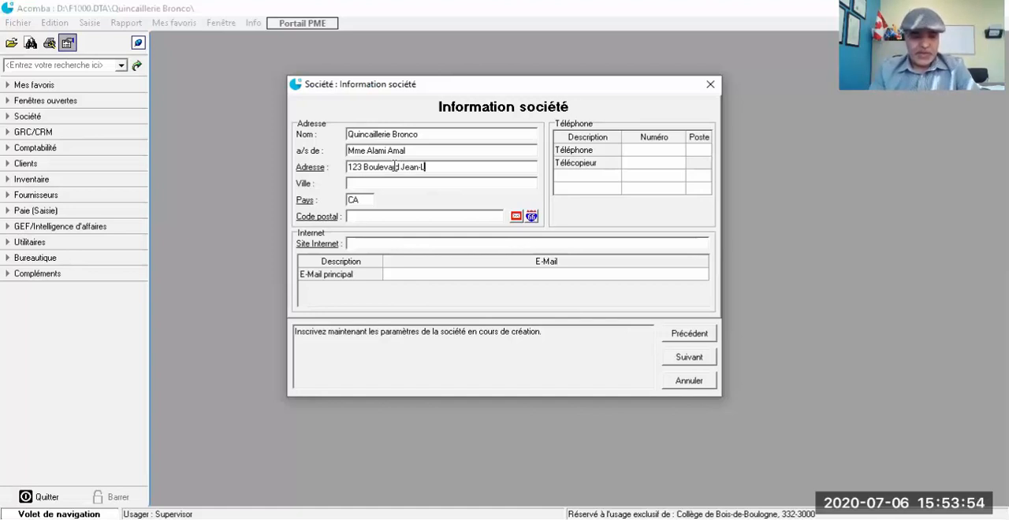
{"action": "type", "text": "esag"}
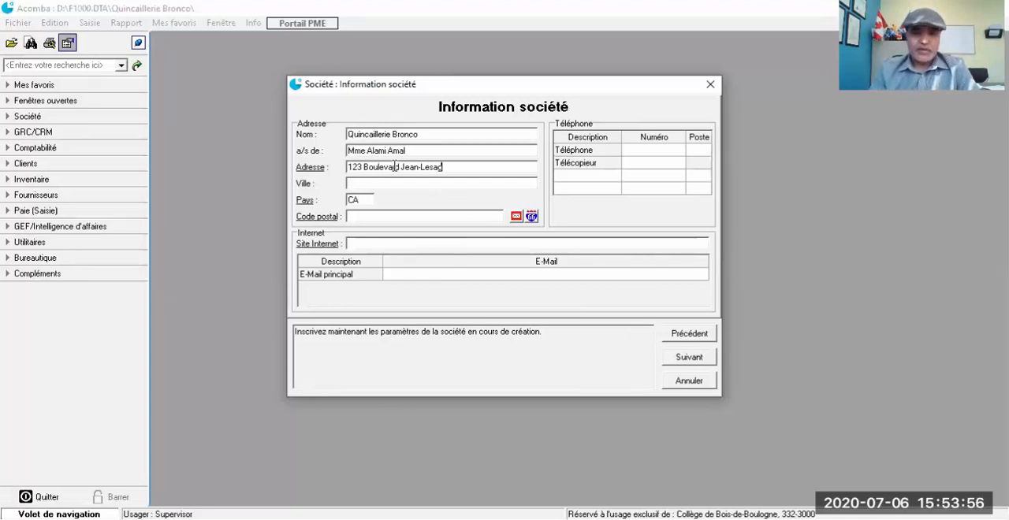
{"action": "key", "text": "BackSpace"}
{"action": "type", "text": "e"}
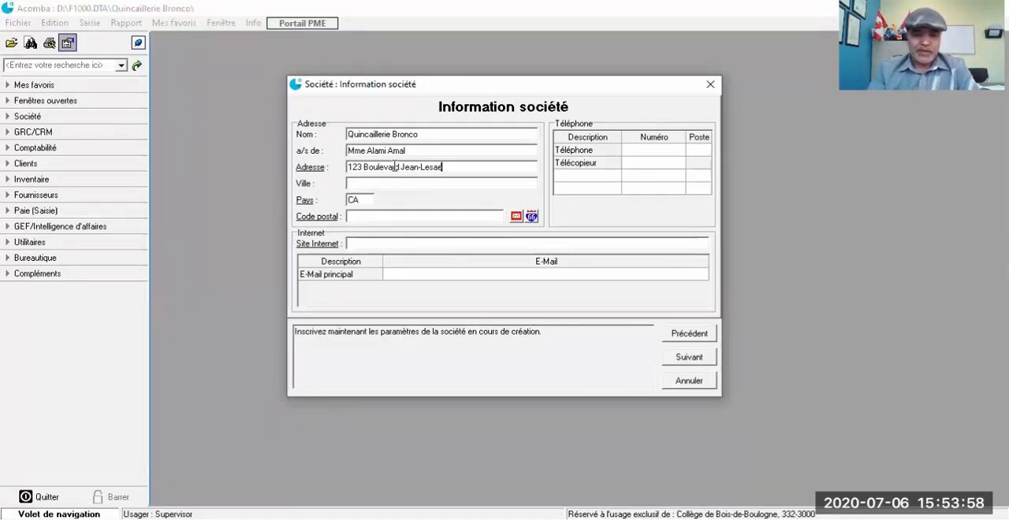
{"action": "key", "text": "BackSpace"}
{"action": "type", "text": "ge"}
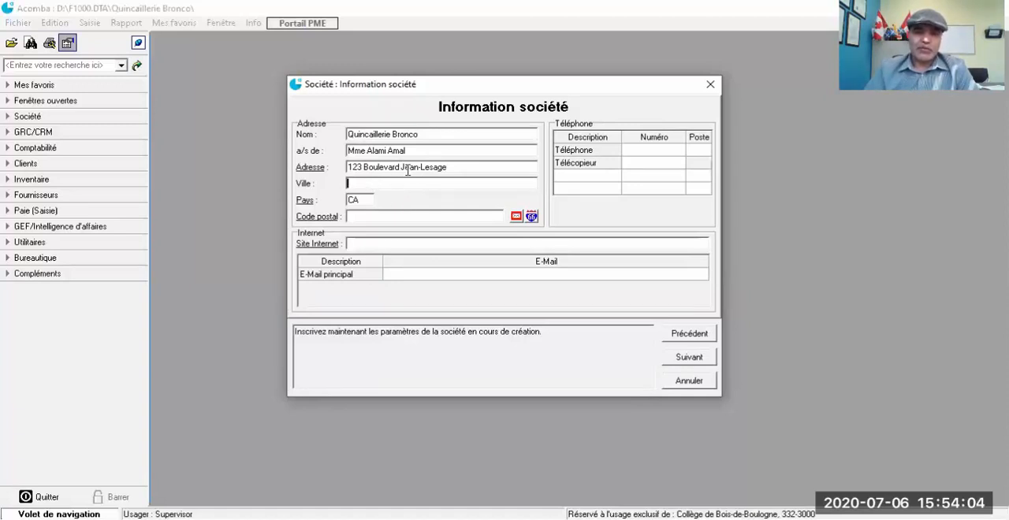
Step: Fill in the company's city and postal code, keeping CA as the country
{"action": "type", "text": "Q"}
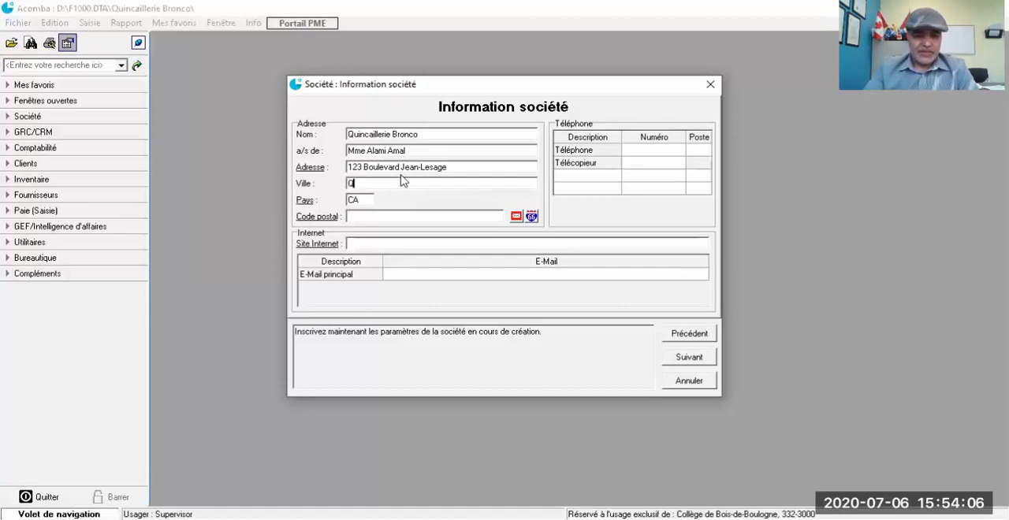
{"action": "type", "text": "uebec"}
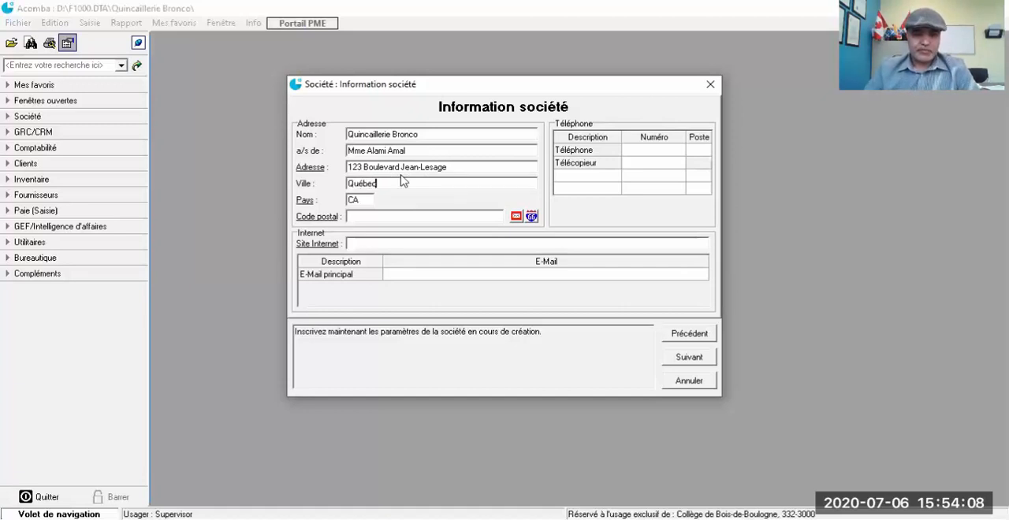
{"action": "left_click", "coordinate": [367, 218]}
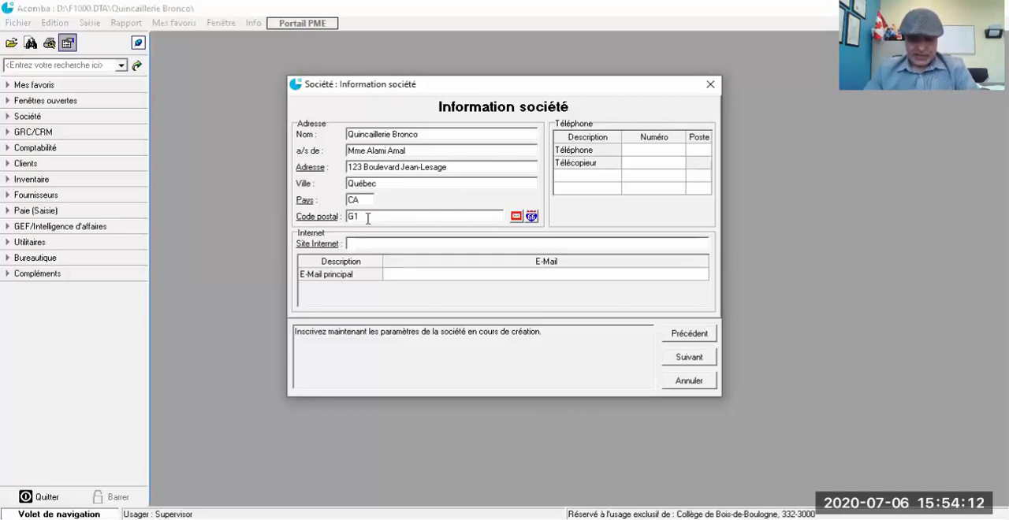
{"action": "type", "text": "G1K6W1"}
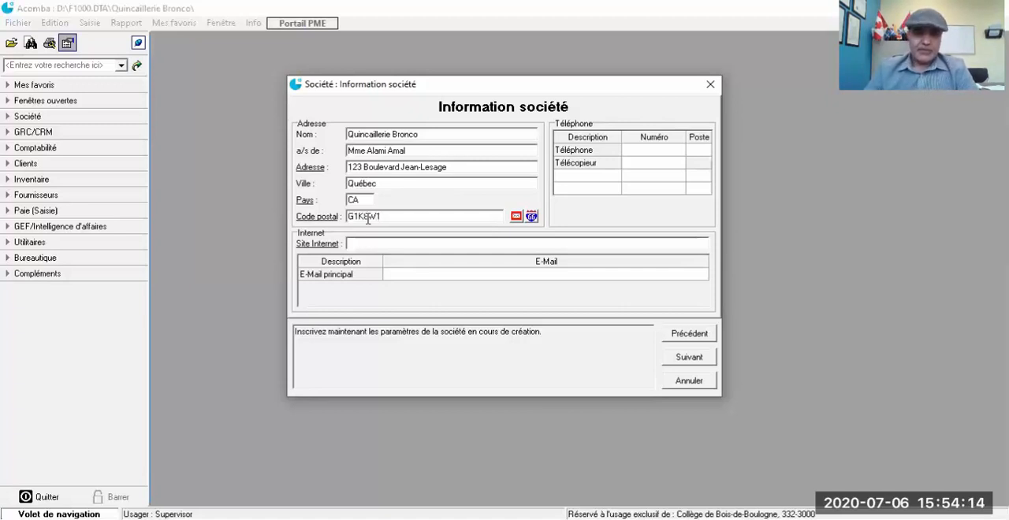
{"action": "key", "text": "Tab"}
Step: Enter the company's telephone number in the Téléphone row
{"action": "left_click", "coordinate": [644, 152]}
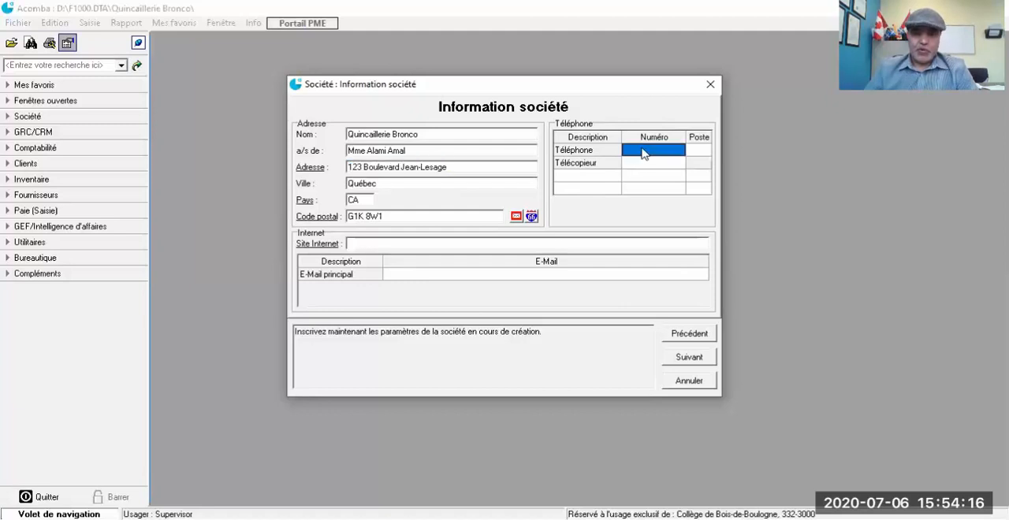
{"action": "left_click", "coordinate": [639, 148]}
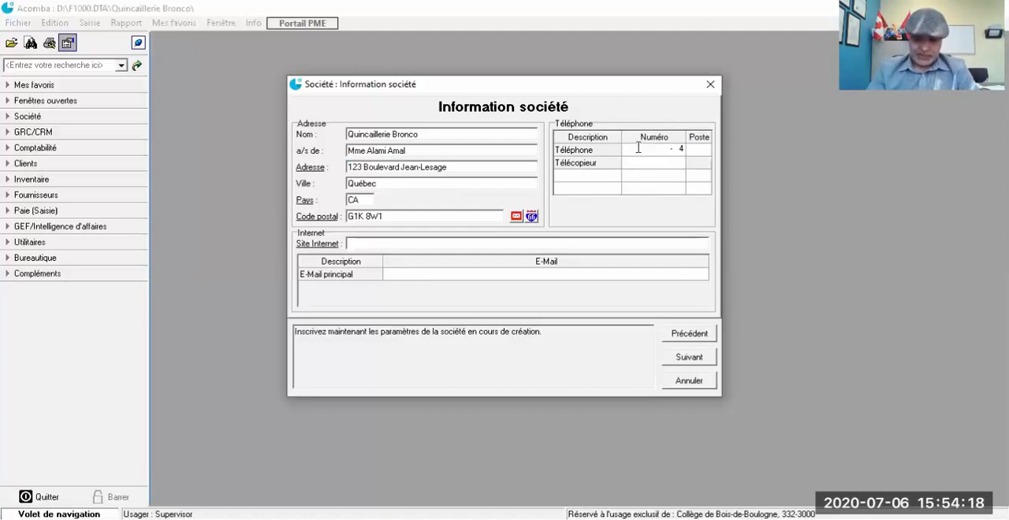
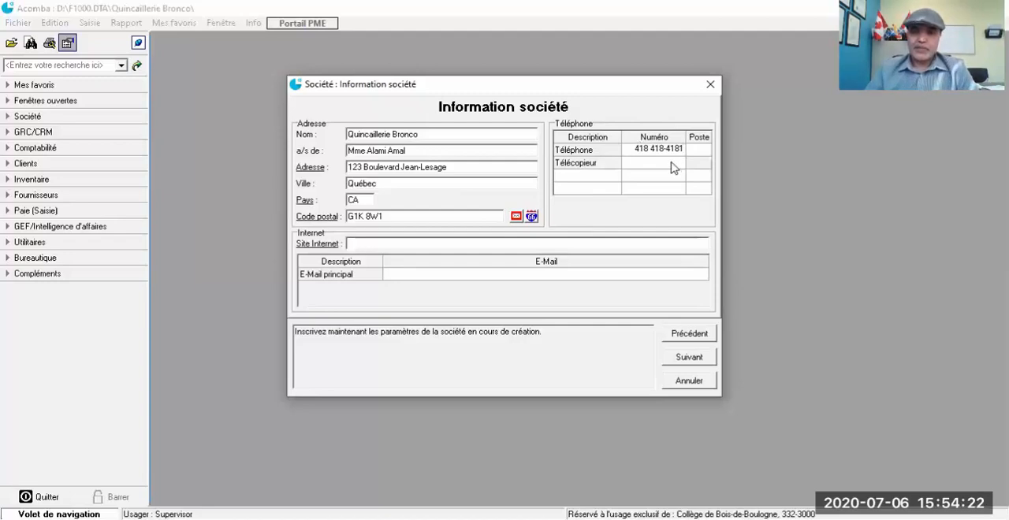
Step: Enter the company's fax number in the Télécopieur row
{"action": "left_click", "coordinate": [672, 164]}
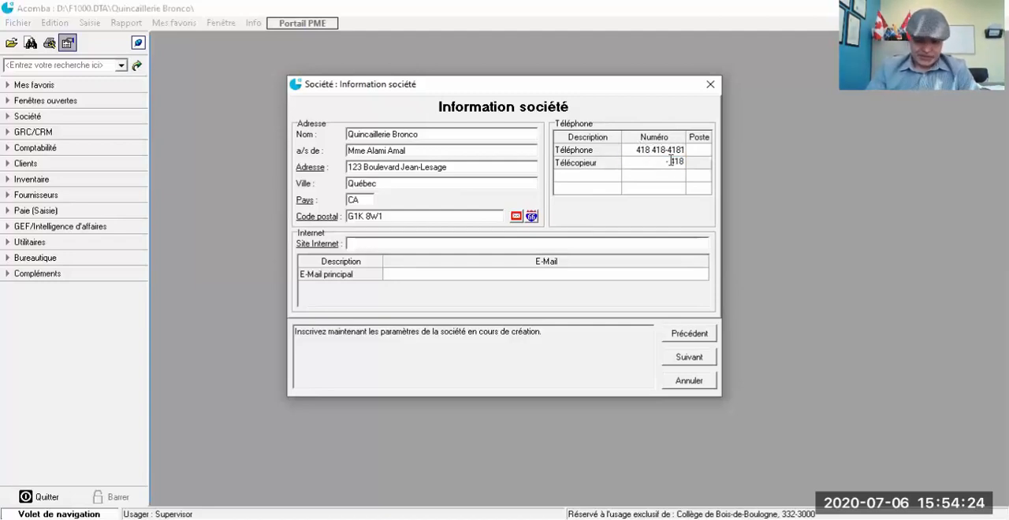
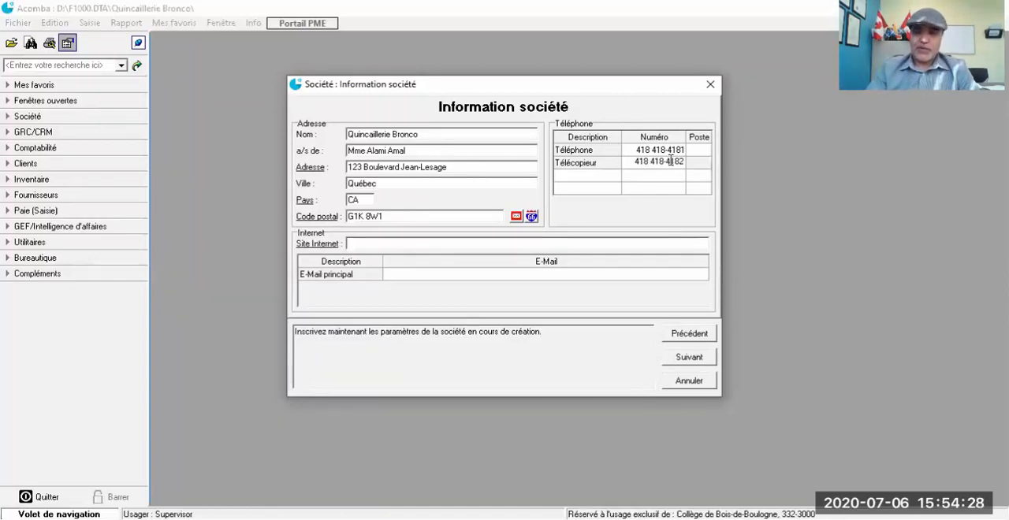
{"action": "left_click", "coordinate": [411, 243]}
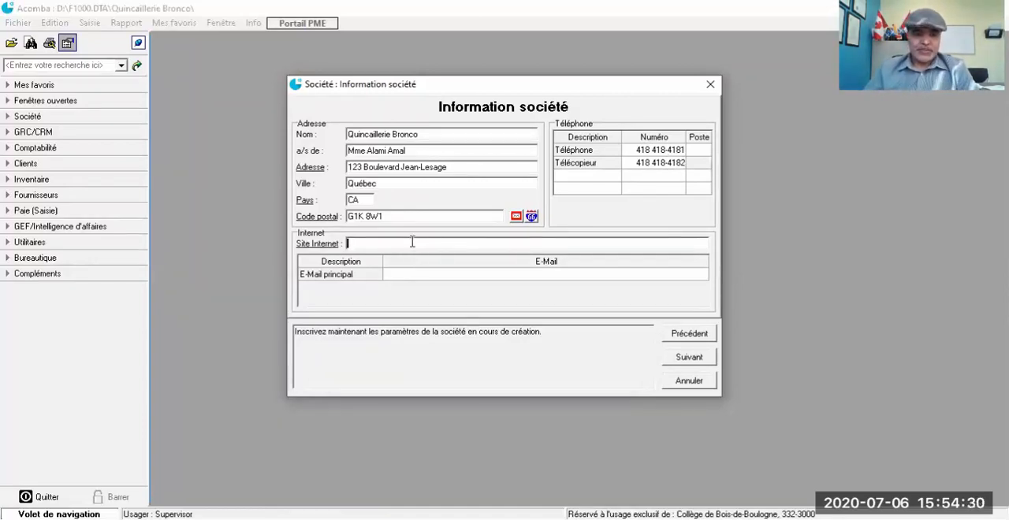
{"action": "type", "text": "www"}
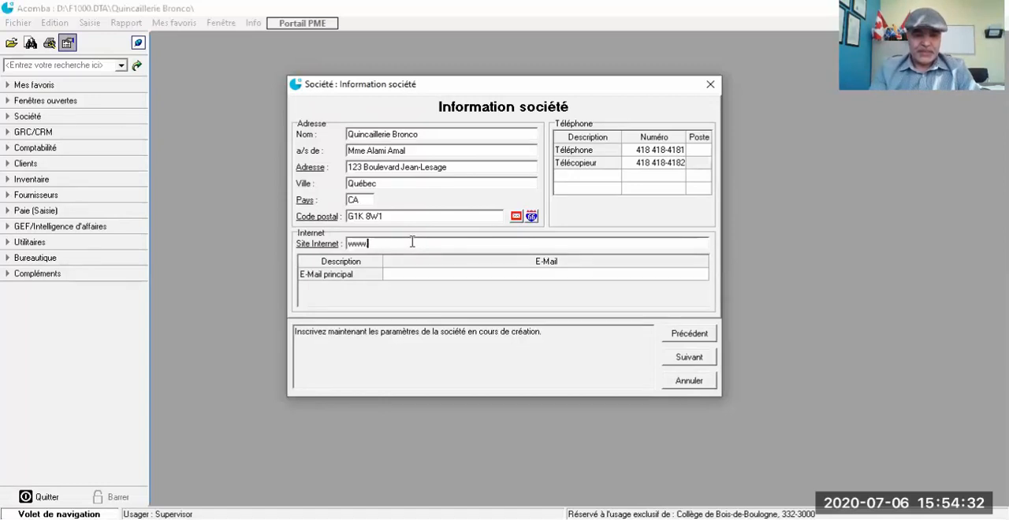
{"action": "type", "text": ".qui"}
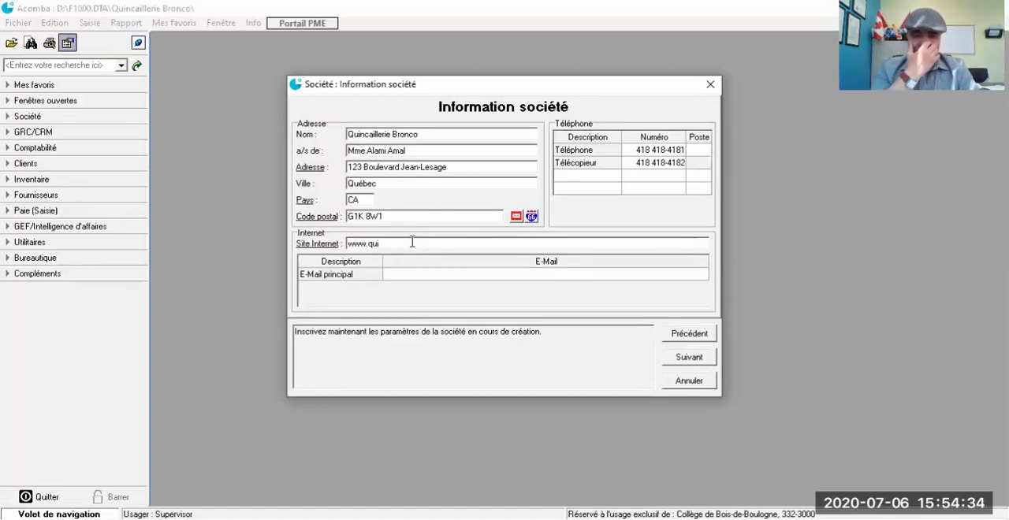
{"action": "type", "text": "ncai"}
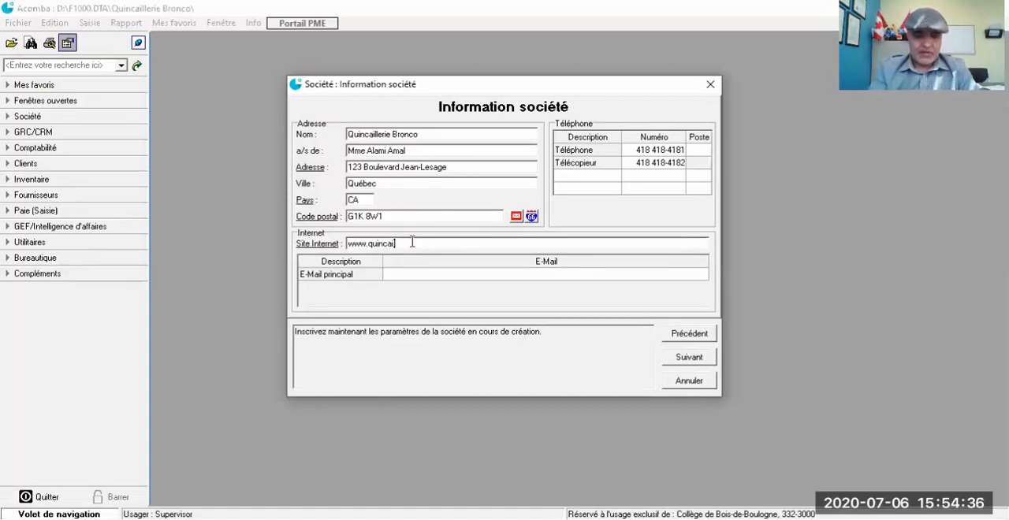
{"action": "type", "text": "llerietro"}
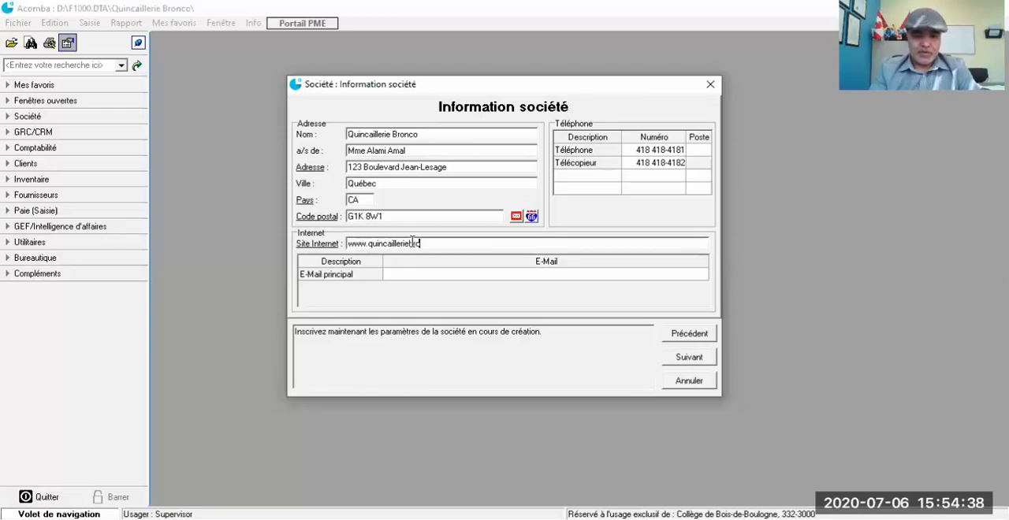
{"action": "type", "text": "nco.ca"}
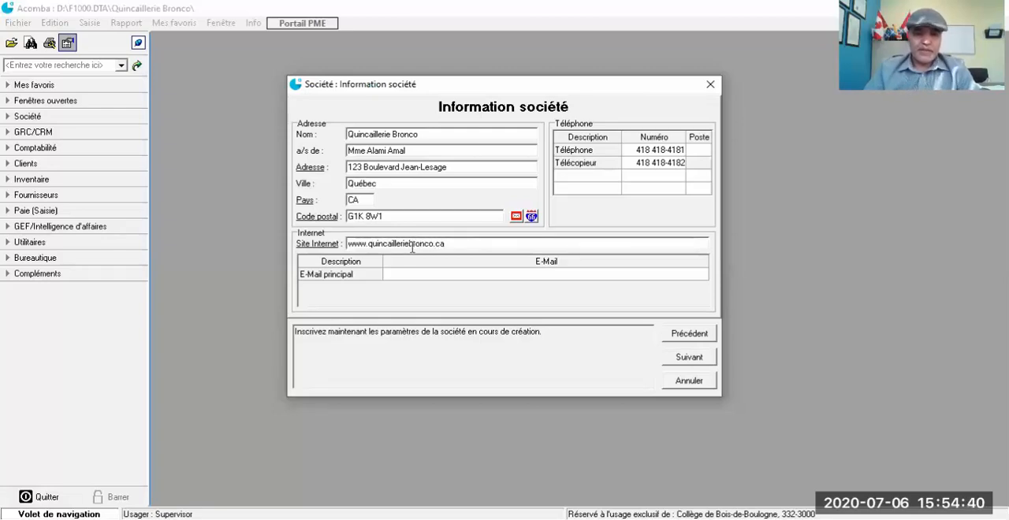
Step: Enter the company's main e-mail address and confirm the company information
{"action": "left_click", "coordinate": [411, 276]}
{"action": "left_click", "coordinate": [412, 274]}
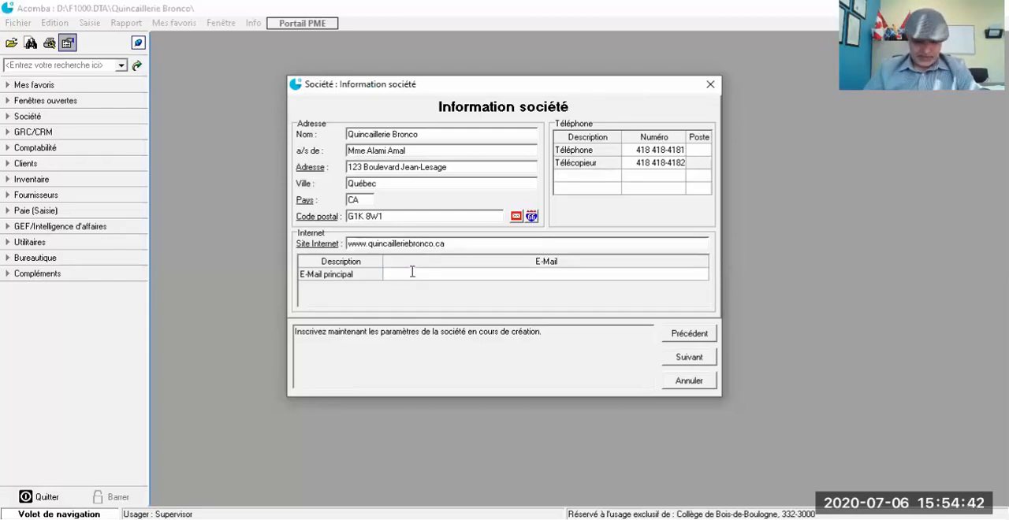
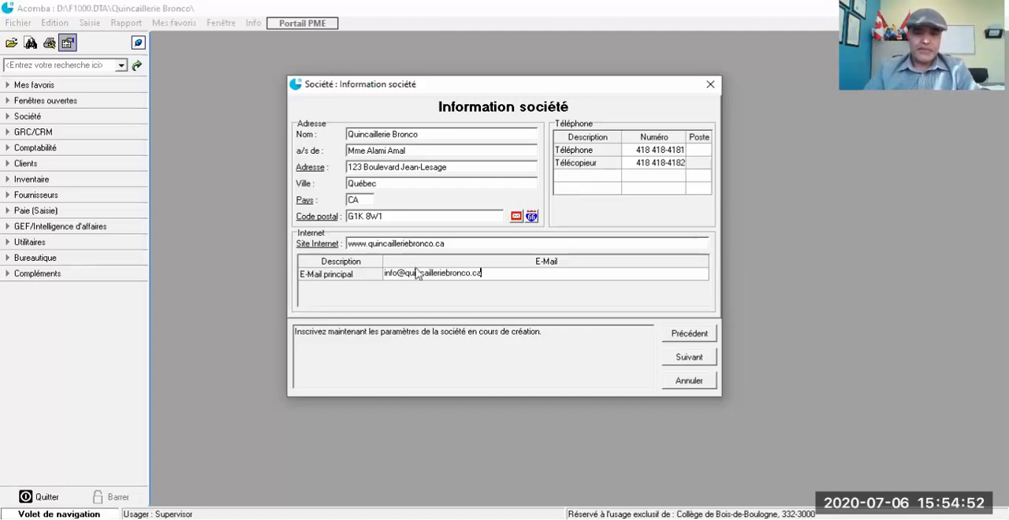
{"action": "left_click", "coordinate": [689, 360]}
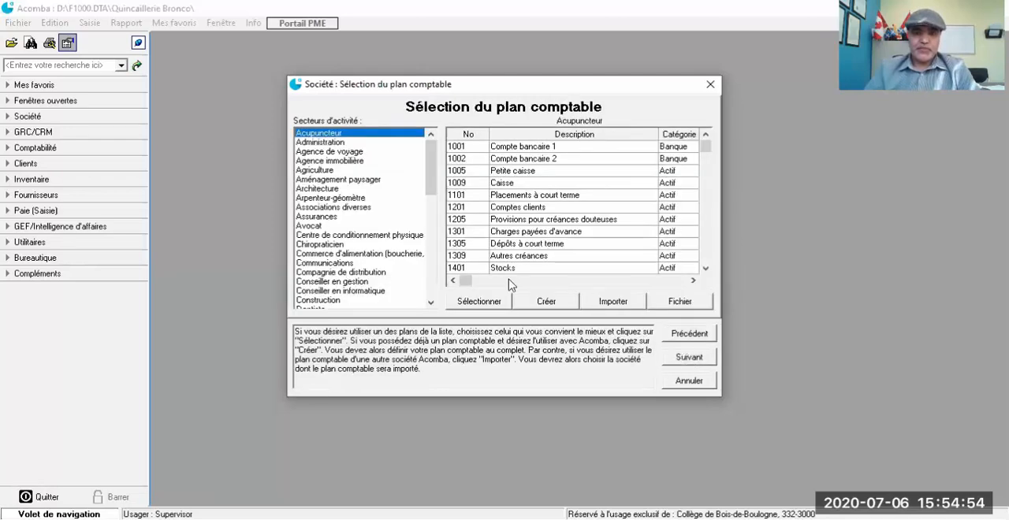
Step: Select the Vente au détail chart of accounts for the company and accept its accounts without edits
{"action": "scroll", "coordinate": [355, 255], "scroll_direction": "down", "scroll_amount": 3}
{"action": "scroll", "coordinate": [362, 257], "scroll_direction": "down", "scroll_amount": 3}
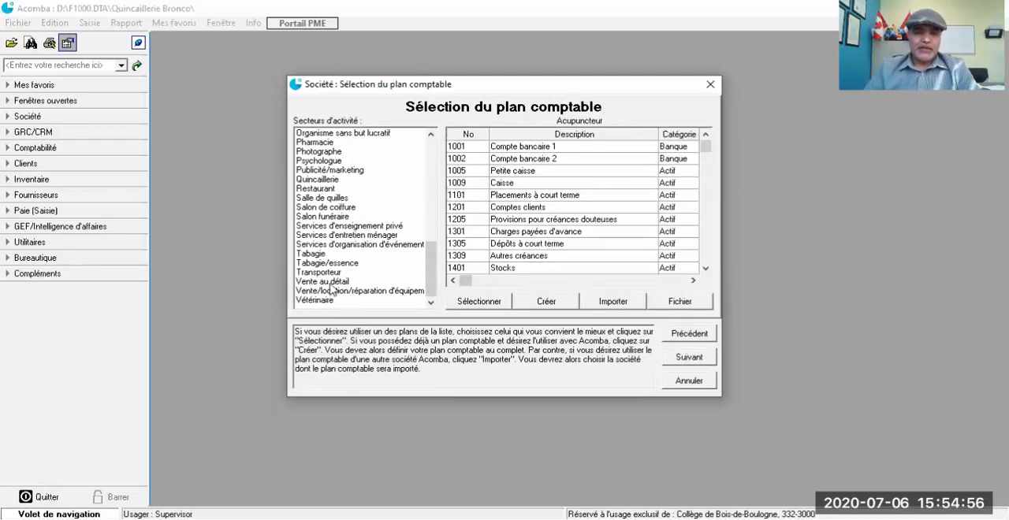
{"action": "left_click", "coordinate": [332, 281]}
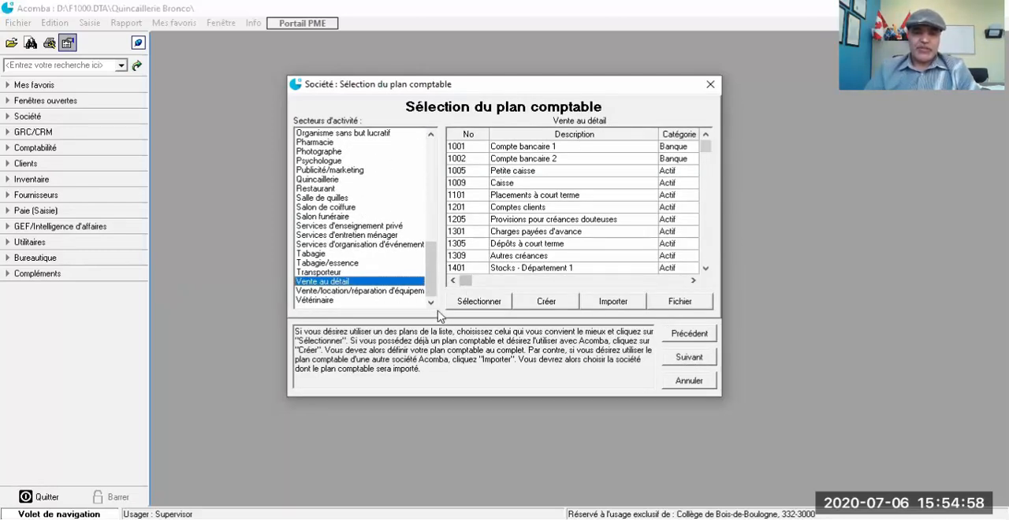
{"action": "left_click", "coordinate": [466, 303]}
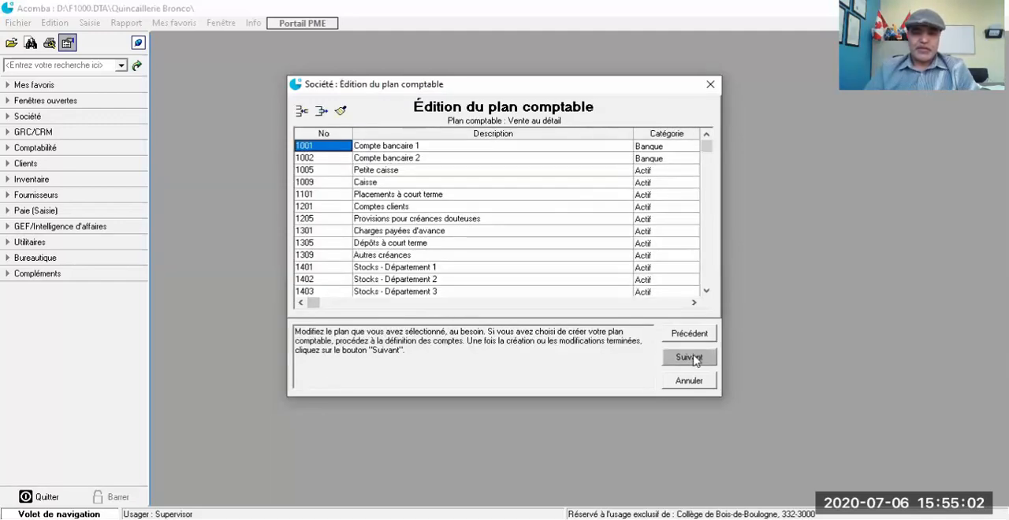
{"action": "left_click", "coordinate": [689, 357]}
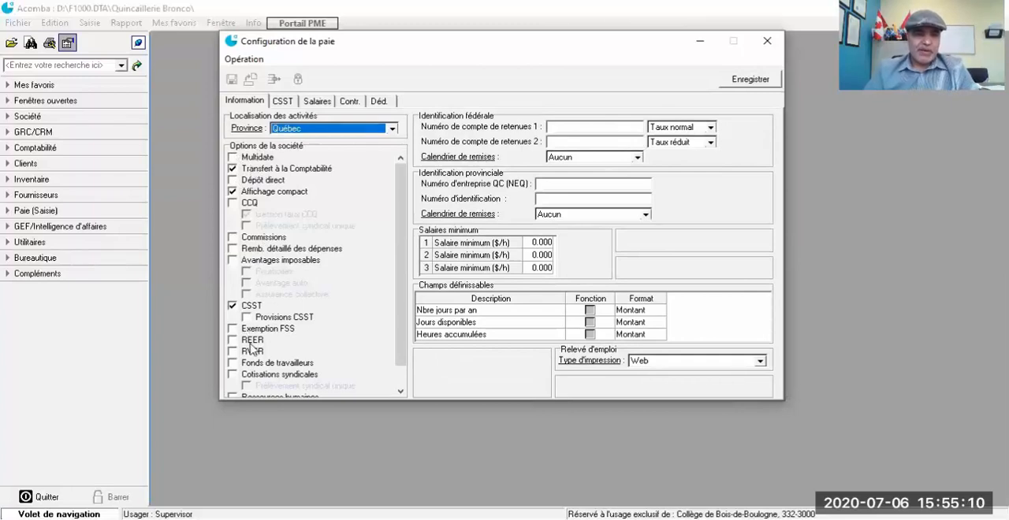
Step: Set the payroll remittance calendar to Régulier for the federal identification and Mensuel for the provincial identification
{"action": "left_click", "coordinate": [588, 127]}
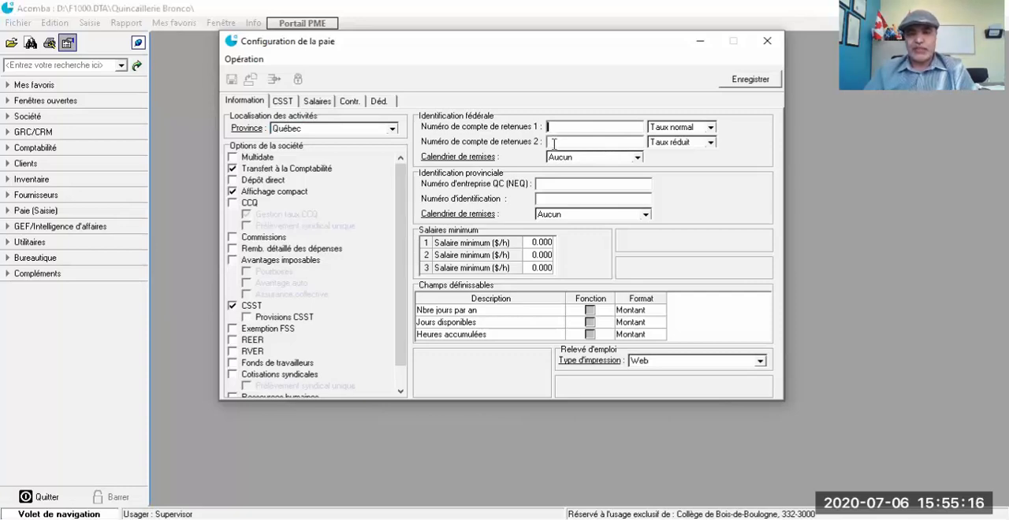
{"action": "left_click", "coordinate": [565, 183]}
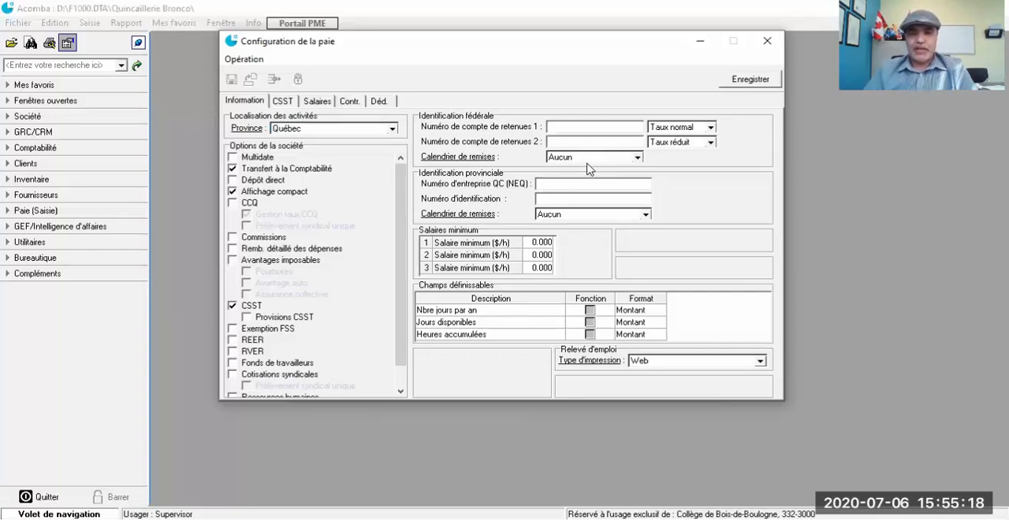
{"action": "left_click", "coordinate": [593, 159]}
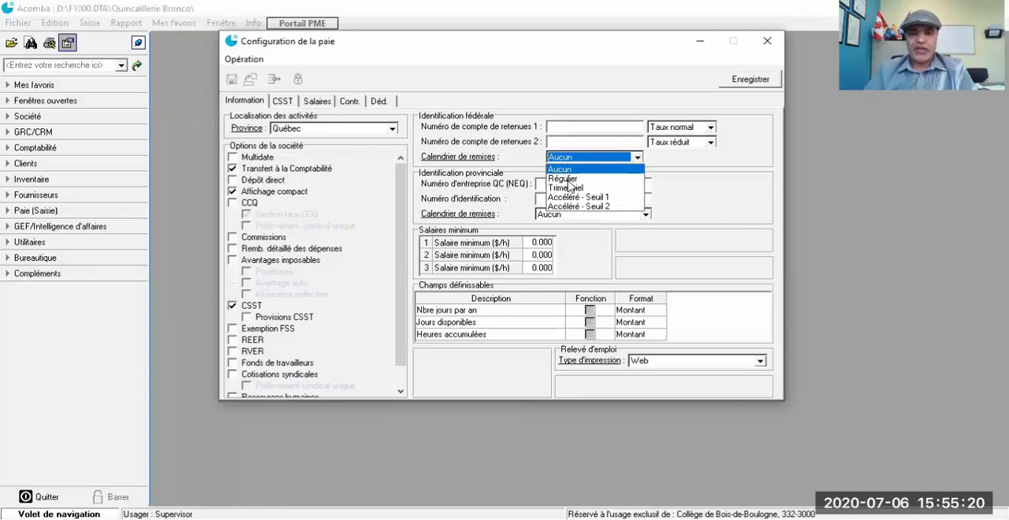
{"action": "left_click", "coordinate": [563, 179]}
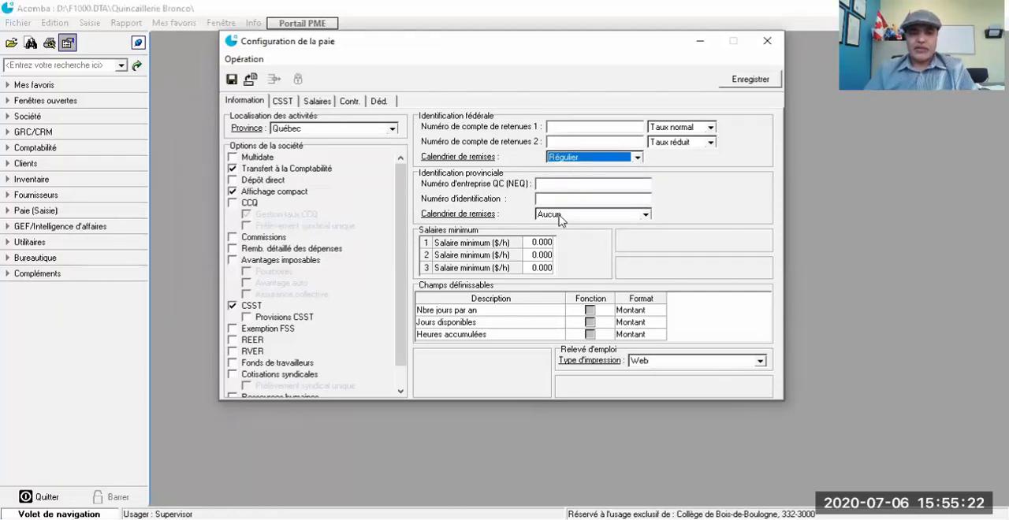
{"action": "left_click", "coordinate": [560, 214]}
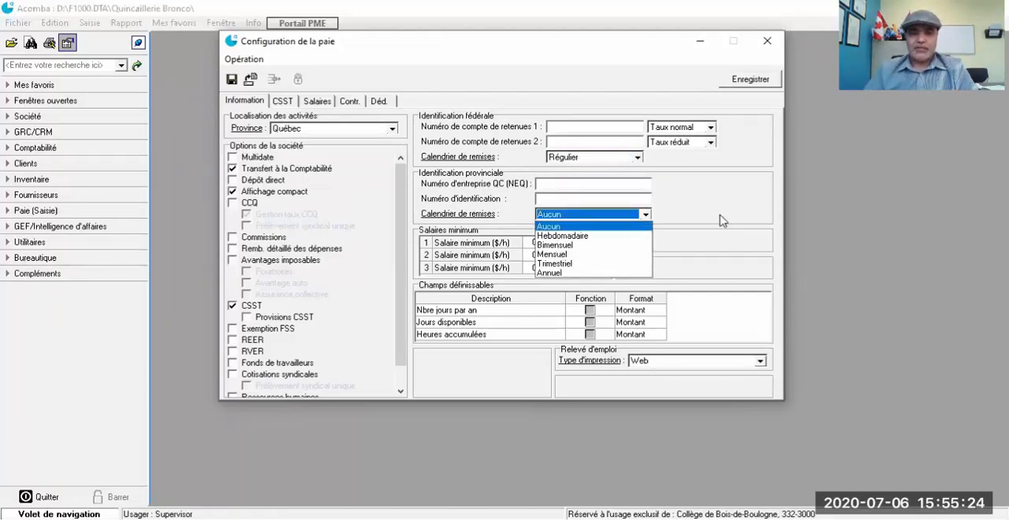
{"action": "left_click", "coordinate": [553, 255]}
Step: Set the three minimum hourly wages to 13.10, 15.50 and 20 $/h
{"action": "left_click", "coordinate": [529, 244]}
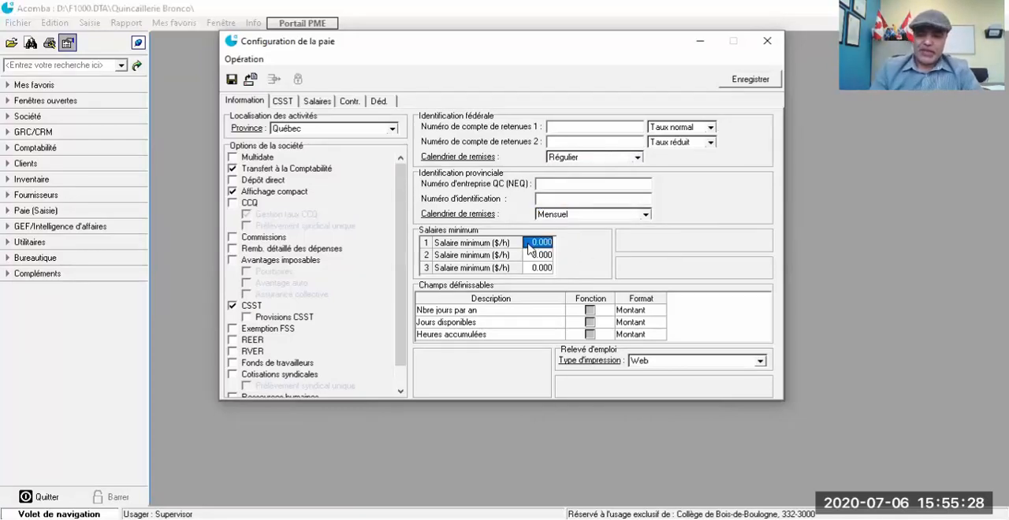
{"action": "type", "text": "1"}
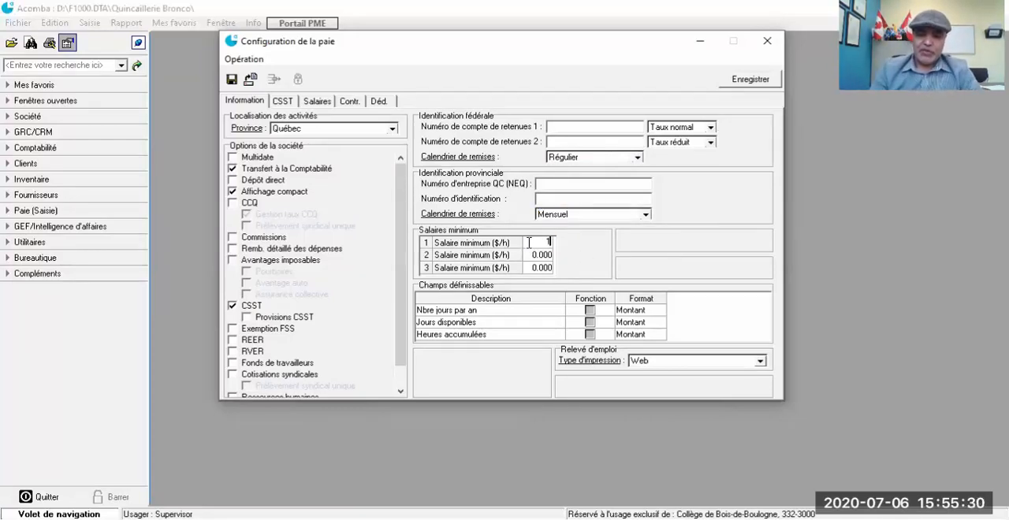
{"action": "type", "text": "3.1"}
{"action": "left_click", "coordinate": [536, 257]}
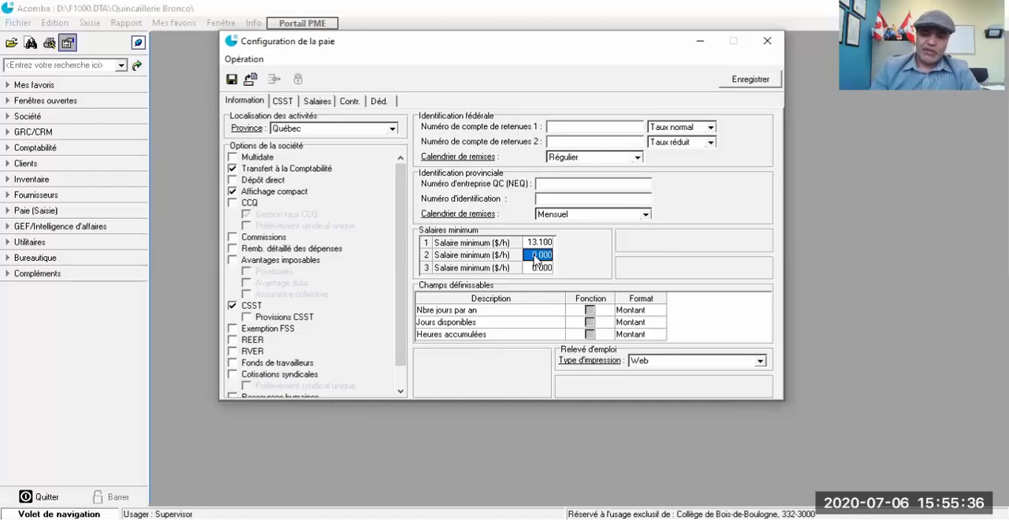
{"action": "type", "text": "15.5"}
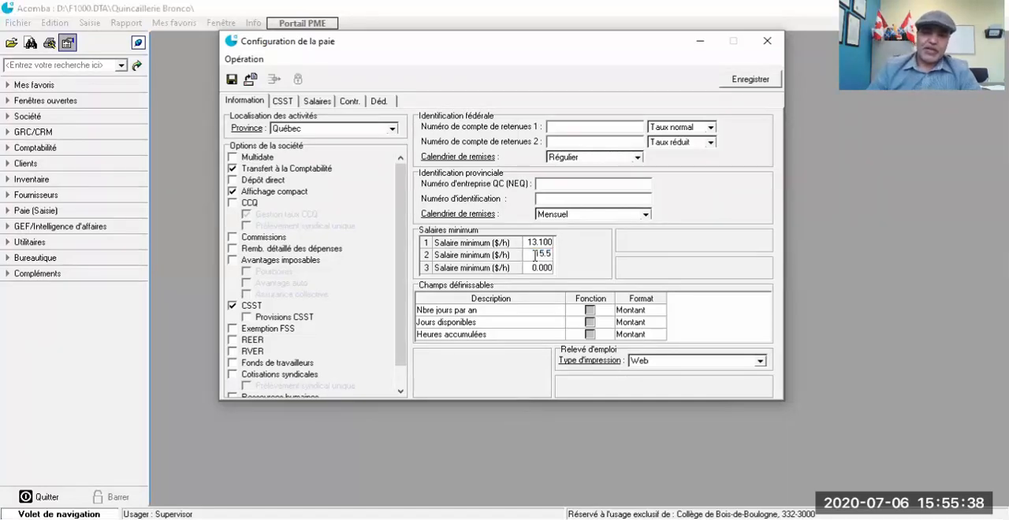
{"action": "left_click", "coordinate": [534, 267]}
{"action": "type", "text": "20"}
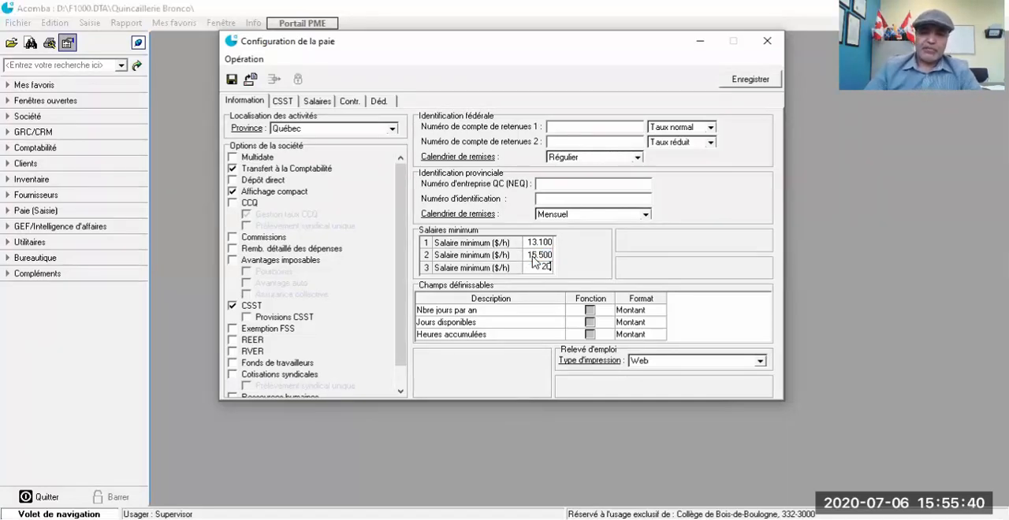
Step: Set the CSST periodic payment rate to 1.85 $ in the payroll configuration
{"action": "left_click", "coordinate": [286, 104]}
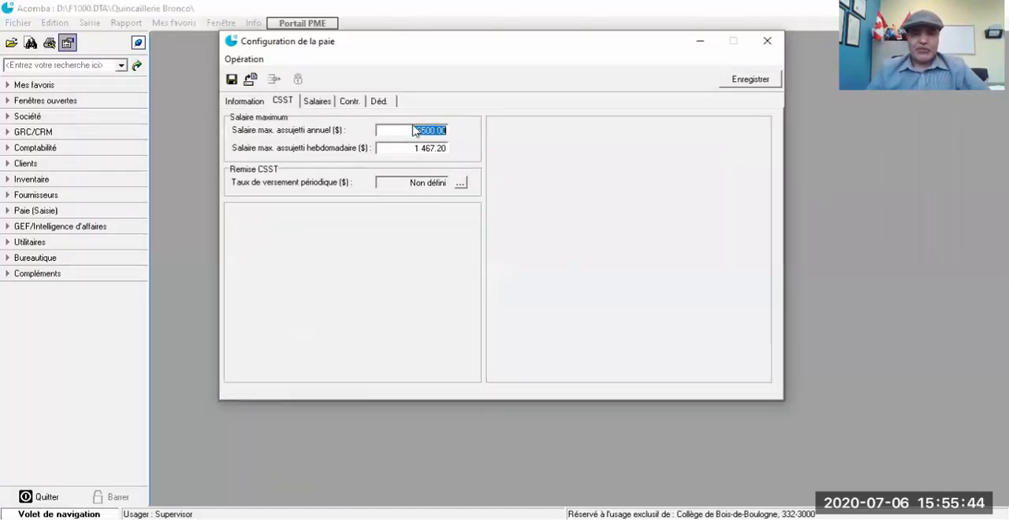
{"action": "left_click", "coordinate": [461, 184]}
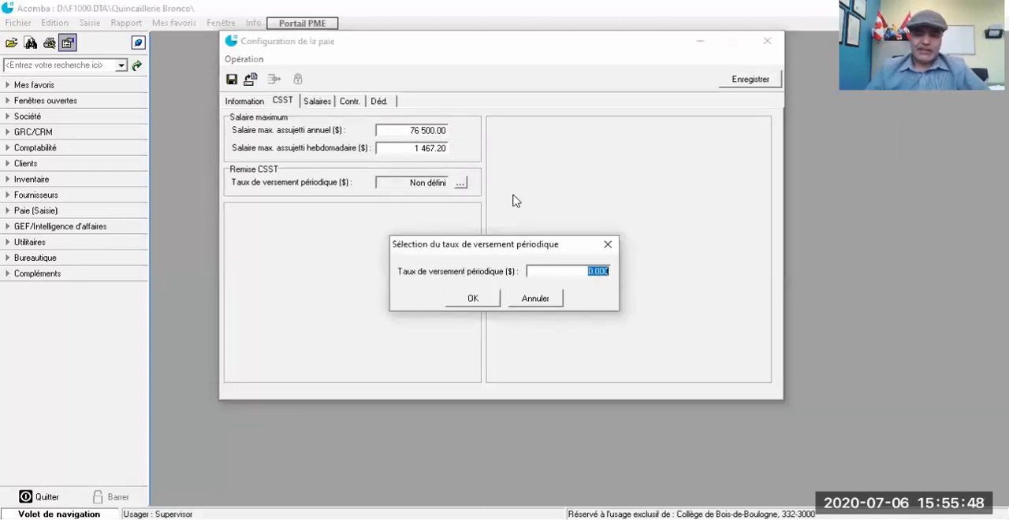
{"action": "type", "text": "18"}
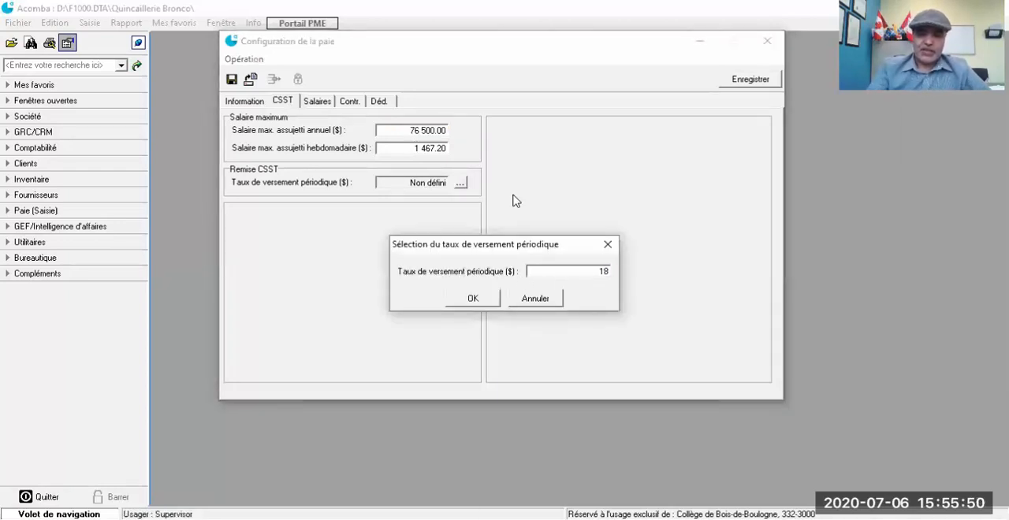
{"action": "type", "text": ".85"}
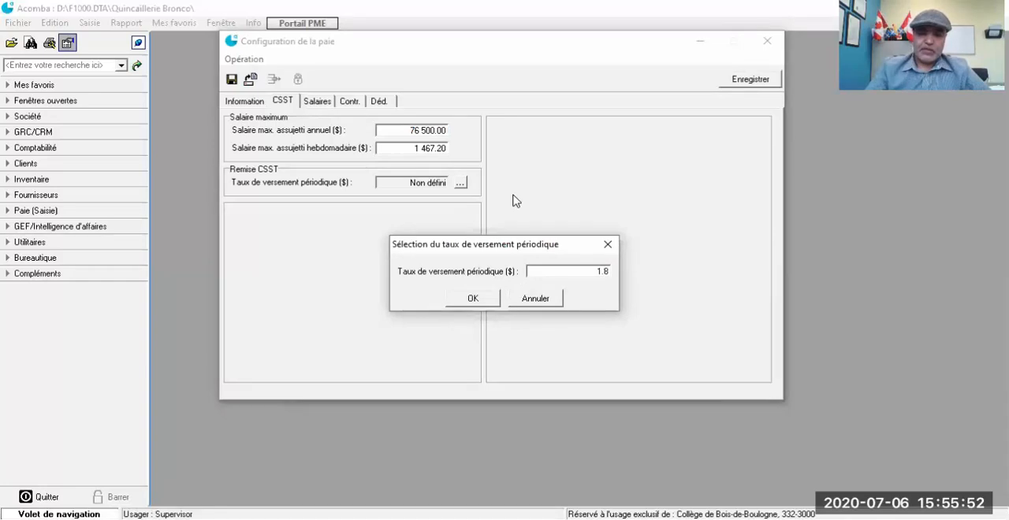
{"action": "left_click", "coordinate": [461, 304]}
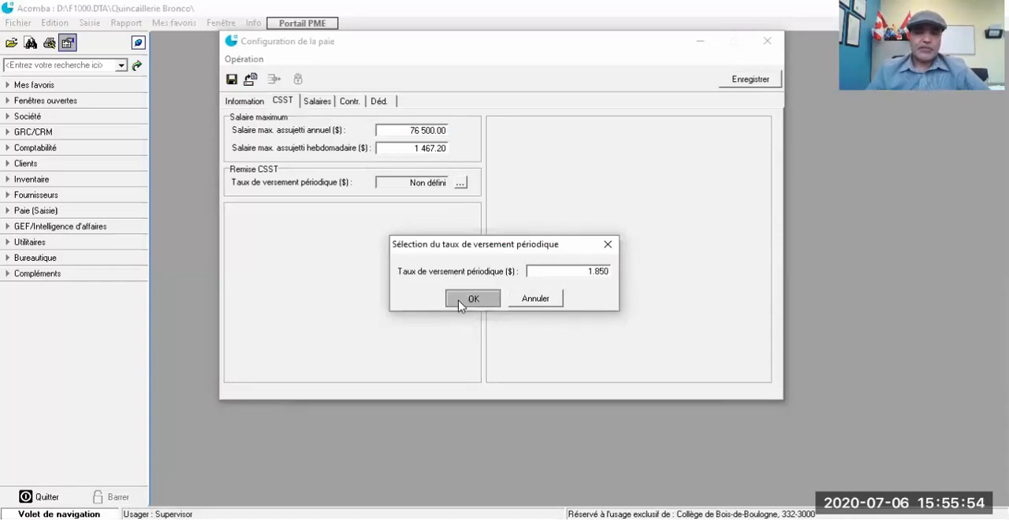
Step: Review the payroll salary, contribution and deduction settings, then save the configuration without entering the federal account and provincial identification numbers
{"action": "left_click", "coordinate": [317, 101]}
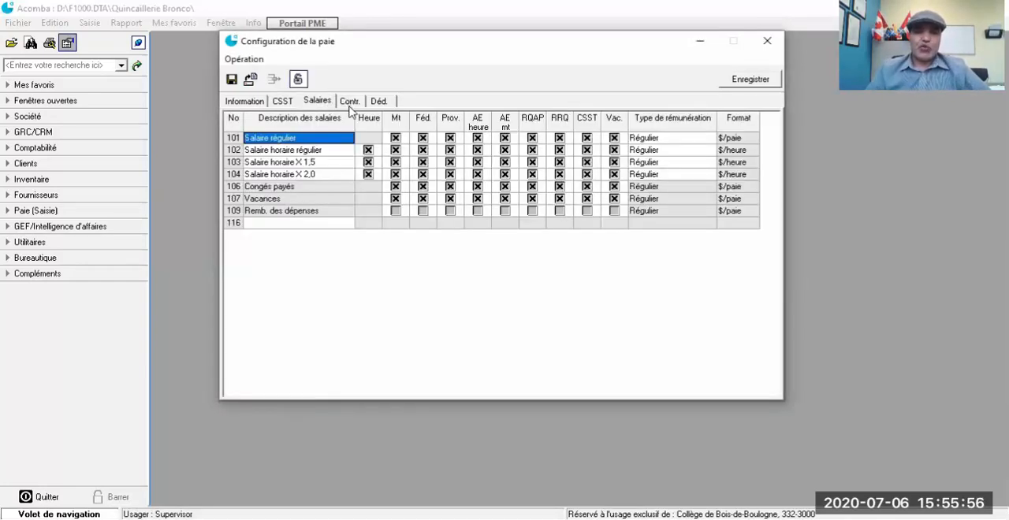
{"action": "left_click", "coordinate": [350, 104]}
{"action": "left_click", "coordinate": [379, 102]}
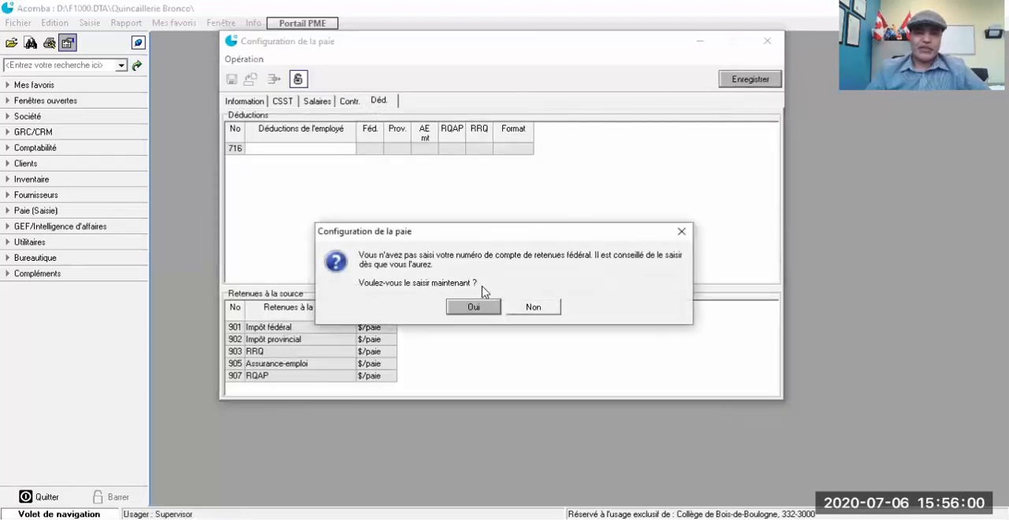
{"action": "left_click", "coordinate": [532, 308]}
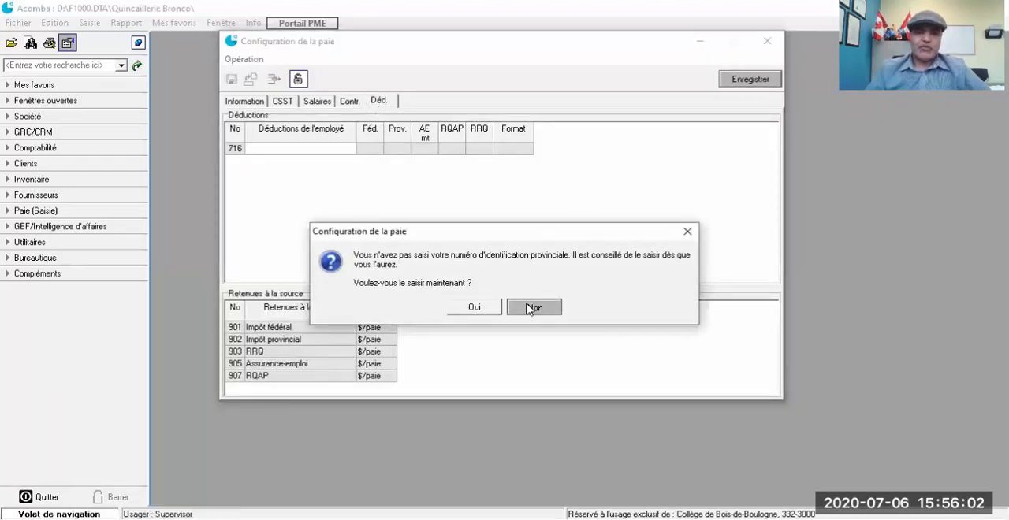
{"action": "left_click", "coordinate": [532, 308]}
{"action": "left_click", "coordinate": [533, 308]}
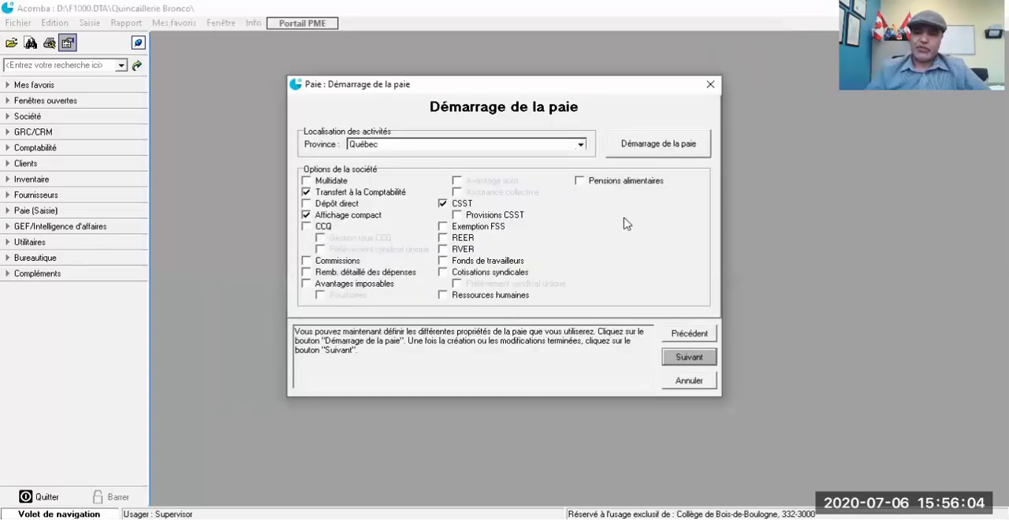
Step: Finish the company startup and confirm launching the chart of accounts and payroll applications with the listed parameters
{"action": "left_click", "coordinate": [683, 357]}
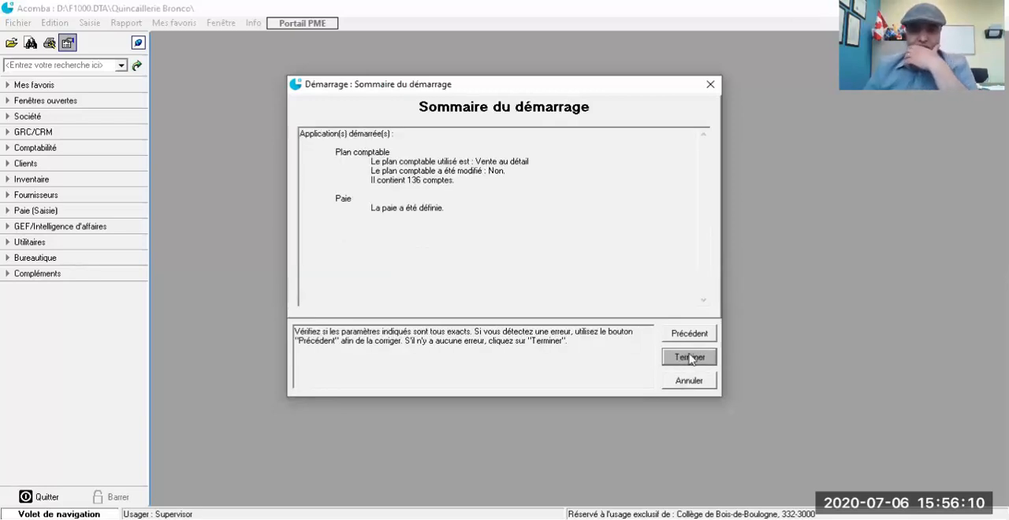
{"action": "left_click", "coordinate": [690, 359]}
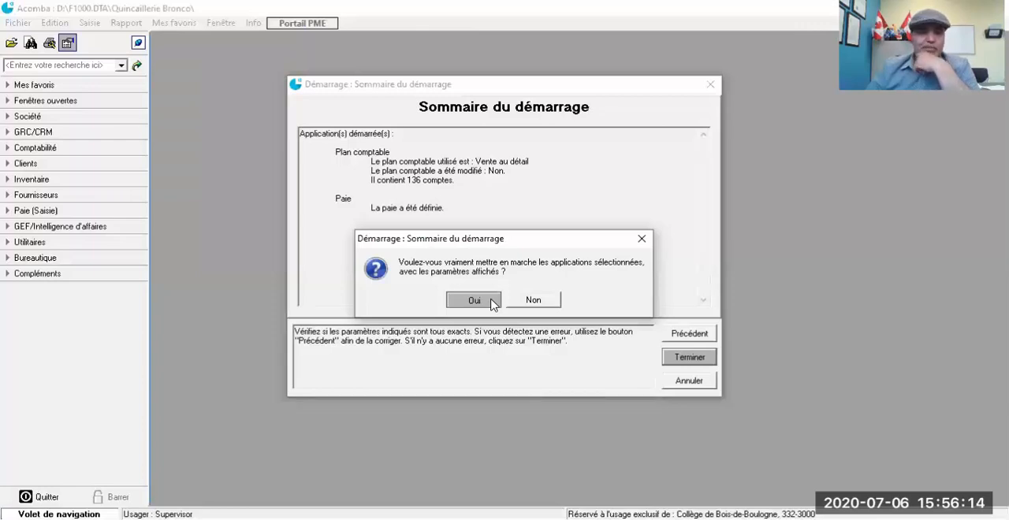
{"action": "left_click", "coordinate": [474, 301]}
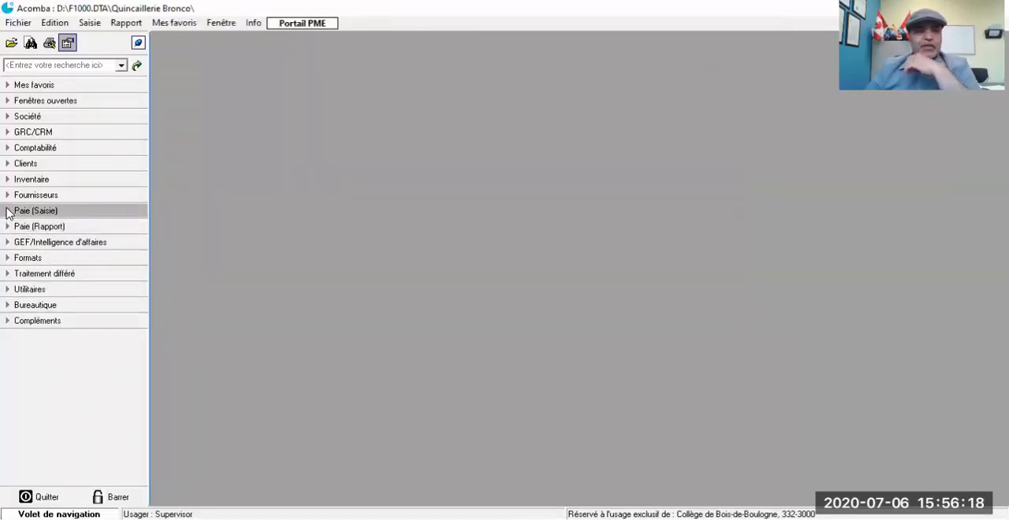
Step: Examine the payroll government tables for Fédéral and Québec, including the basic exemption and abatement rate, and close them
{"action": "left_click", "coordinate": [8, 228]}
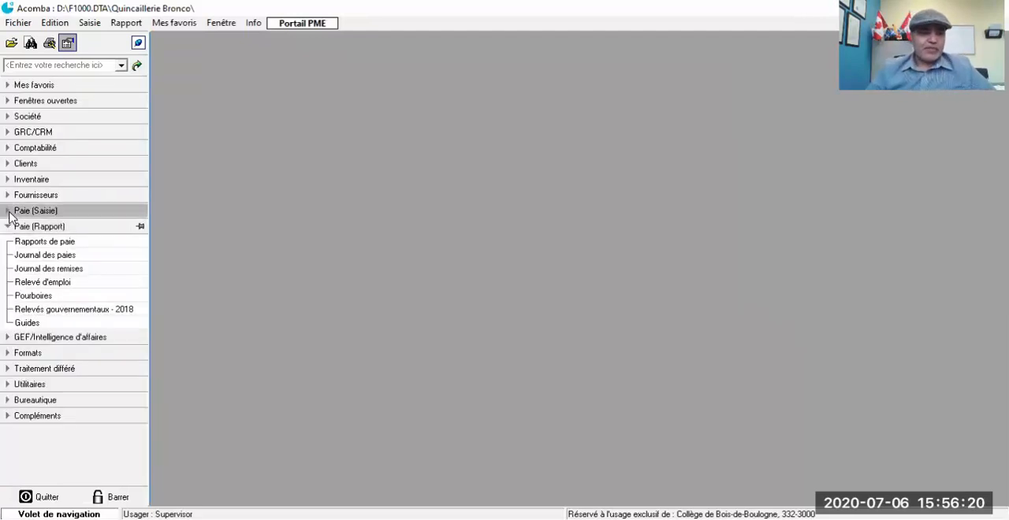
{"action": "left_click", "coordinate": [8, 228]}
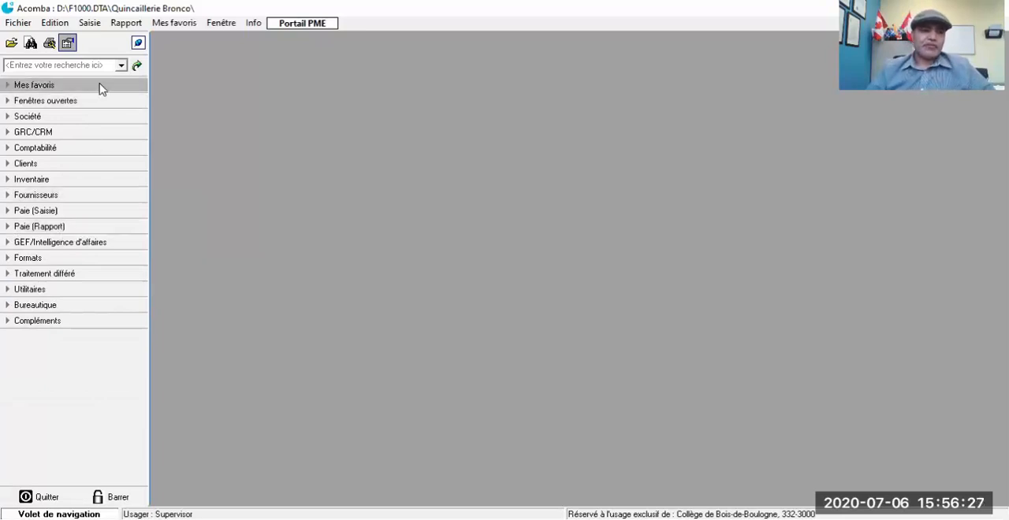
{"action": "left_click", "coordinate": [8, 213]}
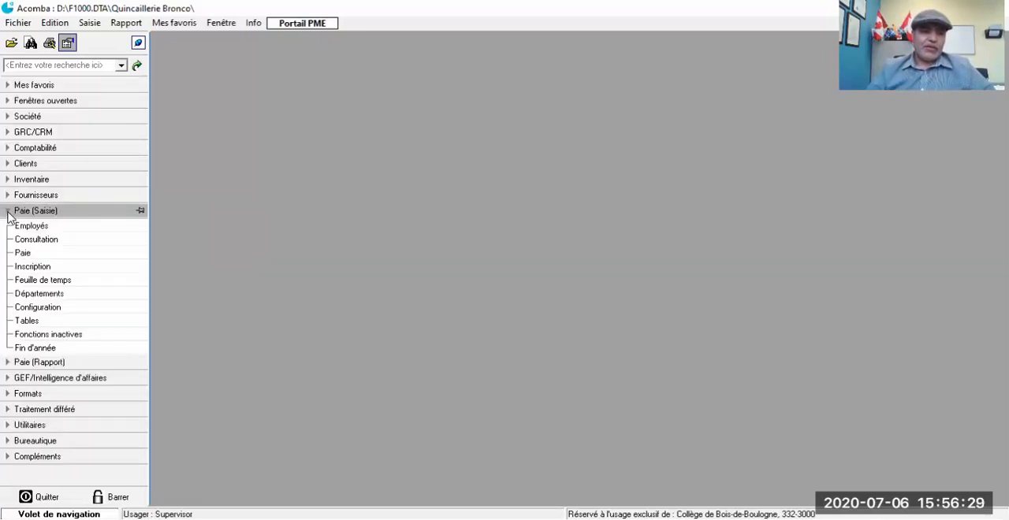
{"action": "left_click", "coordinate": [36, 320]}
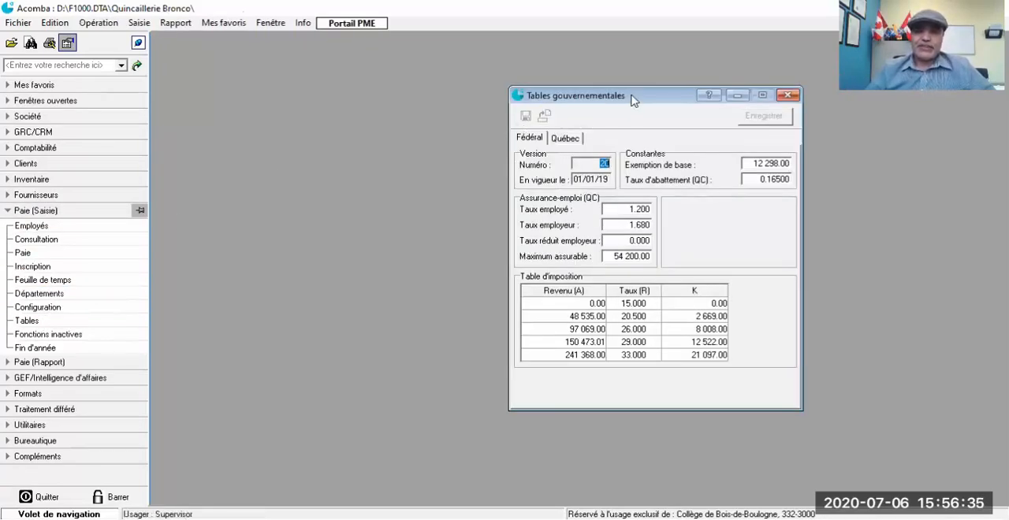
{"action": "left_click_drag", "start_coordinate": [630, 98], "coordinate": [494, 68]}
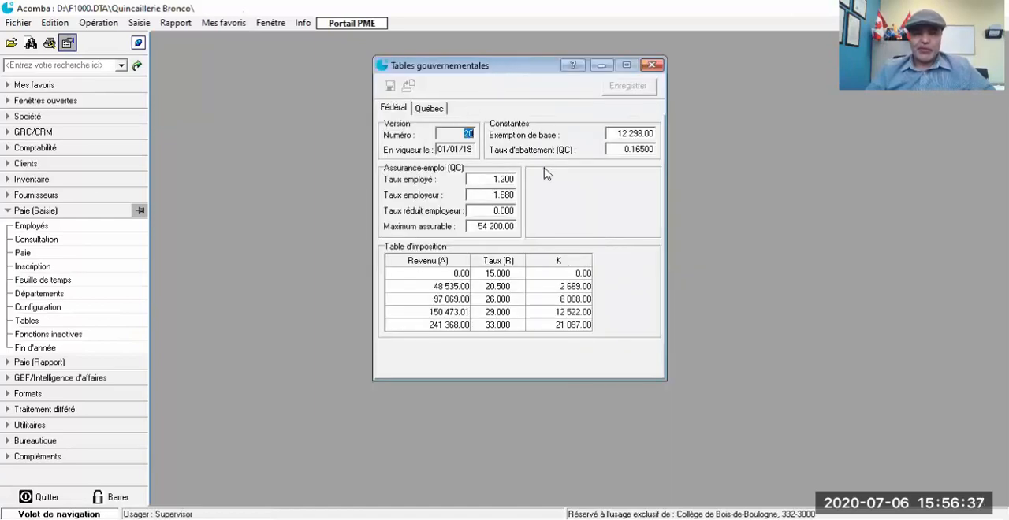
{"action": "left_click", "coordinate": [614, 134]}
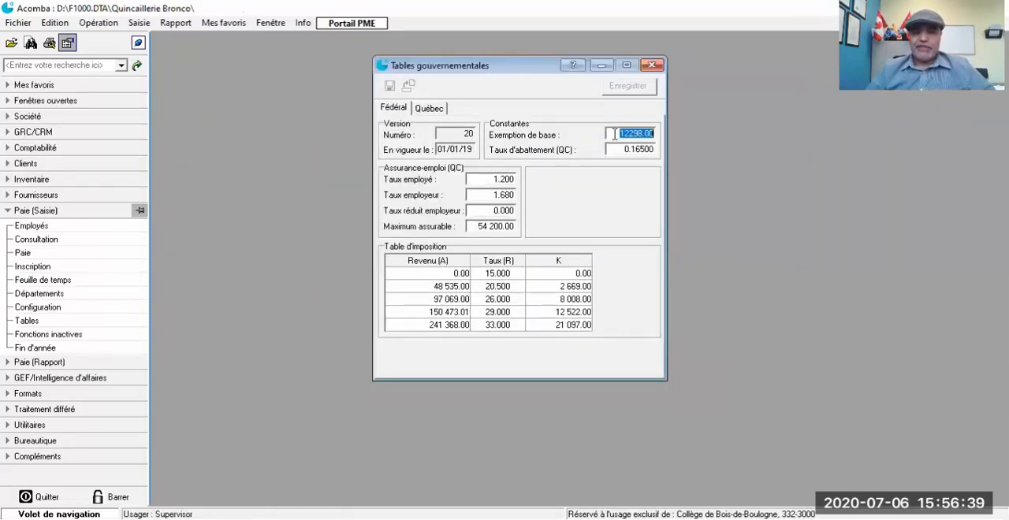
{"action": "left_click", "coordinate": [617, 149]}
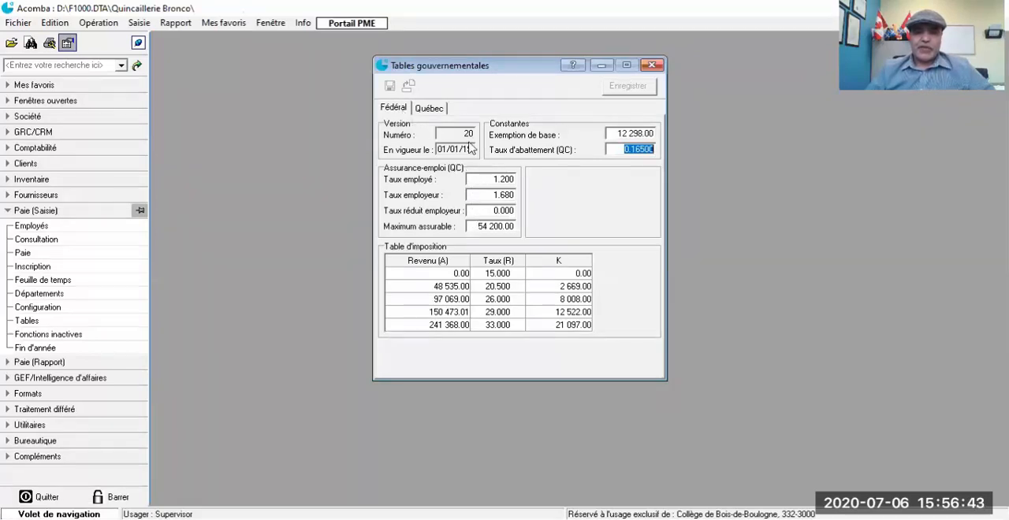
{"action": "left_click", "coordinate": [615, 133]}
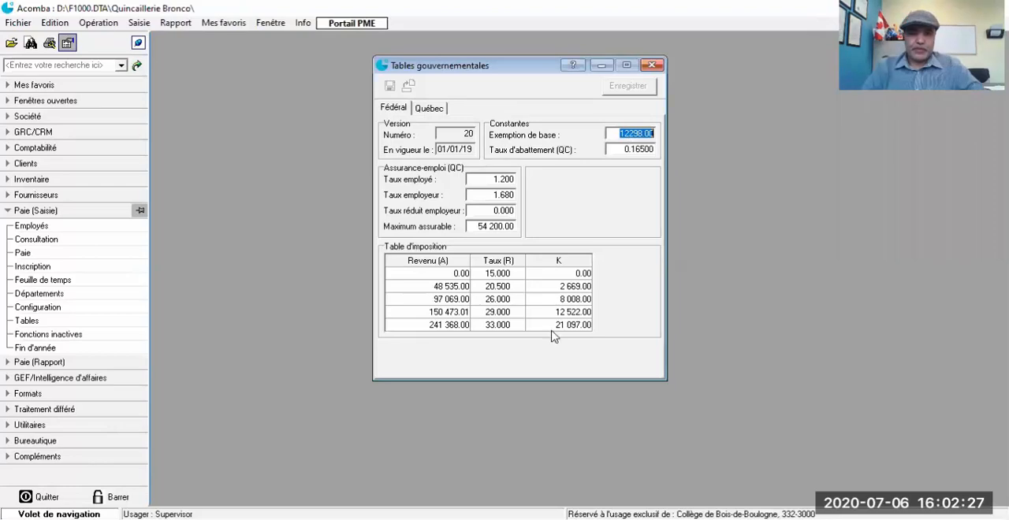
{"action": "left_click", "coordinate": [432, 109]}
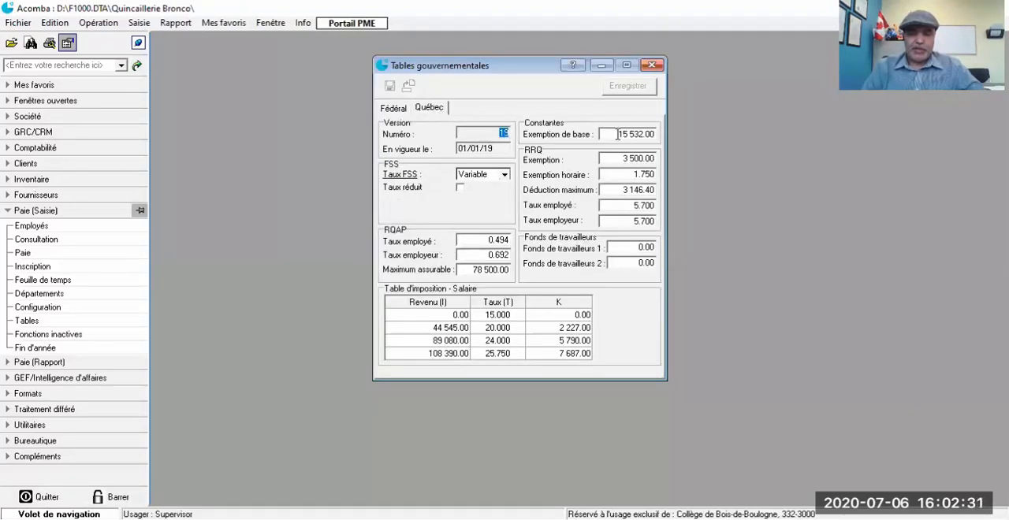
{"action": "left_click", "coordinate": [651, 68]}
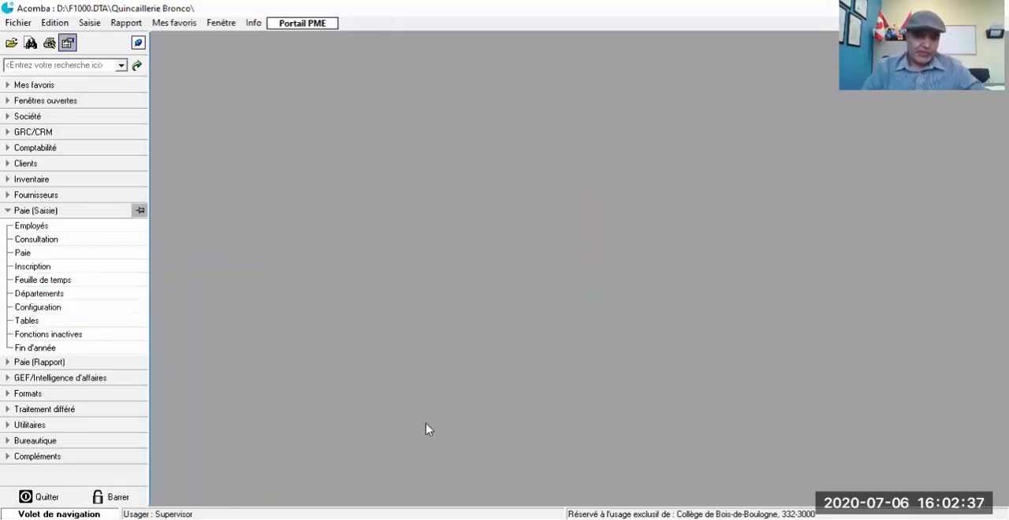
Step: Create payroll department number 1 with "Prodcution" as both its sort key and description
{"action": "left_click", "coordinate": [40, 294]}
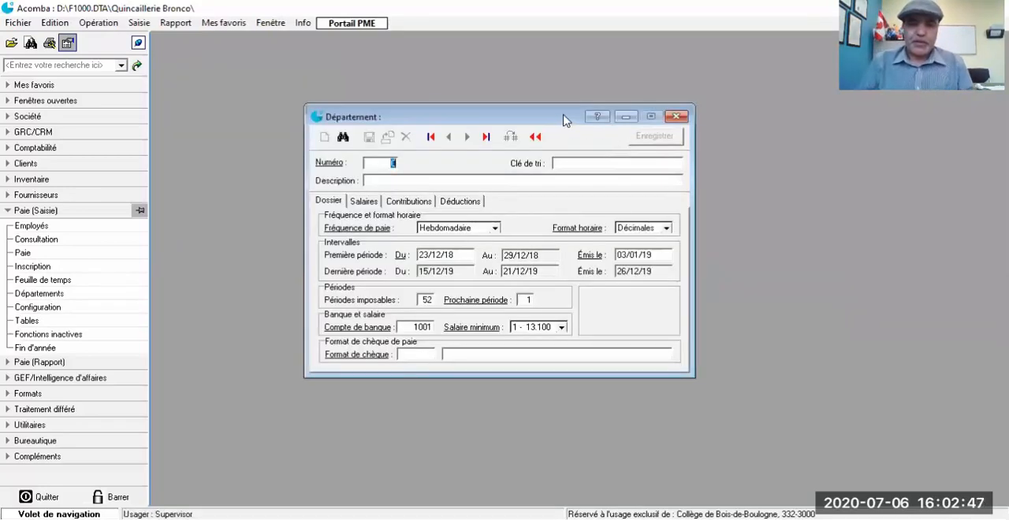
{"action": "left_click_drag", "start_coordinate": [559, 112], "coordinate": [494, 91]}
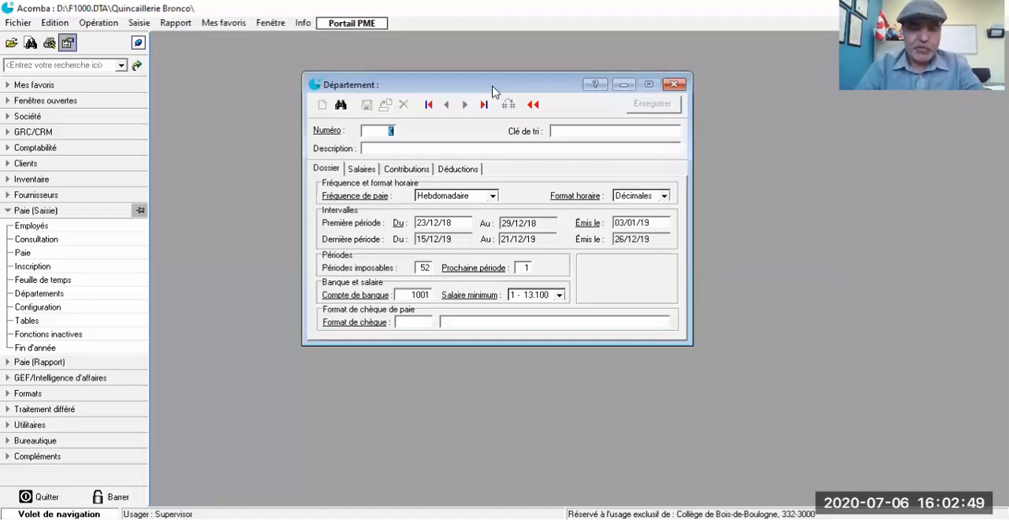
{"action": "type", "text": "1"}
{"action": "key", "text": "Tab"}
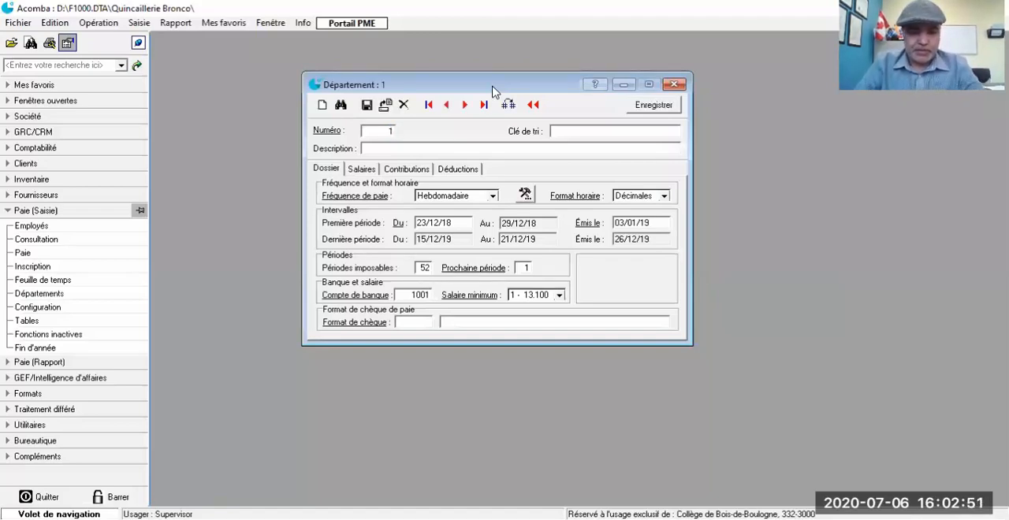
{"action": "type", "text": "Prodcut"}
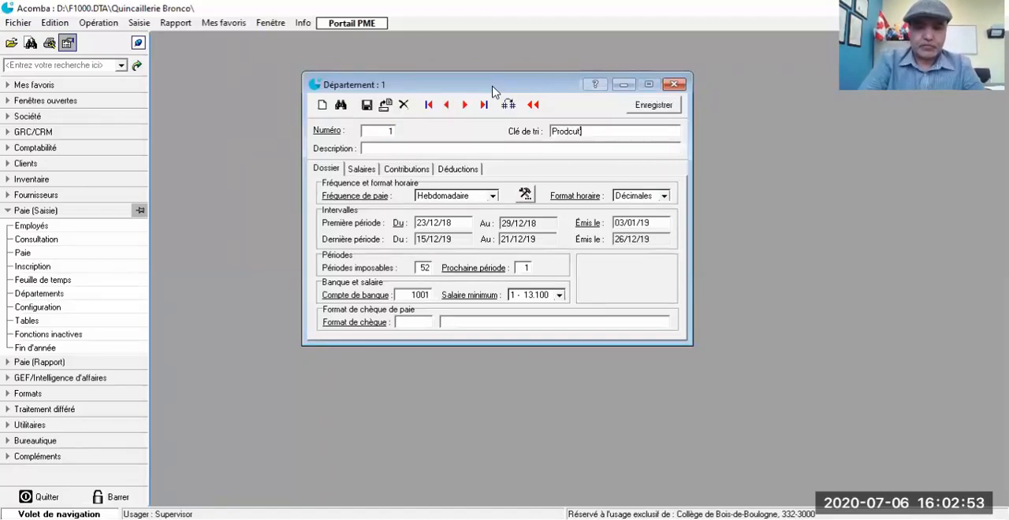
{"action": "type", "text": "ion"}
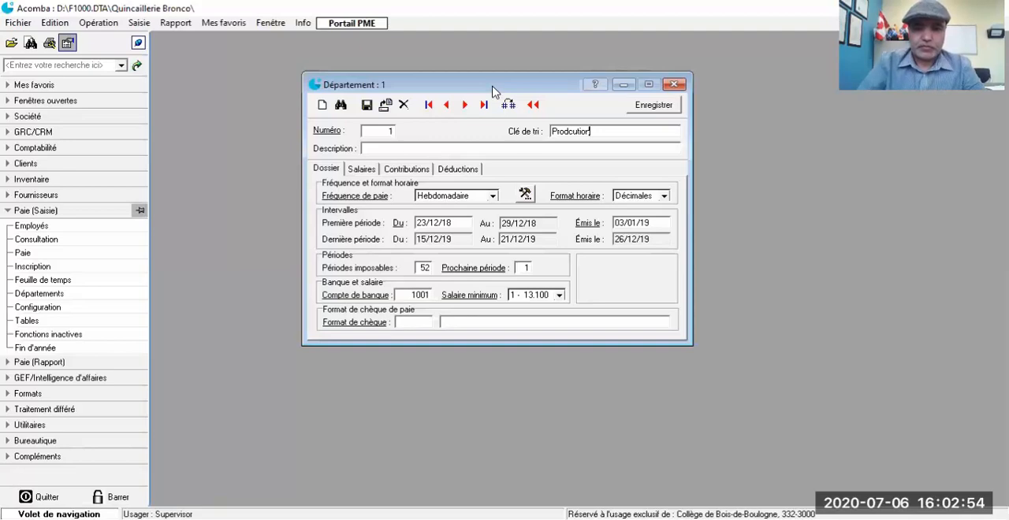
{"action": "left_click", "coordinate": [369, 150]}
{"action": "type", "text": "Prodcutio"}
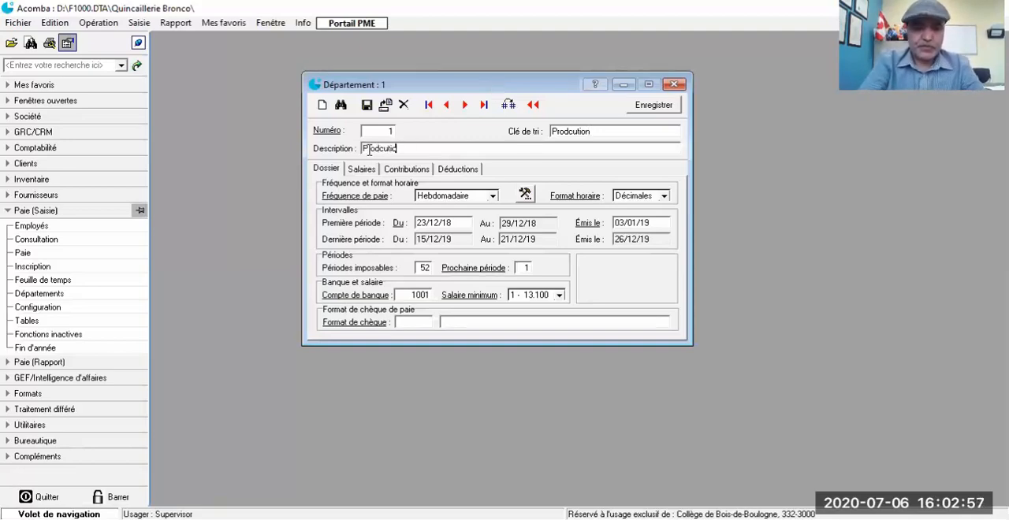
{"action": "type", "text": "n"}
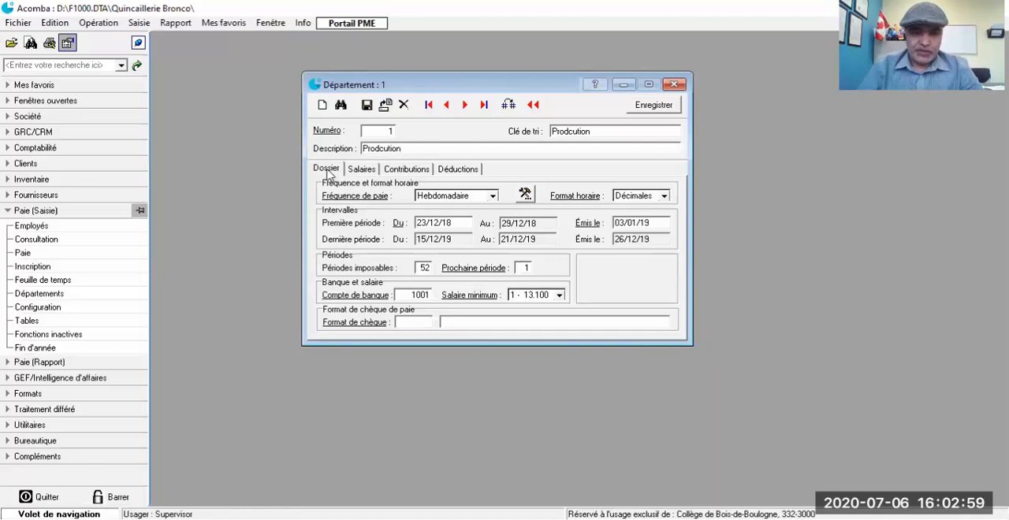
Step: Define department 1's pay periods with the pay period assistant, keeping the Hebdomadaire frequency and starting the next period on 01/01/18
{"action": "left_click", "coordinate": [525, 196]}
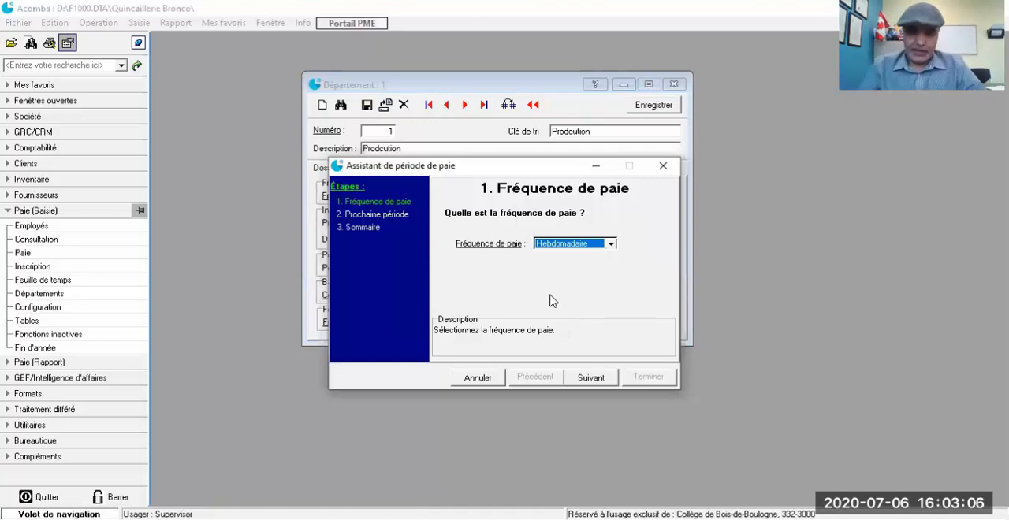
{"action": "left_click", "coordinate": [591, 378]}
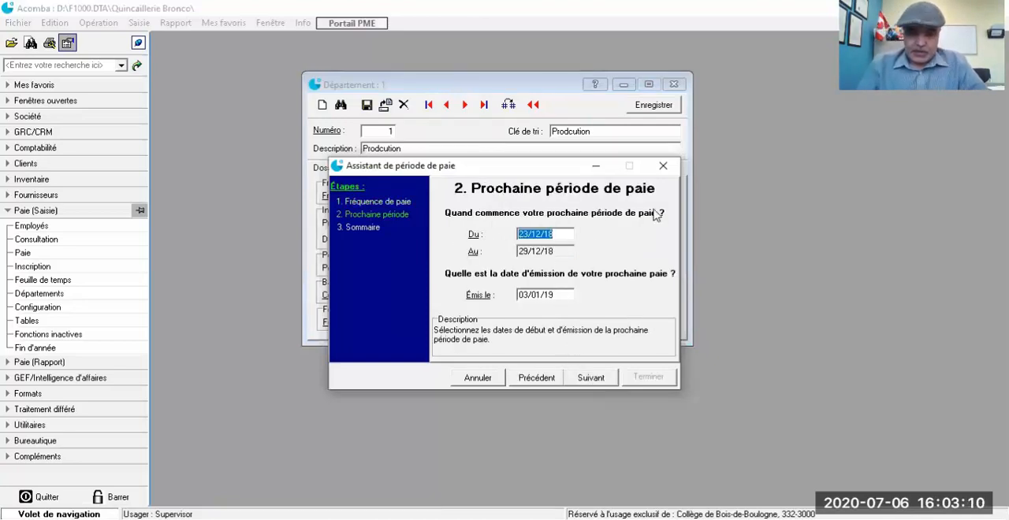
{"action": "type", "text": "01/01/"}
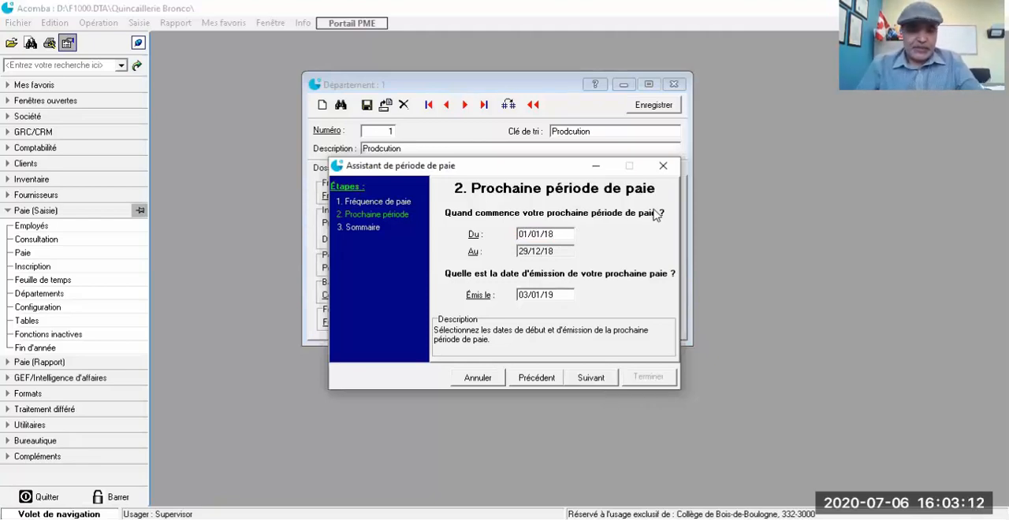
{"action": "type", "text": "18"}
{"action": "key", "text": "Tab"}
{"action": "left_click", "coordinate": [587, 379]}
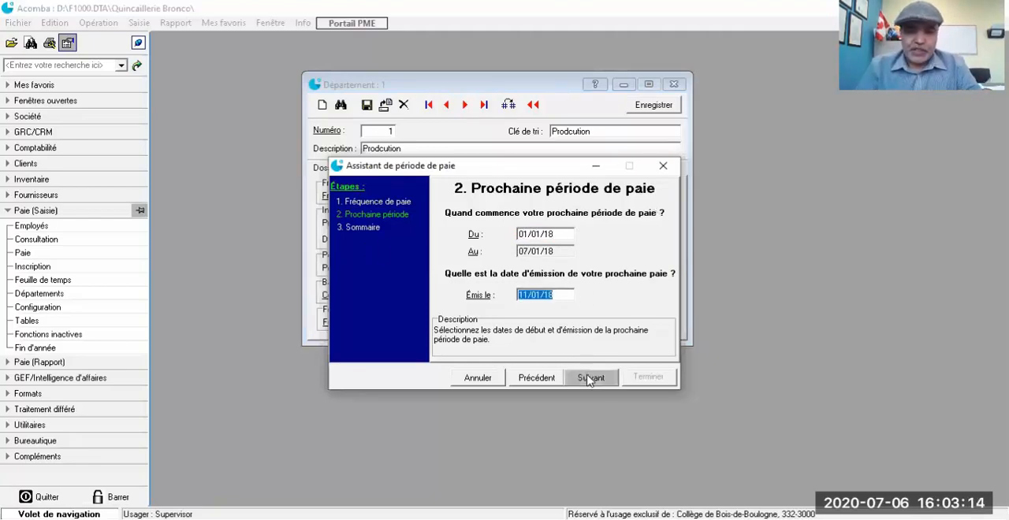
{"action": "left_click", "coordinate": [647, 378]}
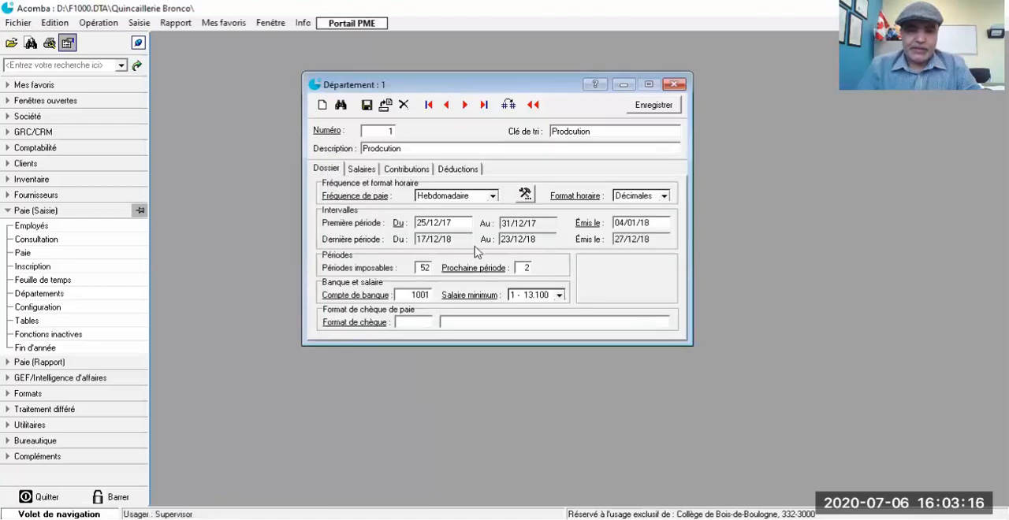
Step: Assign expense account 8001, Salaires administration, to Salaire régulier in department 1's salary settings
{"action": "left_click", "coordinate": [367, 174]}
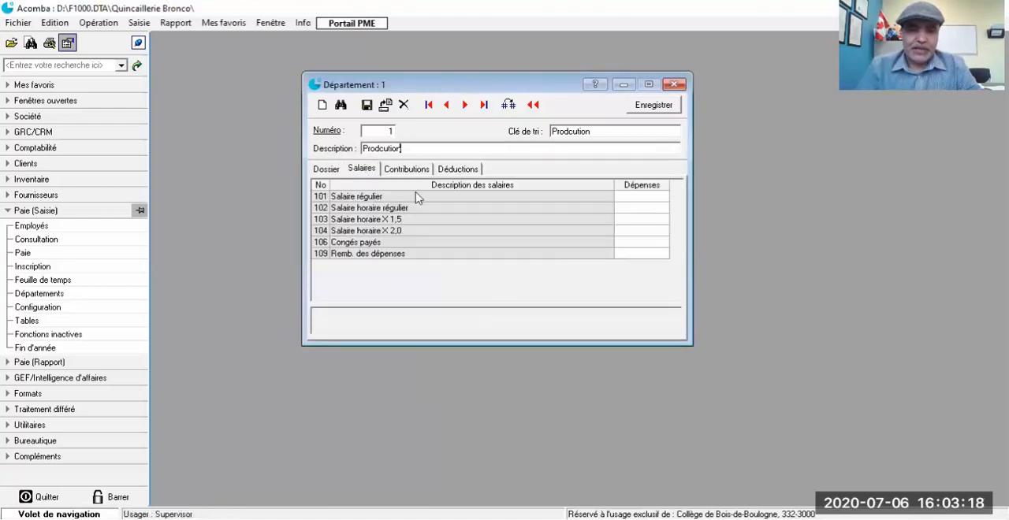
{"action": "double_click", "coordinate": [637, 197]}
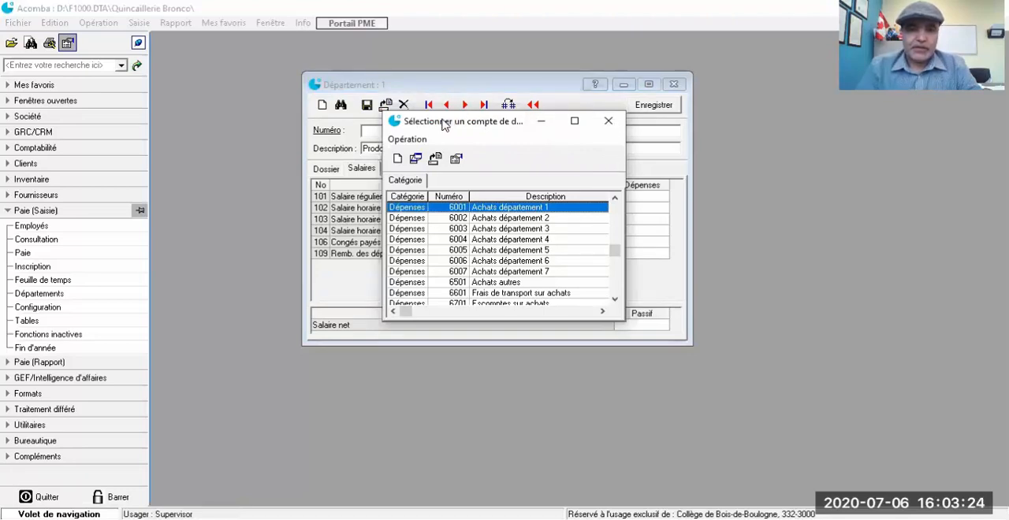
{"action": "left_click_drag", "start_coordinate": [445, 125], "coordinate": [165, 72]}
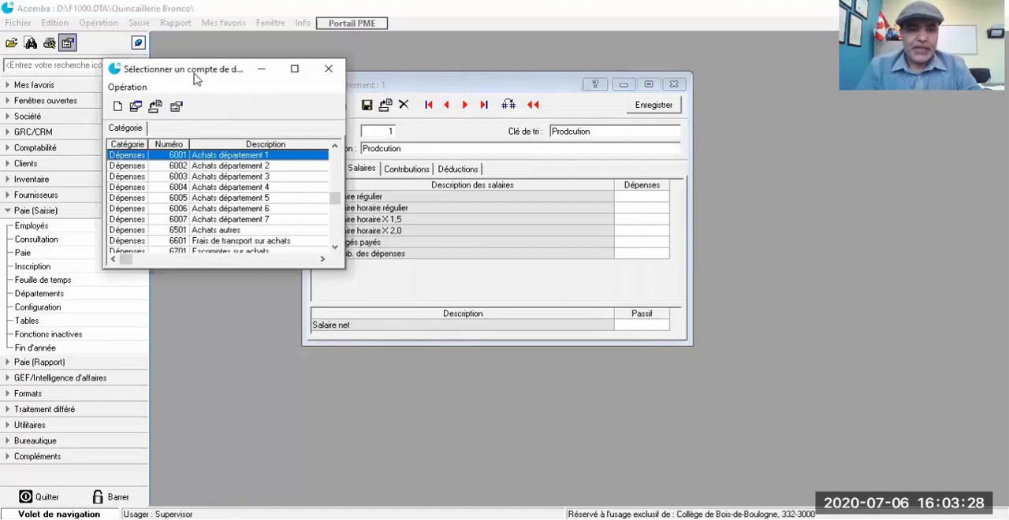
{"action": "left_click_drag", "start_coordinate": [196, 77], "coordinate": [149, 86]}
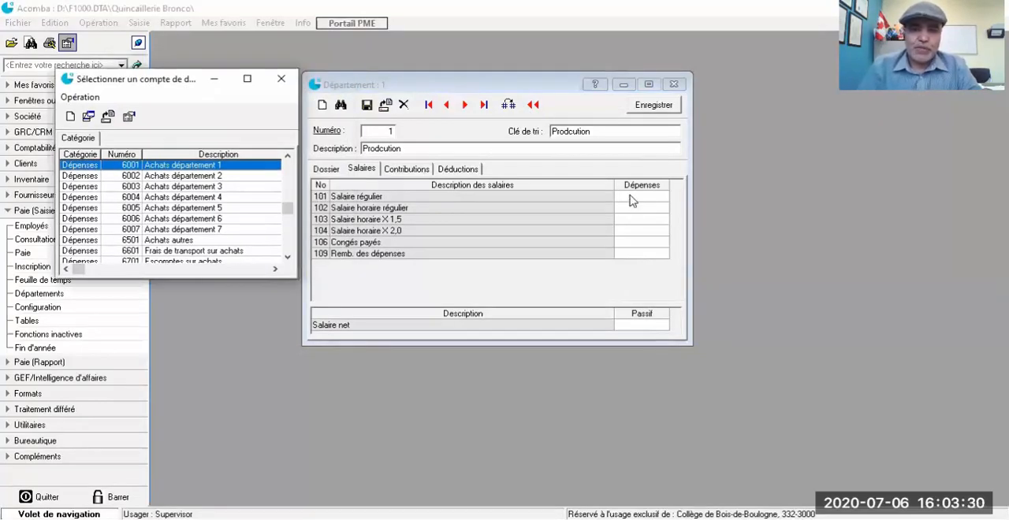
{"action": "scroll", "coordinate": [158, 208], "scroll_direction": "down", "scroll_amount": 10}
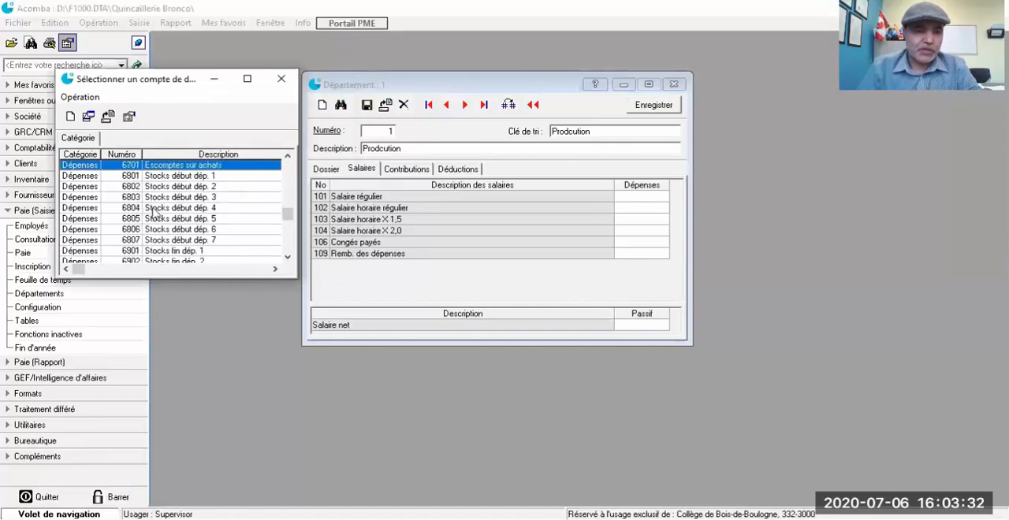
{"action": "scroll", "coordinate": [158, 217], "scroll_direction": "up", "scroll_amount": 1}
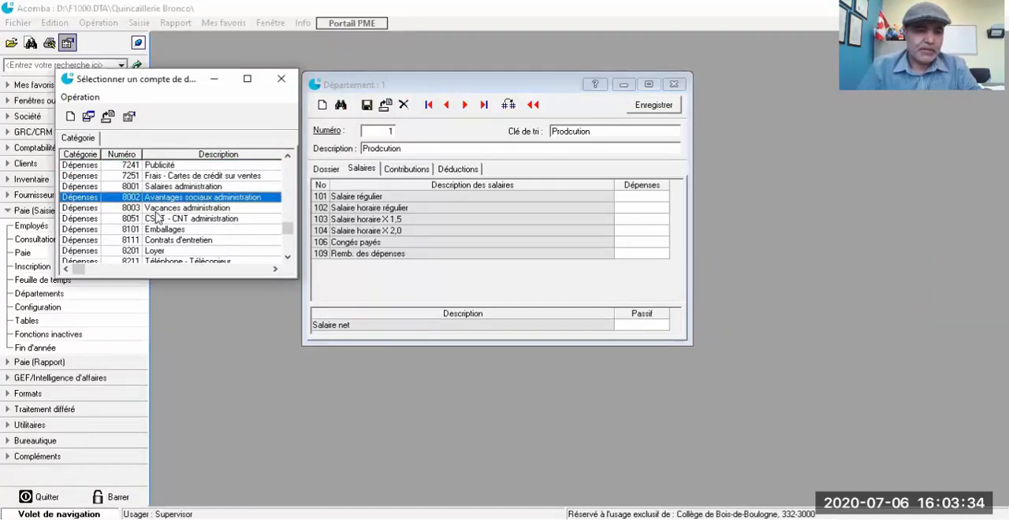
{"action": "scroll", "coordinate": [183, 197], "scroll_direction": "up", "scroll_amount": 1}
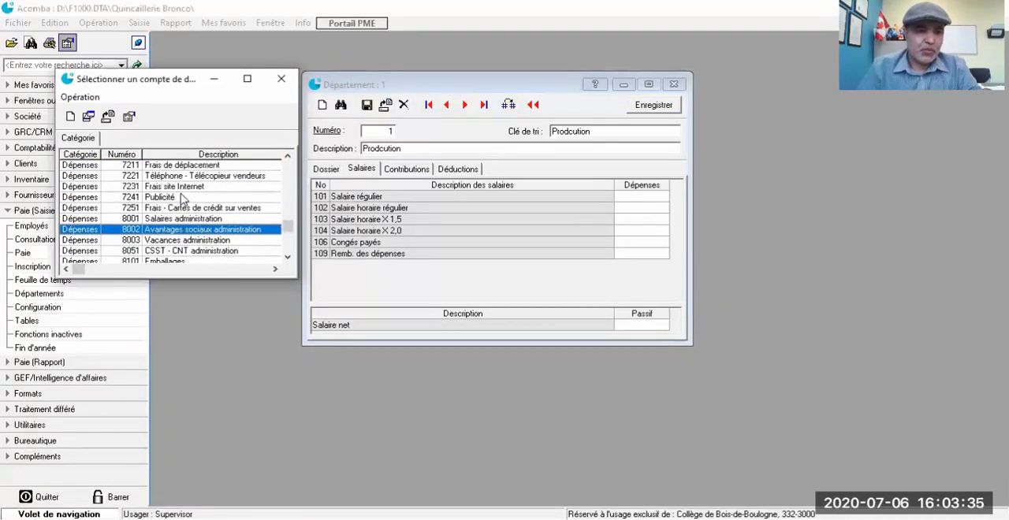
{"action": "double_click", "coordinate": [174, 220]}
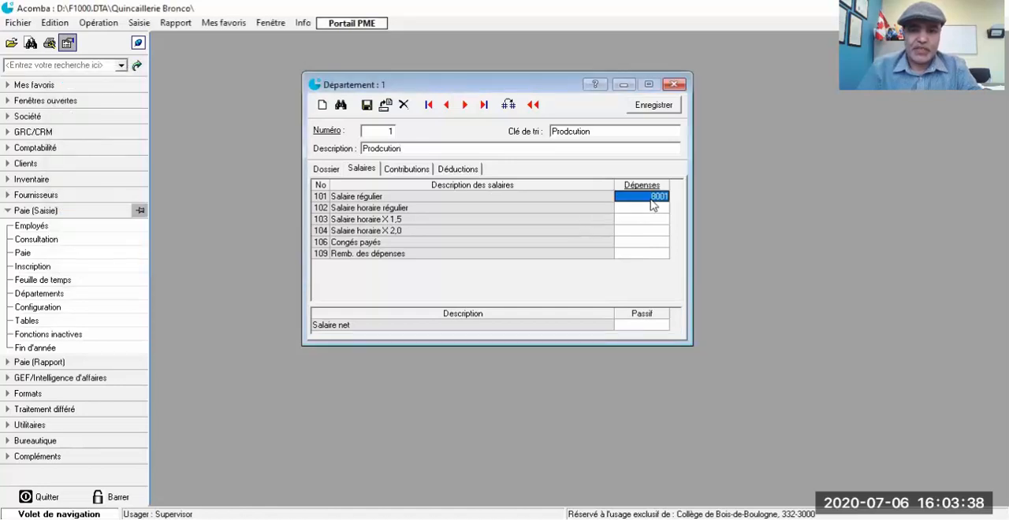
Step: Create account 8000 in the Dépenses category with description "Salaires_Production" and assign it to department 1's Salaire régulier
{"action": "double_click", "coordinate": [652, 201]}
{"action": "scroll", "coordinate": [225, 201], "scroll_direction": "up", "scroll_amount": 1}
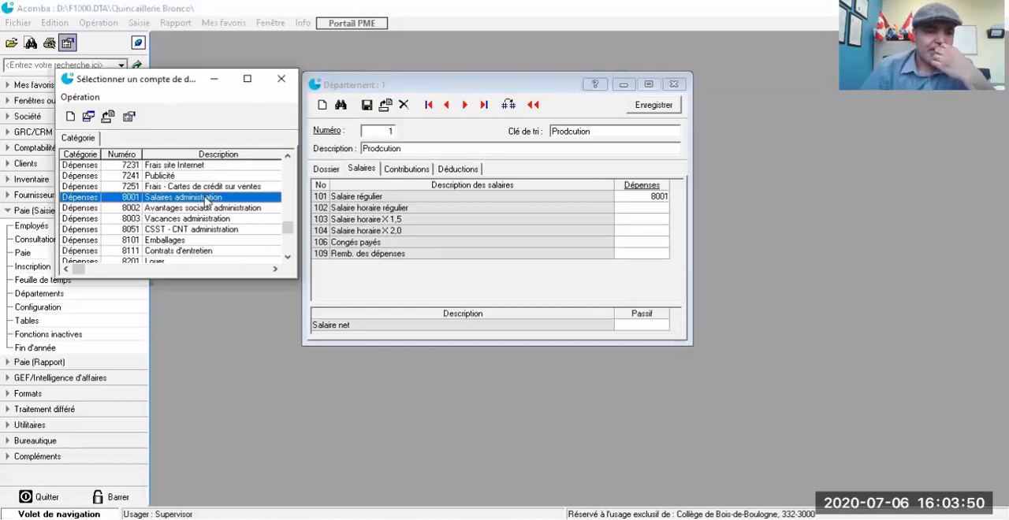
{"action": "left_click", "coordinate": [70, 117]}
{"action": "type", "text": "8000"}
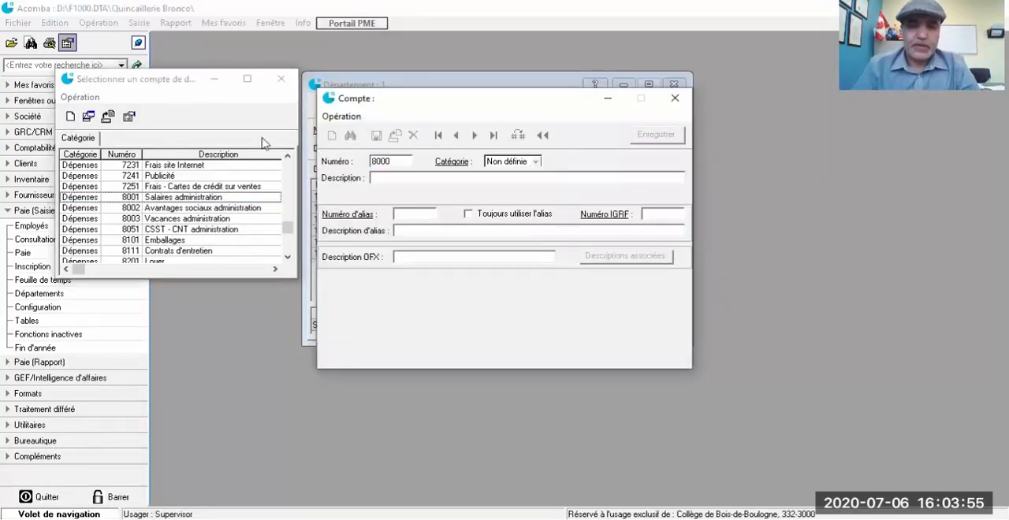
{"action": "key", "text": "Tab"}
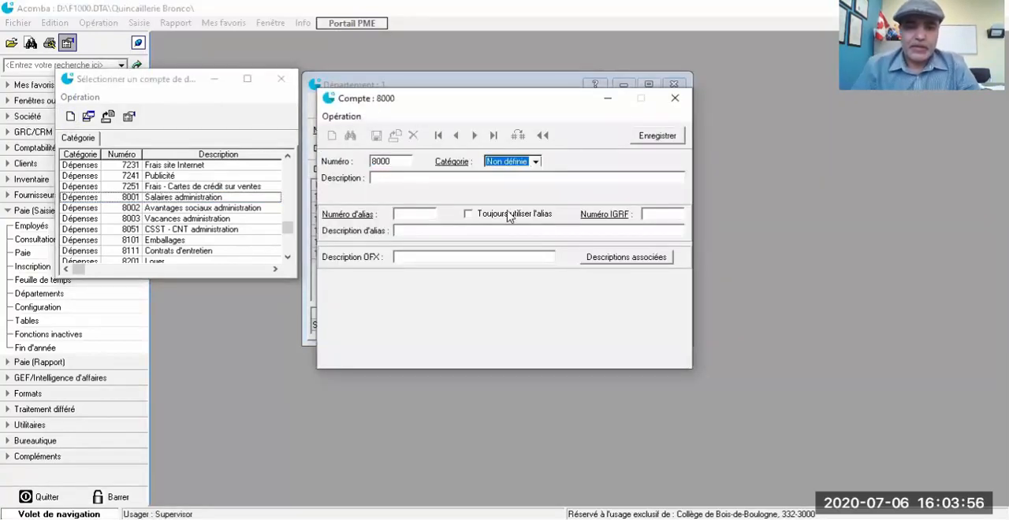
{"action": "key", "text": "alt+Down"}
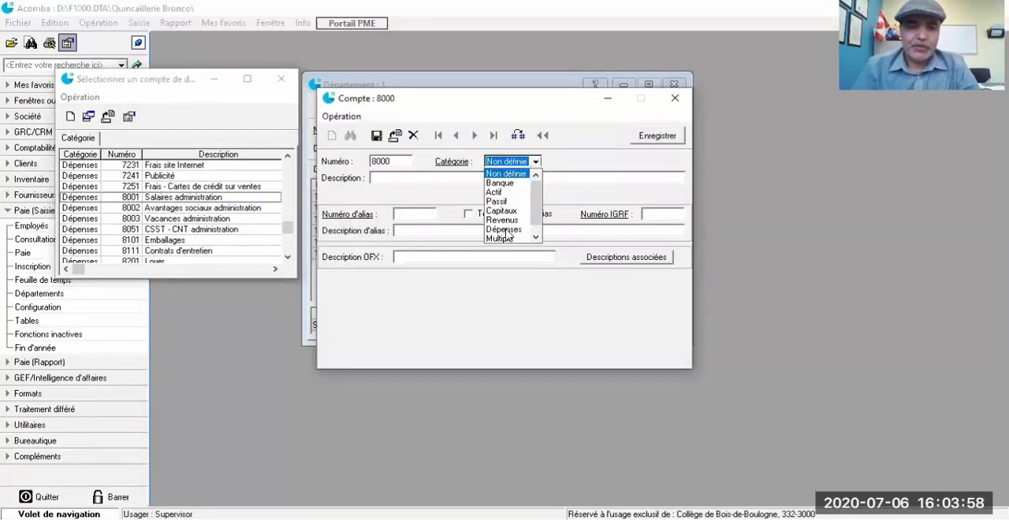
{"action": "left_click", "coordinate": [508, 230]}
{"action": "left_click", "coordinate": [435, 178]}
{"action": "type", "text": "Salaires_"}
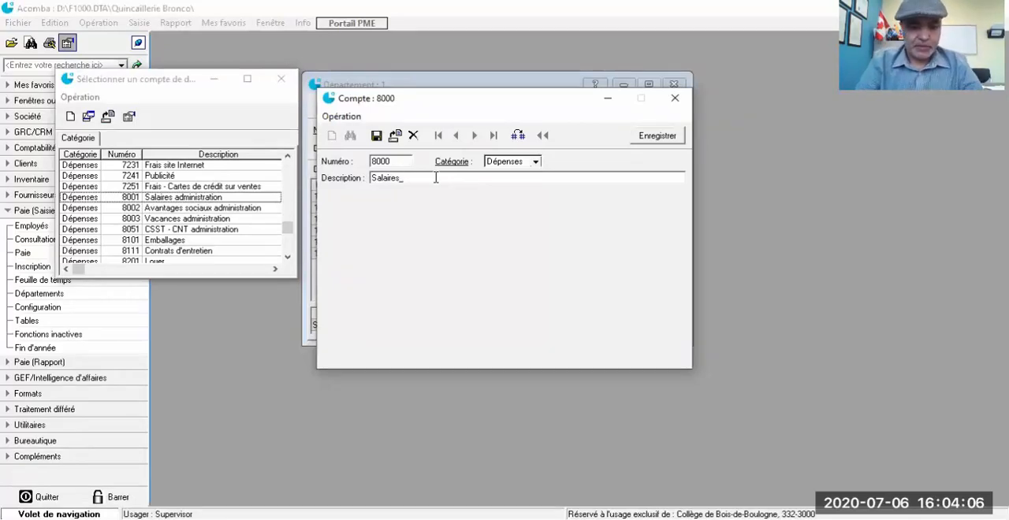
{"action": "type", "text": "laires_Pr"}
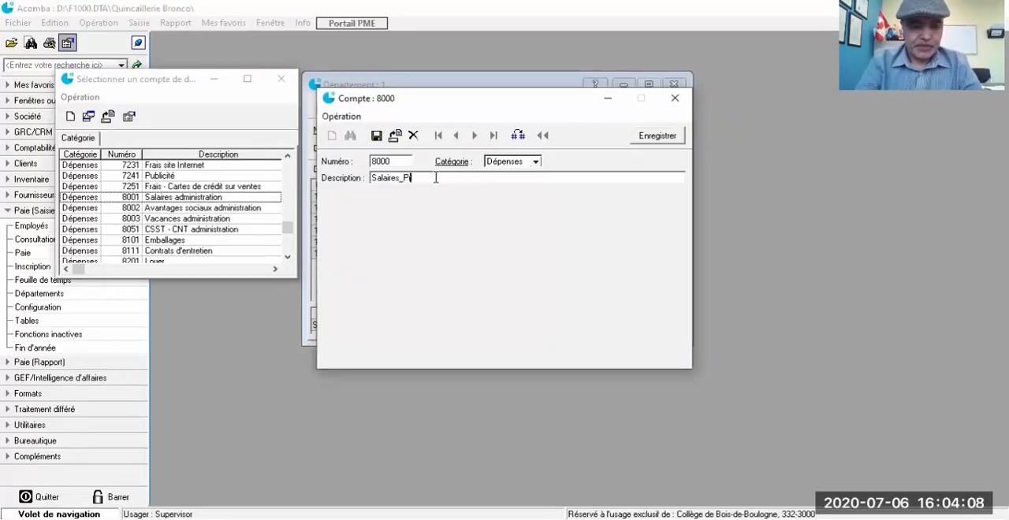
{"action": "type", "text": "oduction"}
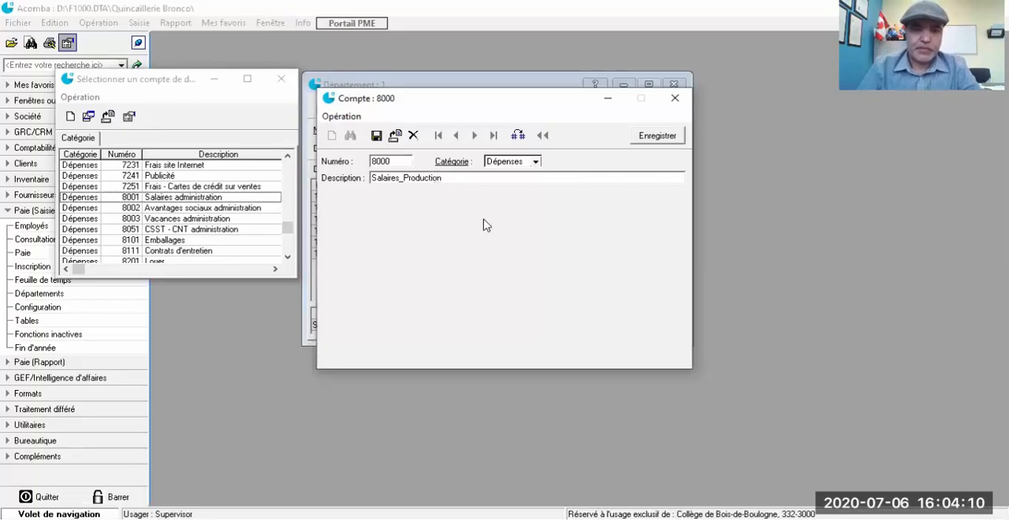
{"action": "left_click", "coordinate": [376, 137]}
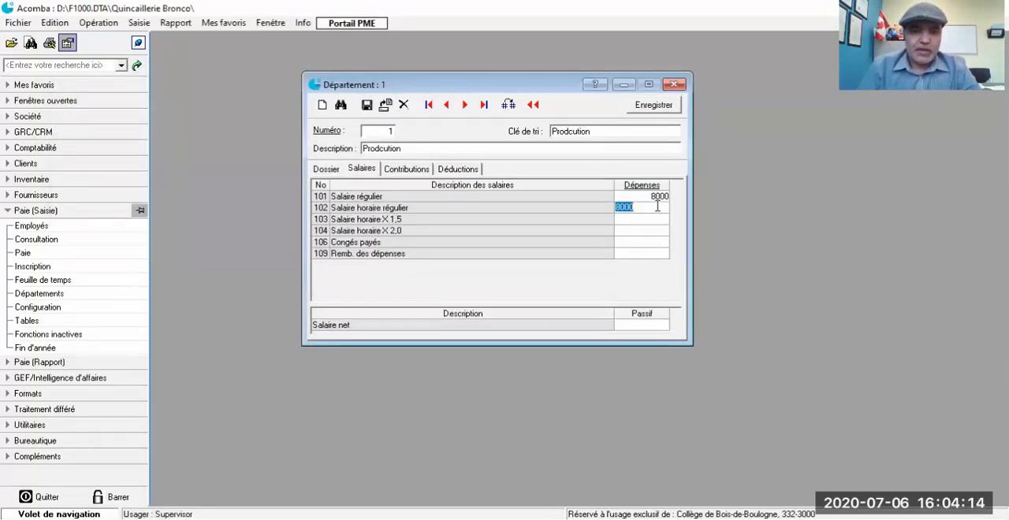
Step: Assign expense account 8000 to Salaire horaire régulier, Salaire horaire X 1,5, Salaire horaire X 2,0 and Congés payés
{"action": "type", "text": "8000"}
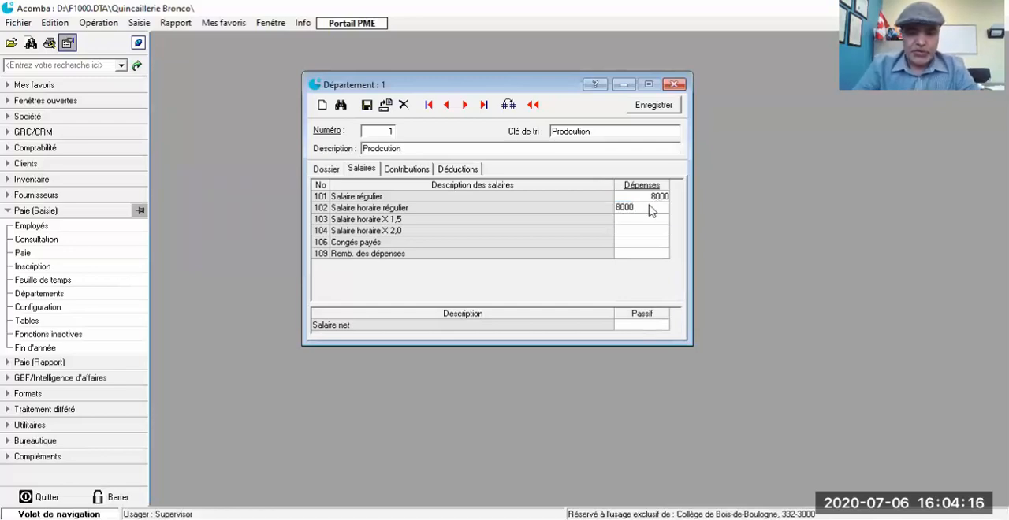
{"action": "key", "text": "Return"}
{"action": "type", "text": "8000"}
{"action": "key", "text": "Return"}
{"action": "type", "text": "8000"}
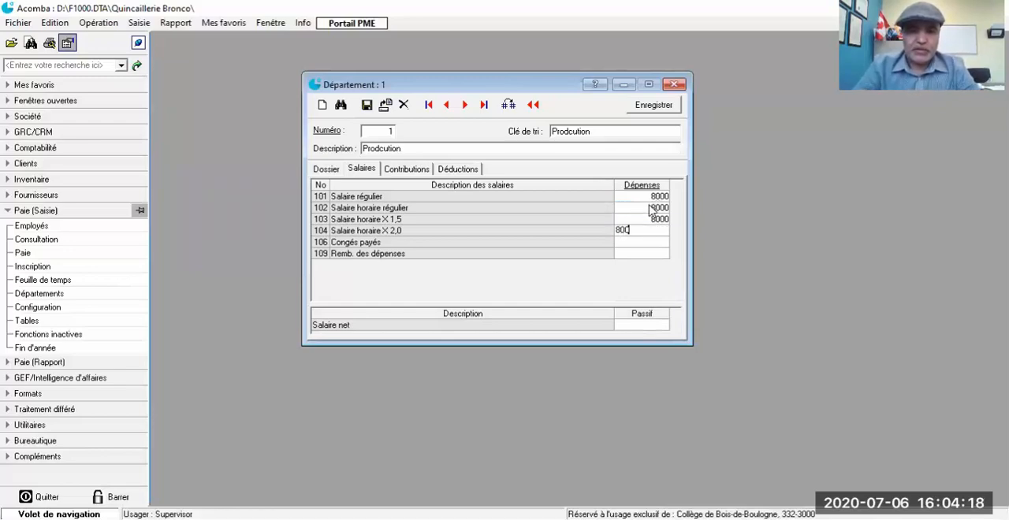
{"action": "key", "text": "Return"}
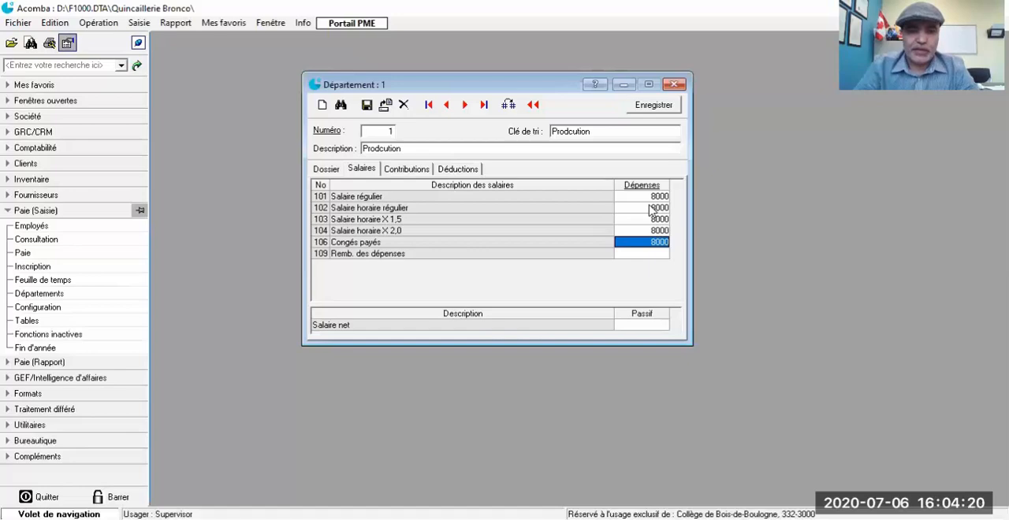
{"action": "key", "text": "Return"}
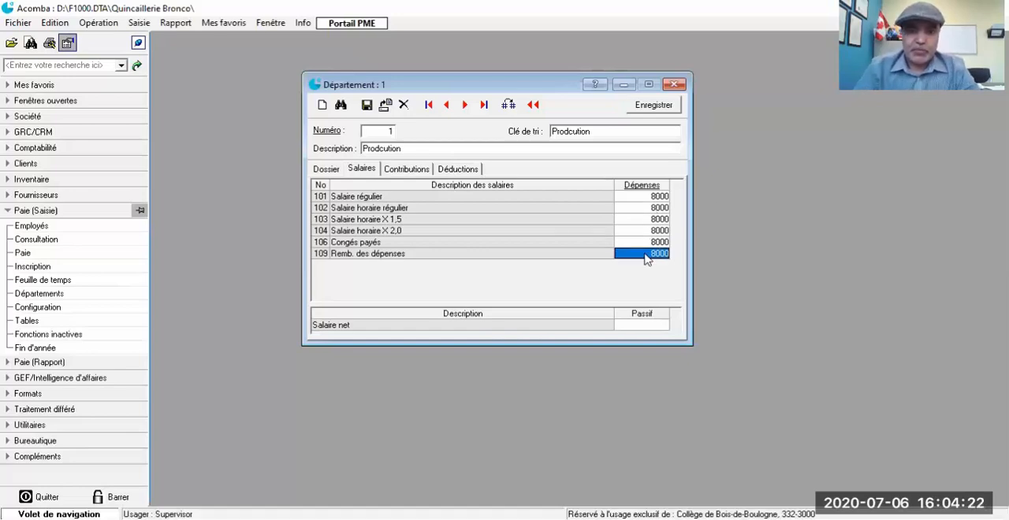
Step: Create account 8052 in the Dépenses category with description "Remb déponses d'emploi" and assign it to Remb. des dépenses
{"action": "type", "text": "8000"}
{"action": "key", "text": "Return"}
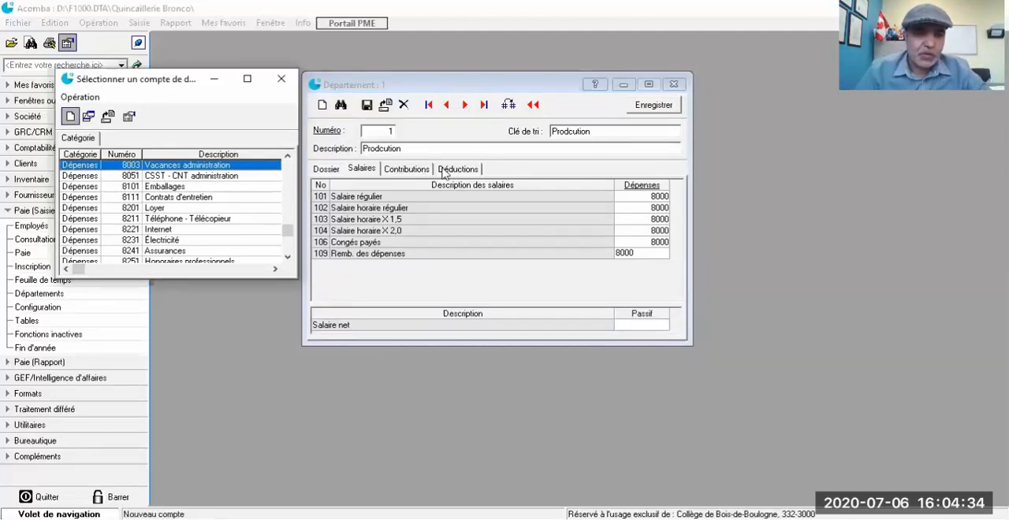
{"action": "type", "text": "8052"}
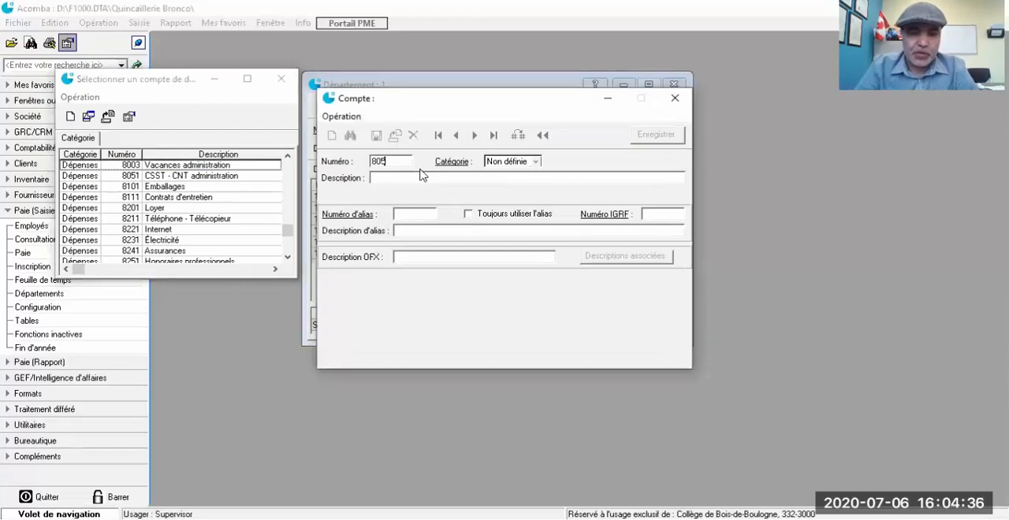
{"action": "key", "text": "Tab"}
{"action": "left_click", "coordinate": [537, 162]}
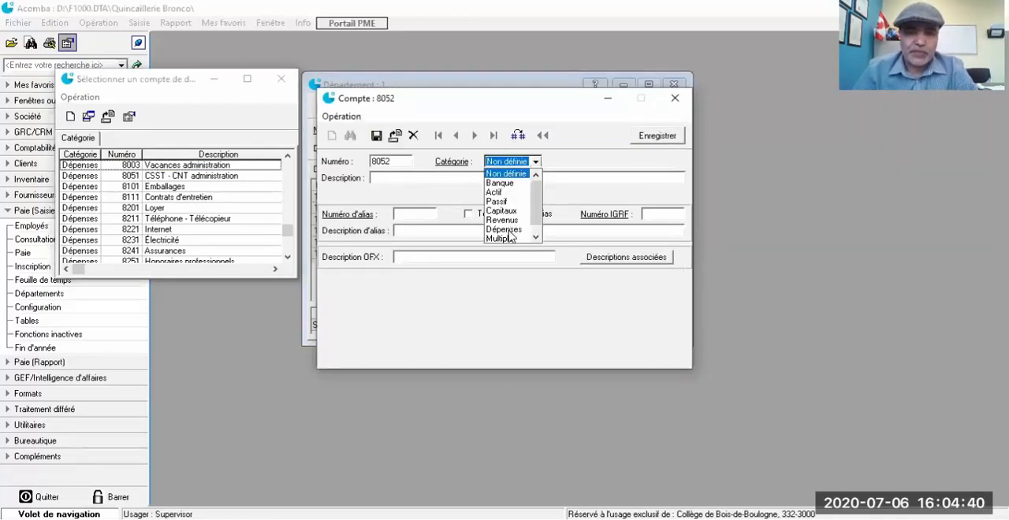
{"action": "left_click", "coordinate": [505, 230]}
{"action": "left_click", "coordinate": [422, 177]}
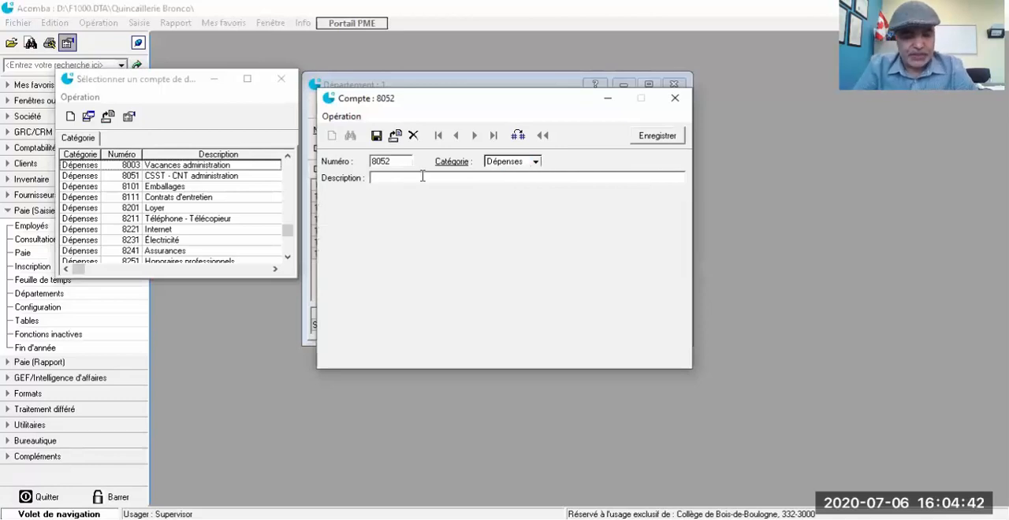
{"action": "type", "text": "Remb dépenses d'emplo"}
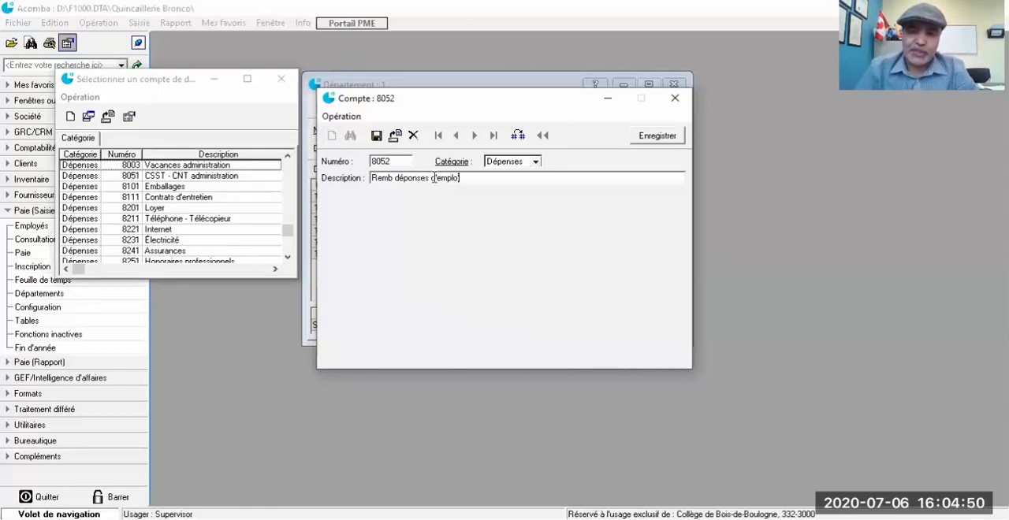
{"action": "type", "text": "i"}
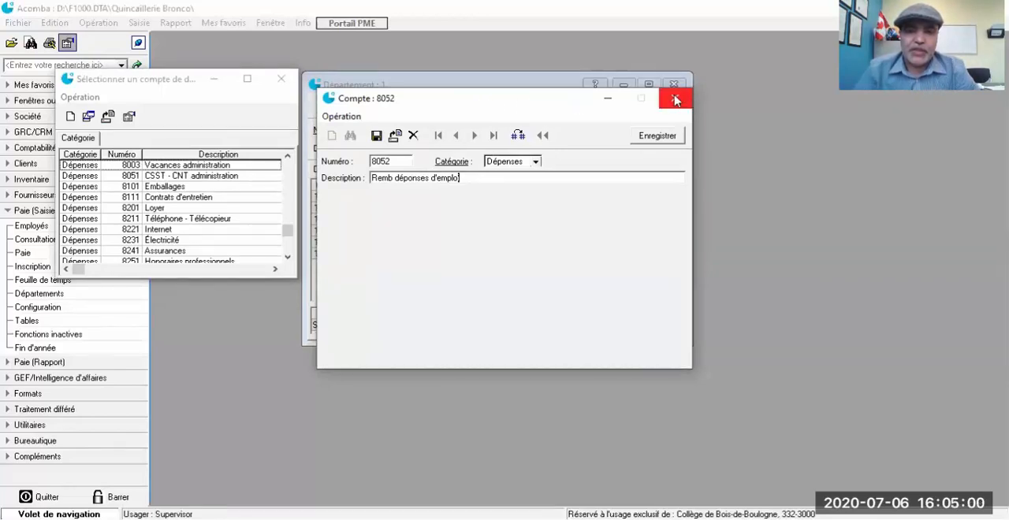
{"action": "left_click", "coordinate": [661, 134]}
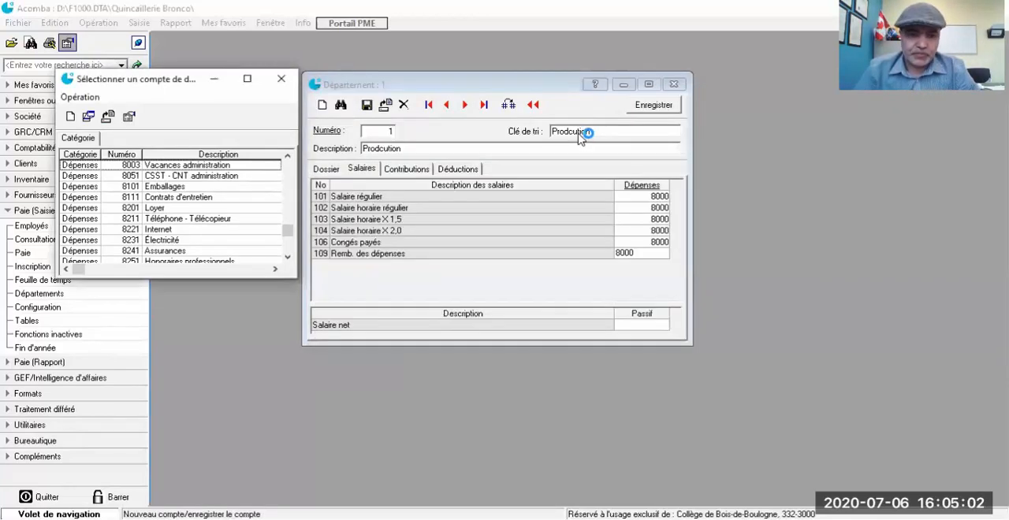
Step: Assign liability account 2201, Salaires à payer, to department 1's Salaire net
{"action": "key", "text": "Return"}
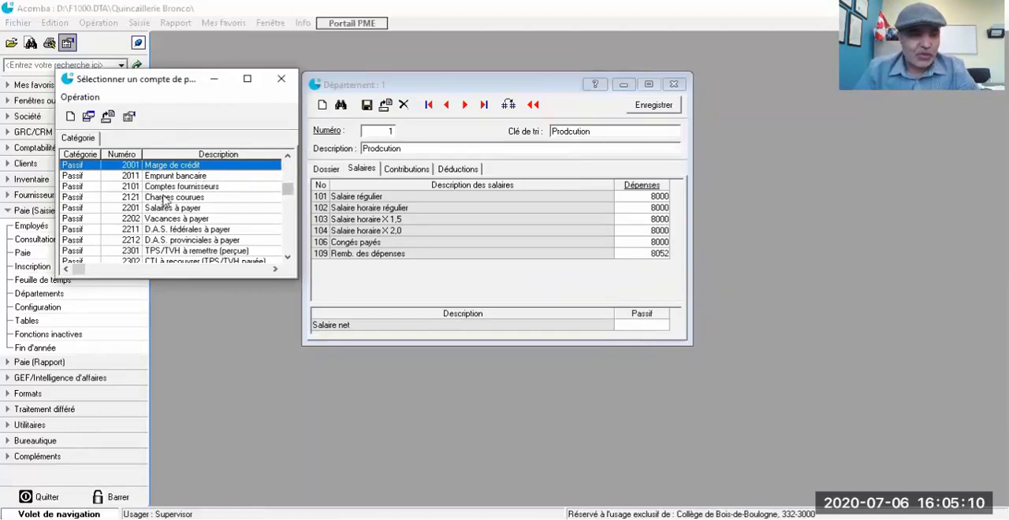
{"action": "left_click", "coordinate": [189, 196]}
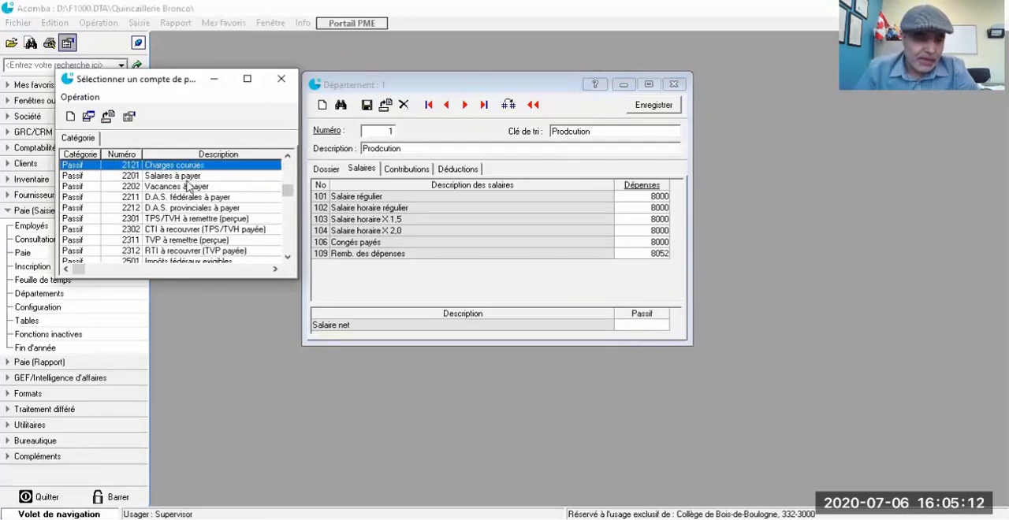
{"action": "double_click", "coordinate": [187, 176]}
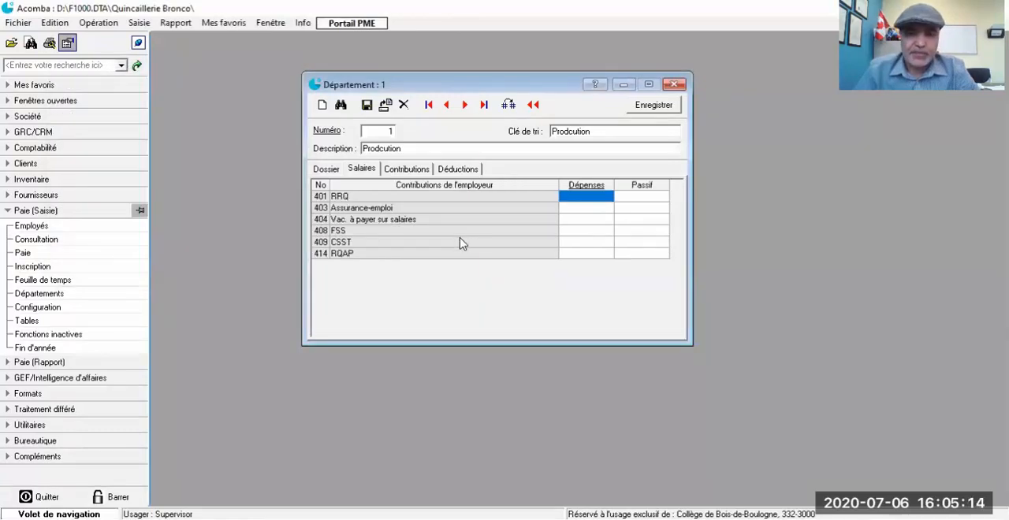
Step: Create Dépenses account 8006, "Retraite Québec", as the RRQ contribution's expense account and assign 2212, D.A.S. provinciales à payer, as its liability account
{"action": "key", "text": "Return"}
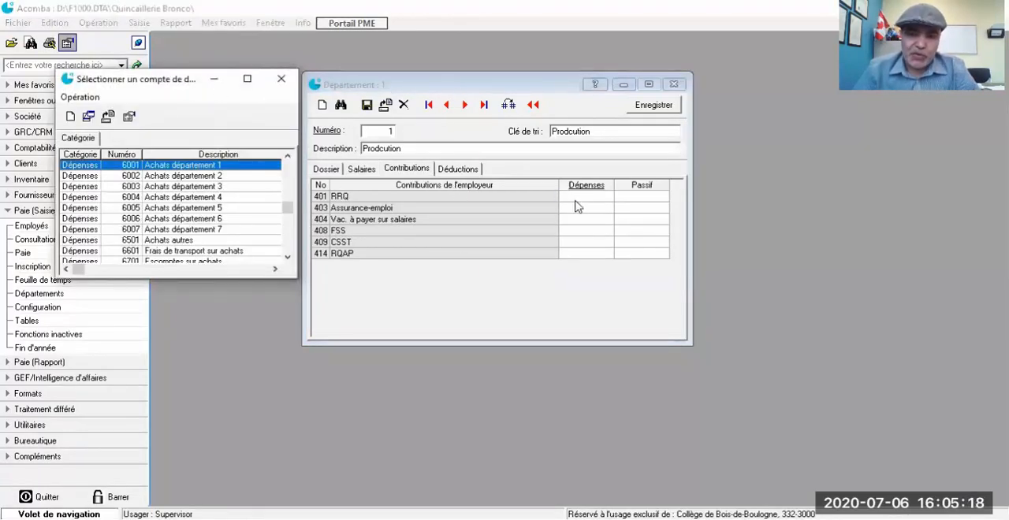
{"action": "scroll", "coordinate": [178, 195], "scroll_direction": "down", "scroll_amount": 2}
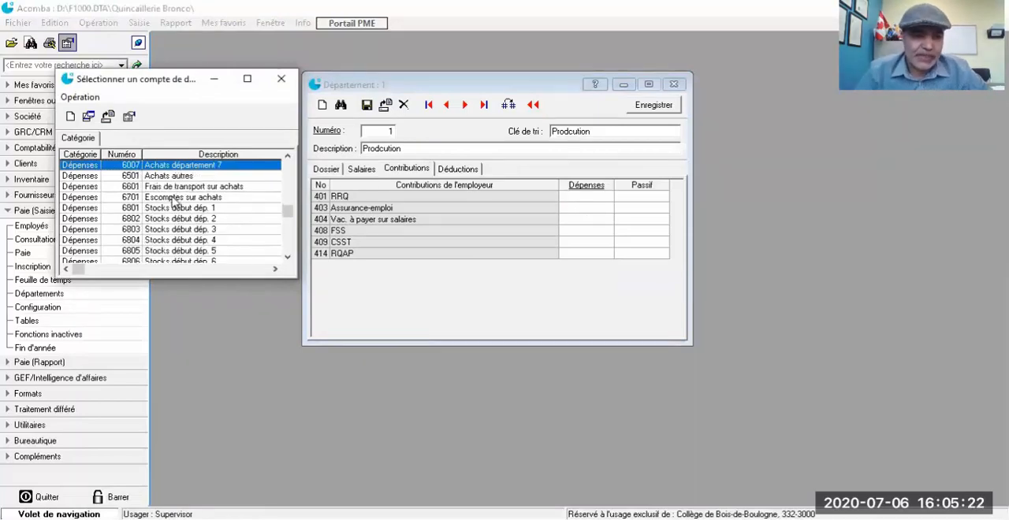
{"action": "scroll", "coordinate": [175, 203], "scroll_direction": "down", "scroll_amount": 4}
{"action": "scroll", "coordinate": [175, 203], "scroll_direction": "down", "scroll_amount": 2}
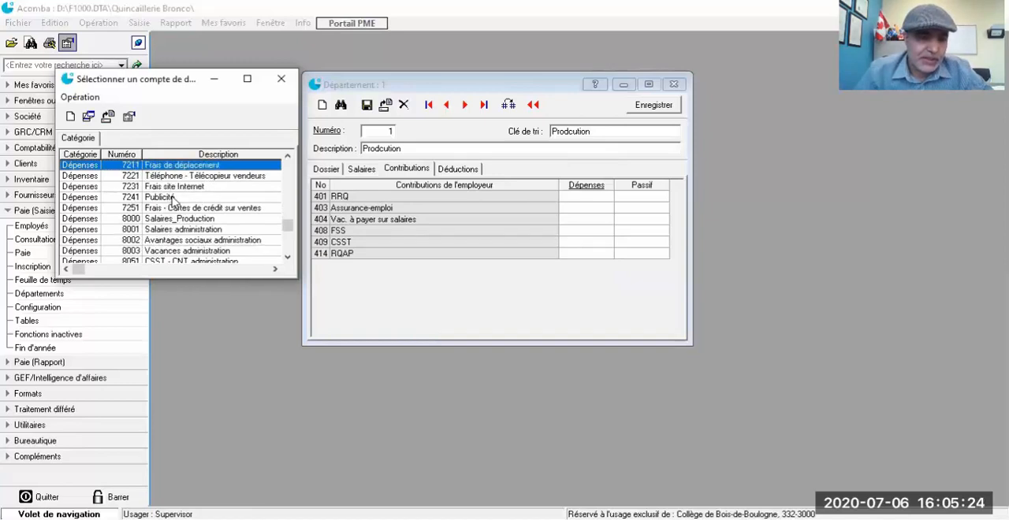
{"action": "scroll", "coordinate": [183, 240], "scroll_direction": "down", "scroll_amount": 1}
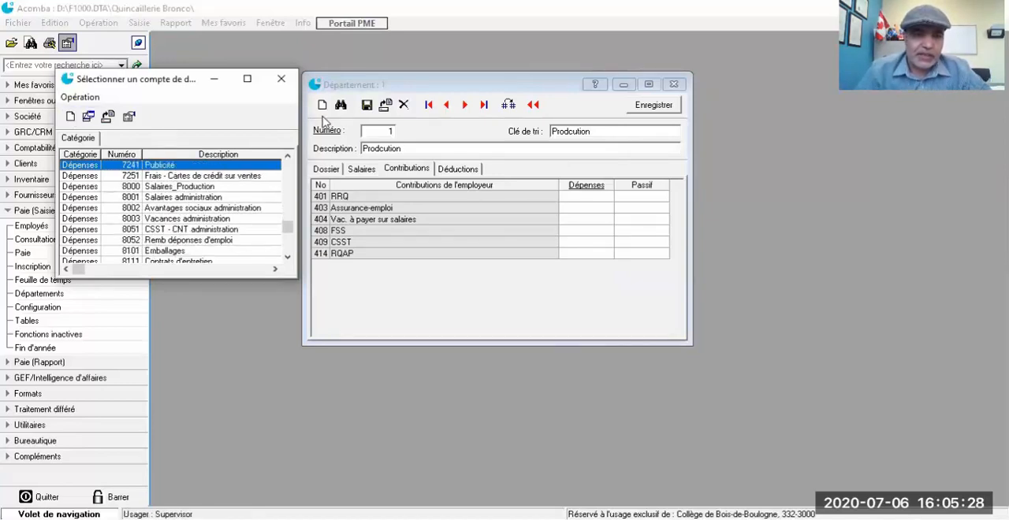
{"action": "left_click", "coordinate": [71, 117]}
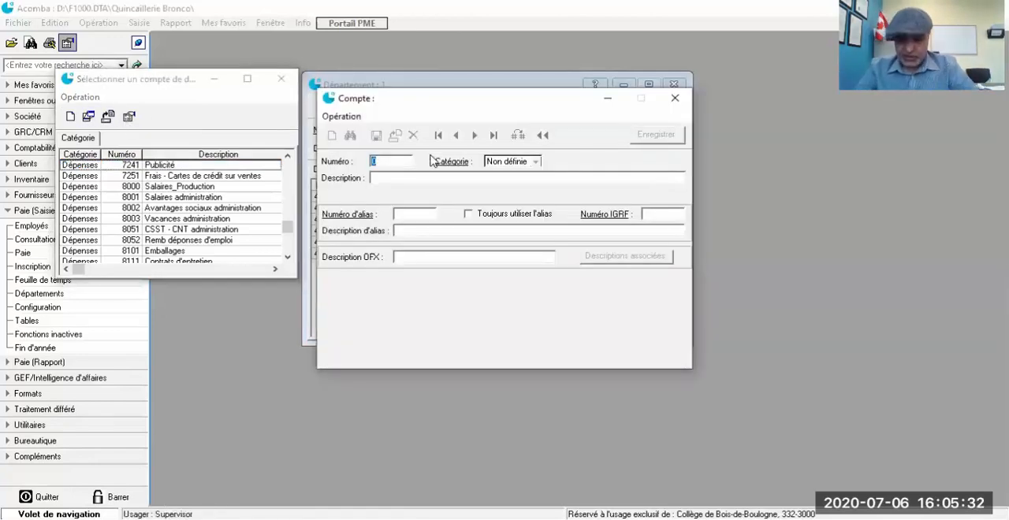
{"action": "type", "text": "8000"}
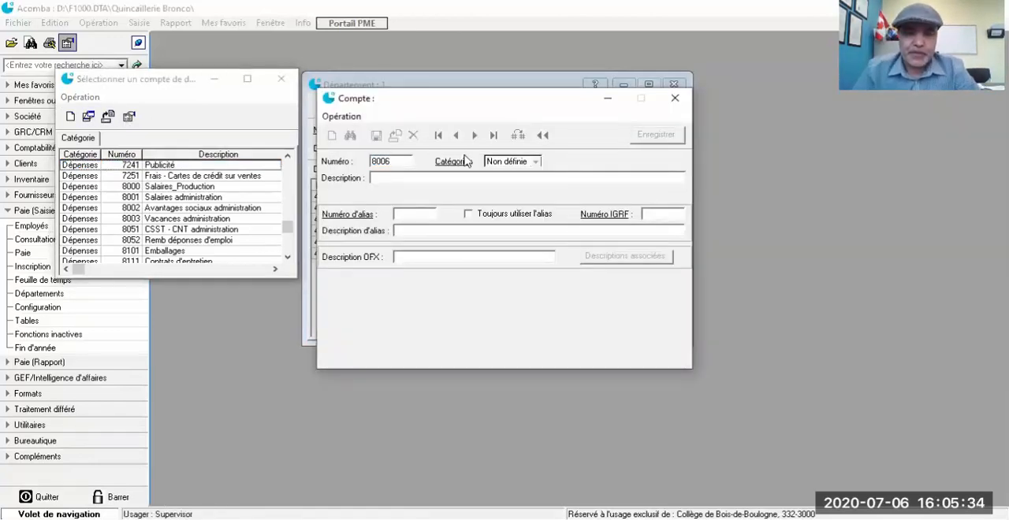
{"action": "left_click", "coordinate": [510, 161]}
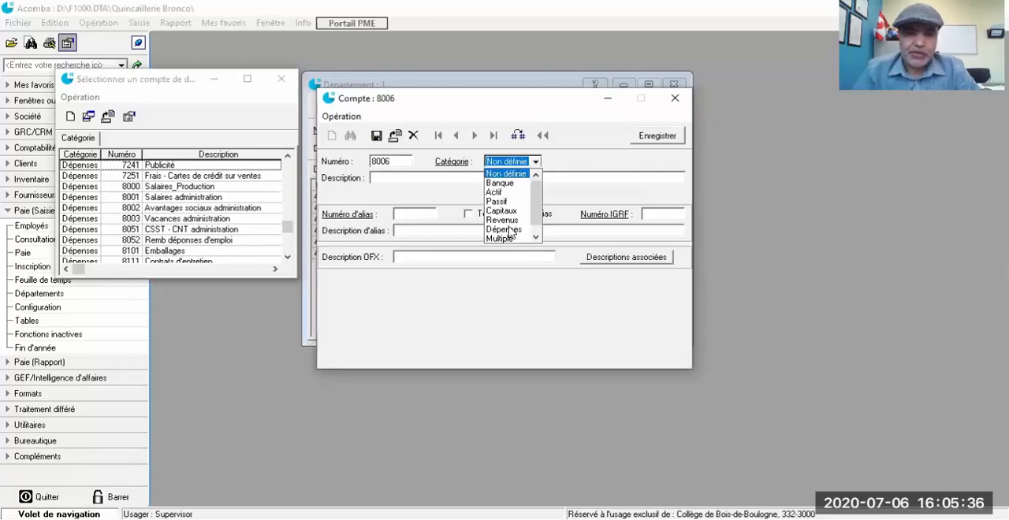
{"action": "left_click", "coordinate": [504, 229]}
{"action": "type", "text": "Ret"}
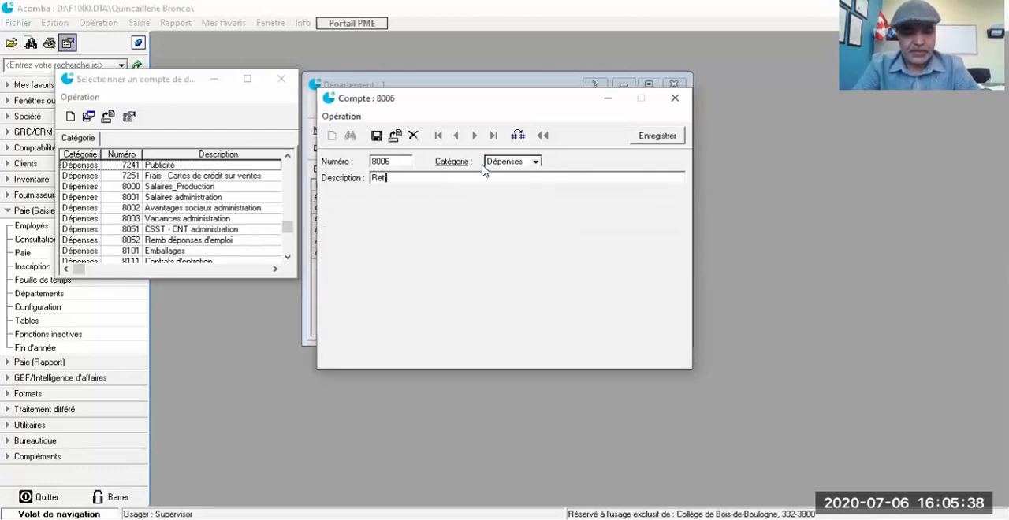
{"action": "type", "text": "raite Que"}
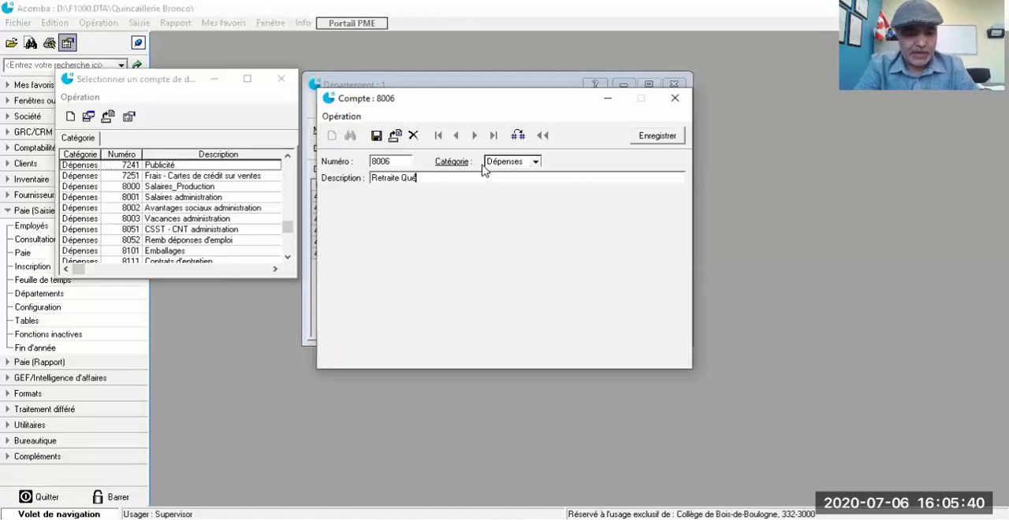
{"action": "key", "text": "BackSpace"}
{"action": "type", "text": "ébec"}
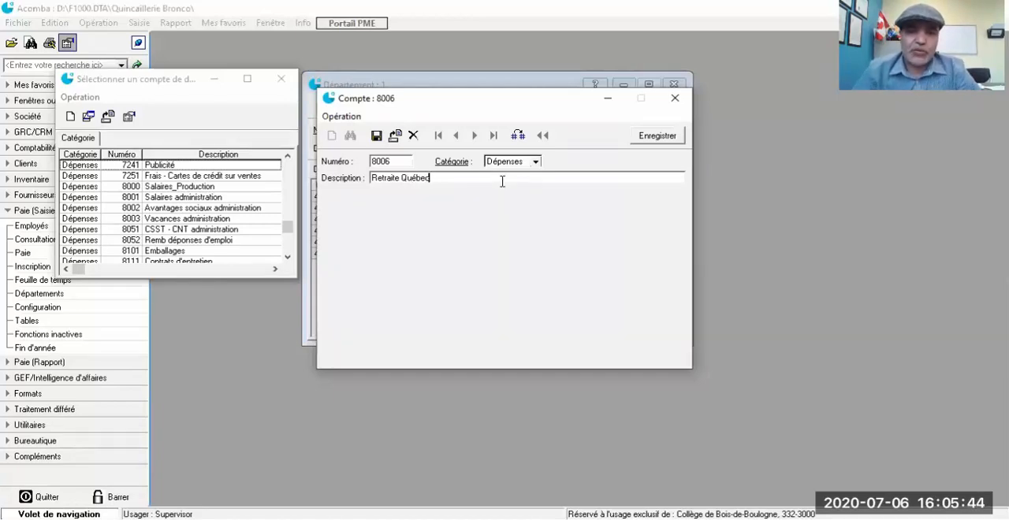
{"action": "left_click", "coordinate": [659, 136]}
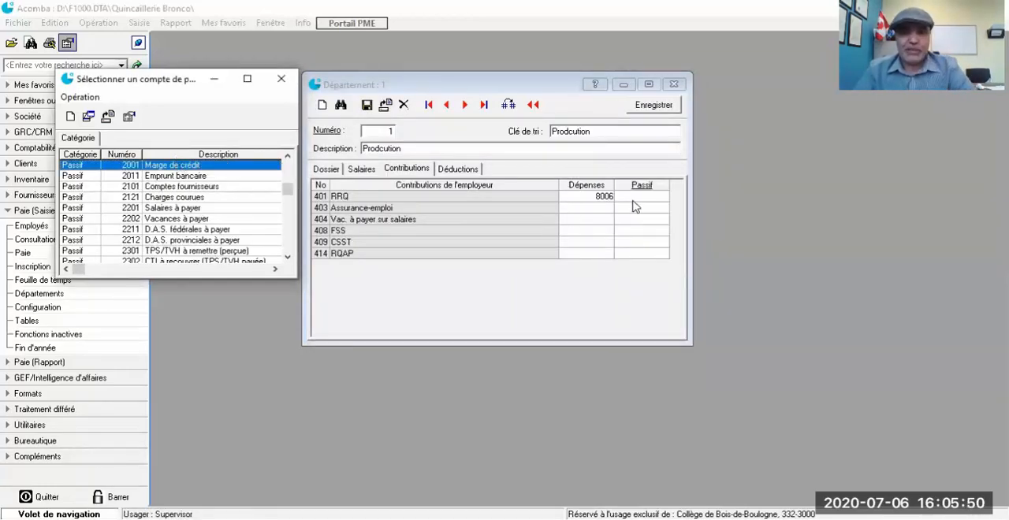
{"action": "left_click", "coordinate": [180, 241]}
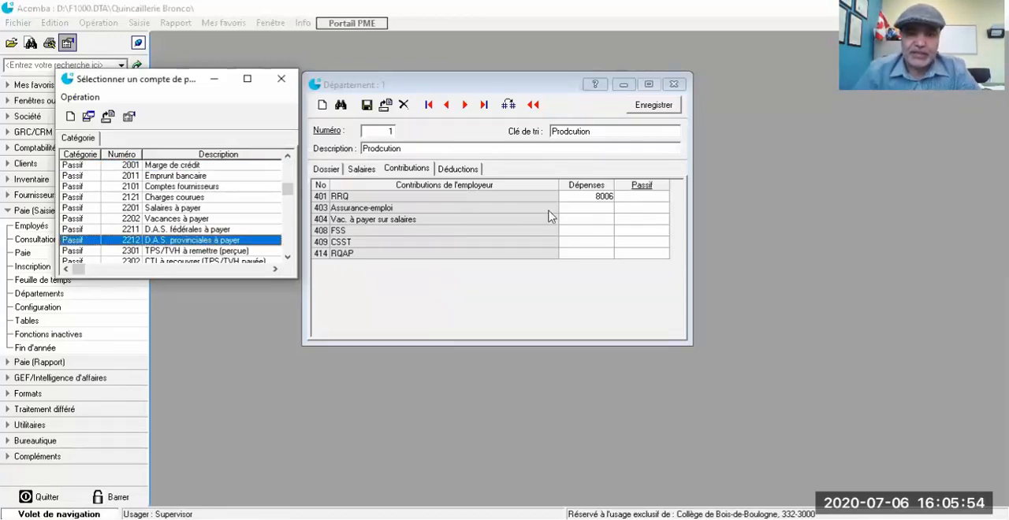
{"action": "key", "text": "Return"}
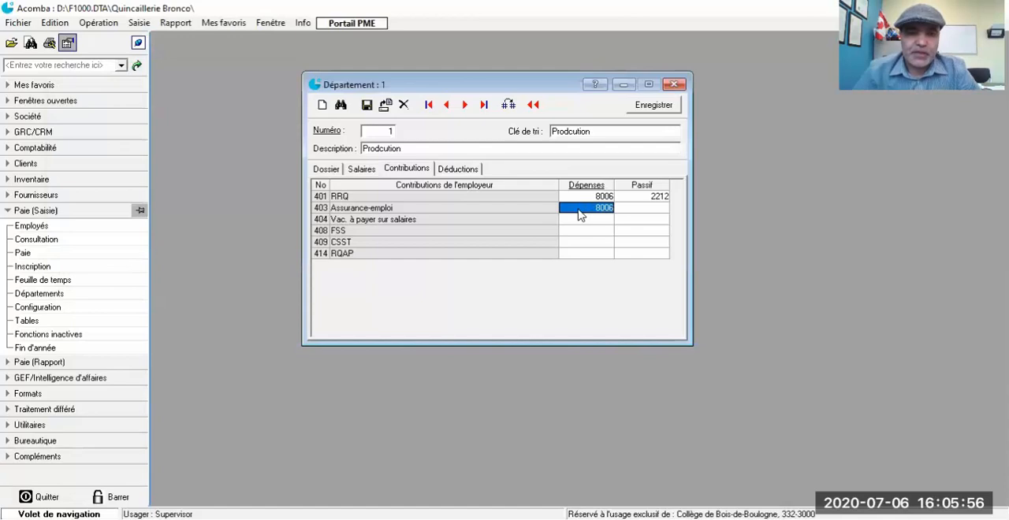
Step: Create Dépenses account 8005, "Assurance-Emploi", as the Assurance-emploi contribution's expense account and set its liability account to 2211
{"action": "left_click", "coordinate": [578, 210]}
{"action": "double_click", "coordinate": [578, 209]}
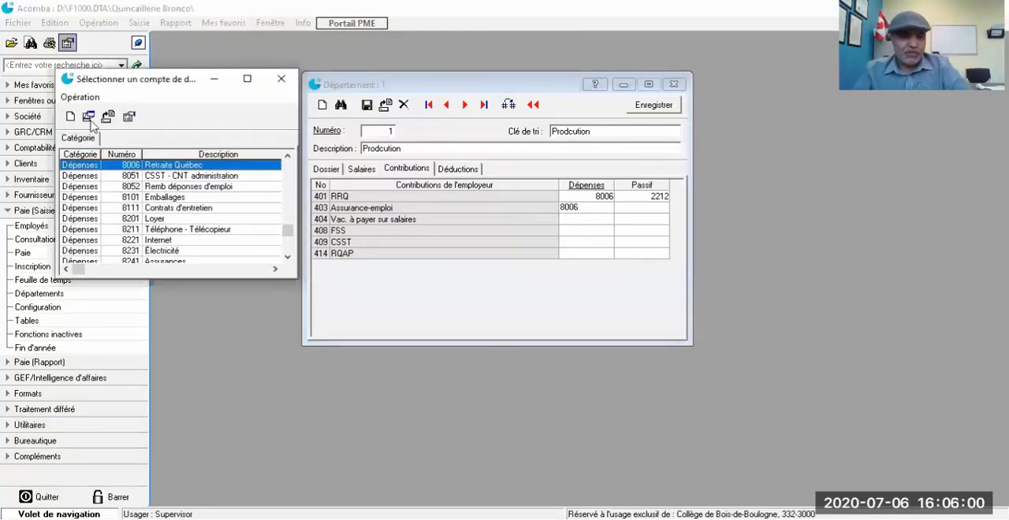
{"action": "scroll", "coordinate": [130, 186], "scroll_direction": "up", "scroll_amount": 1}
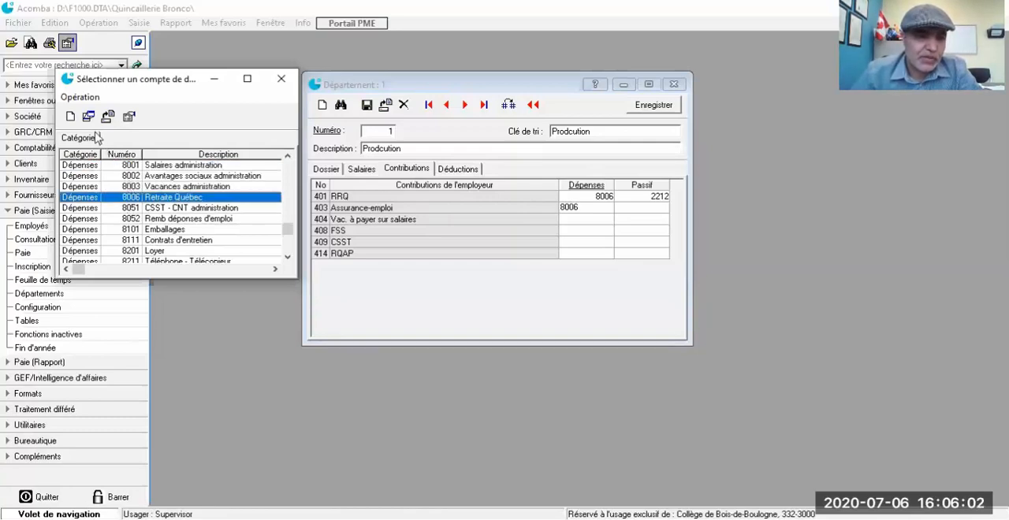
{"action": "left_click", "coordinate": [70, 116]}
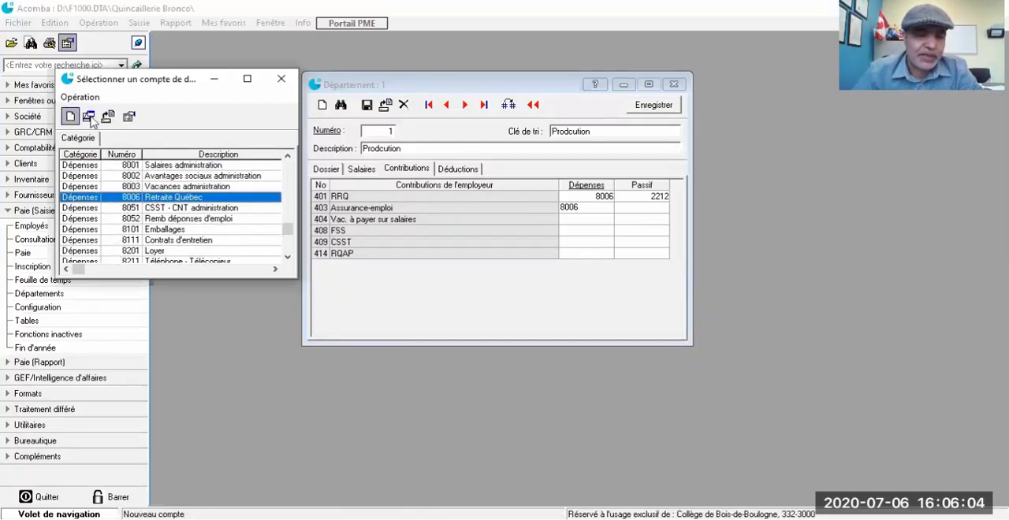
{"action": "type", "text": "8005"}
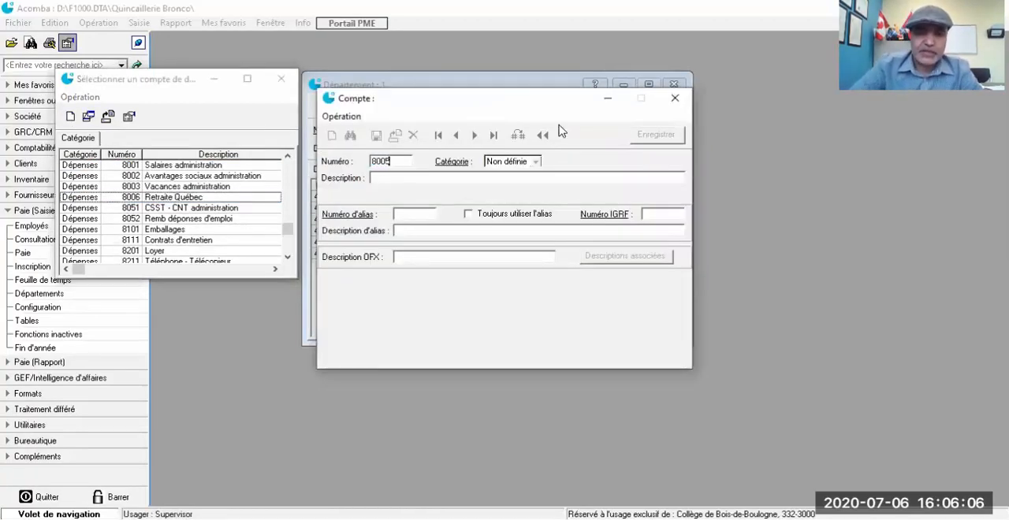
{"action": "key", "text": "Return"}
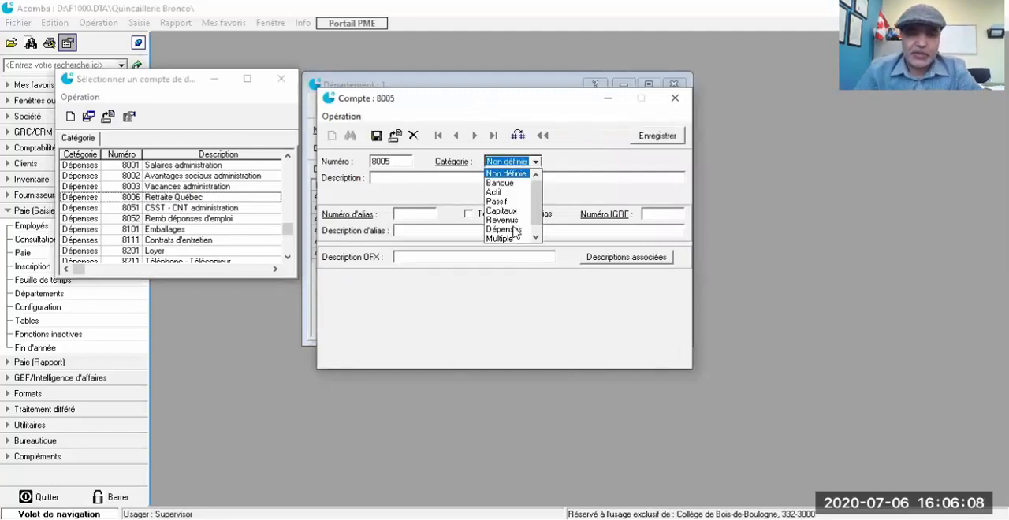
{"action": "left_click", "coordinate": [514, 230]}
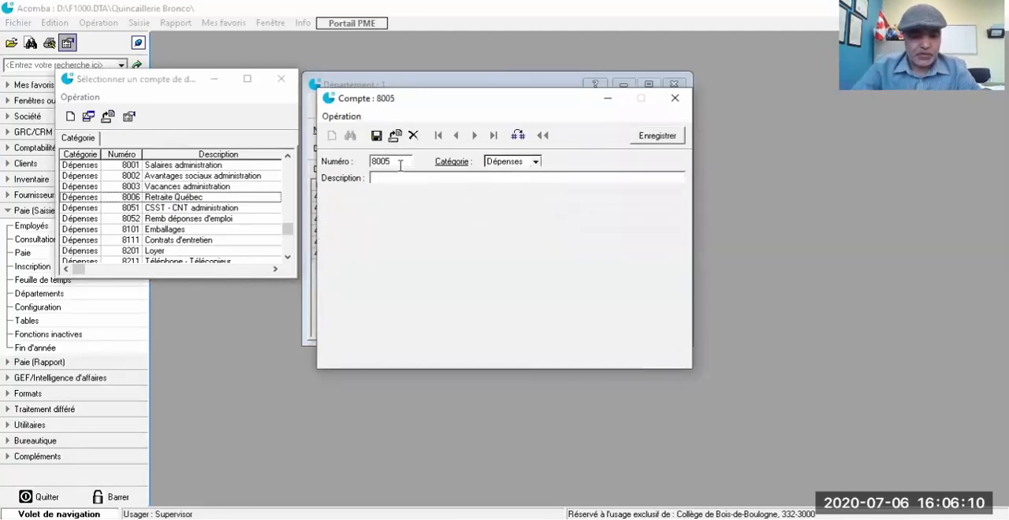
{"action": "type", "text": "Assurance"}
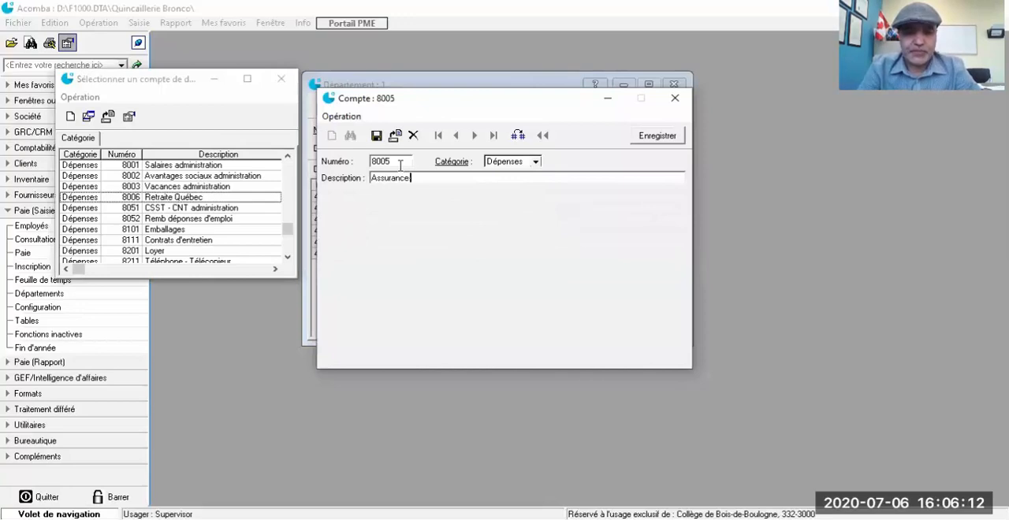
{"action": "type", "text": "-Emploi"}
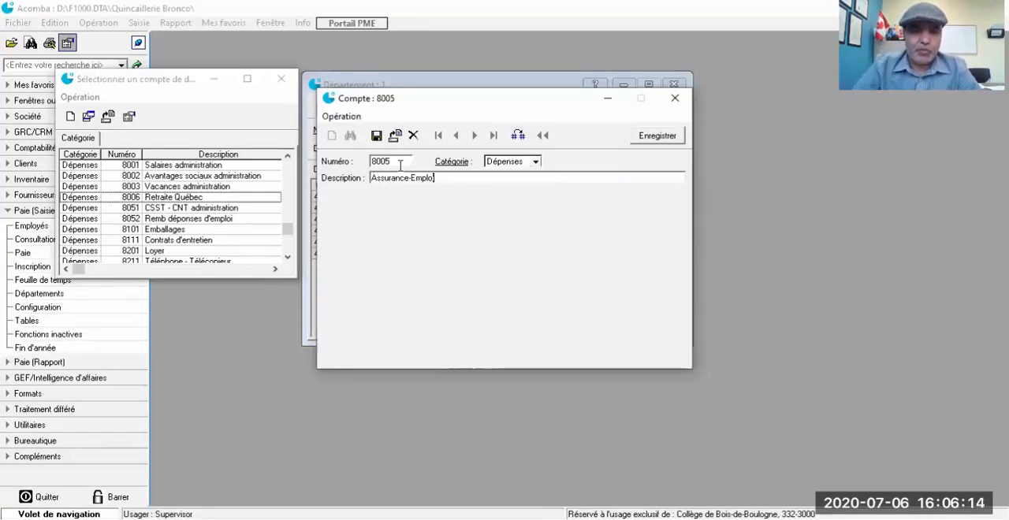
{"action": "left_click", "coordinate": [657, 137]}
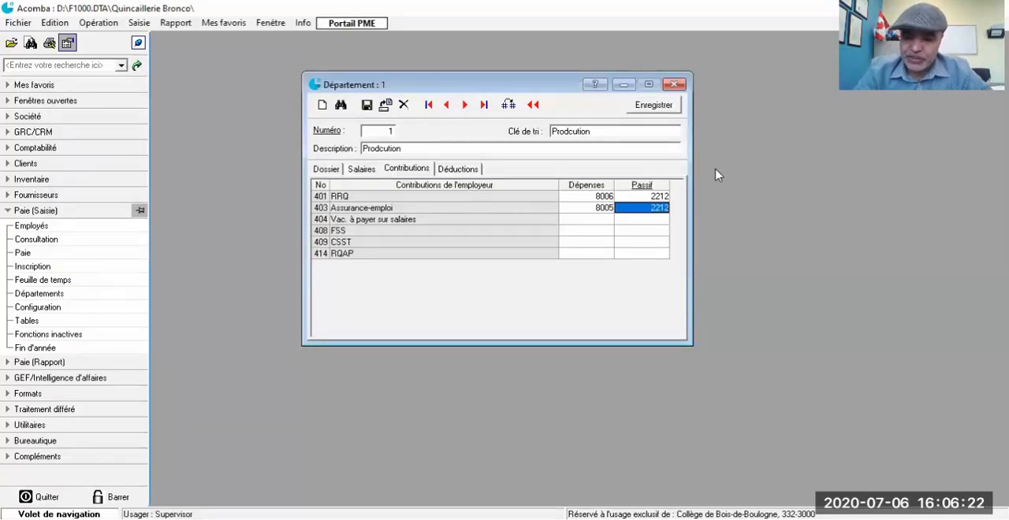
{"action": "type", "text": "2211"}
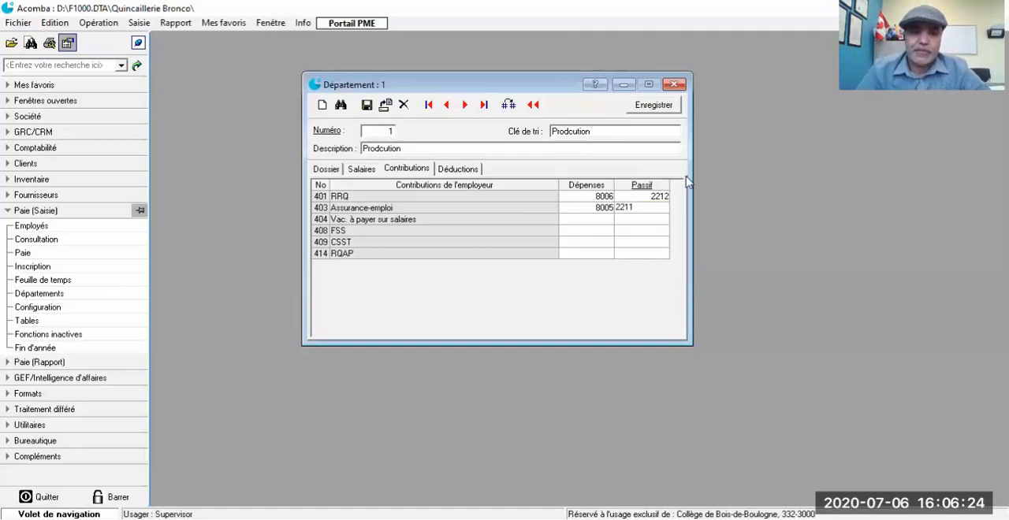
Step: Create account 8004 in the Dépenses category with description "Vacances Production" and assign it as the expense account for Vac. à payer sur salaires
{"action": "left_click", "coordinate": [596, 219]}
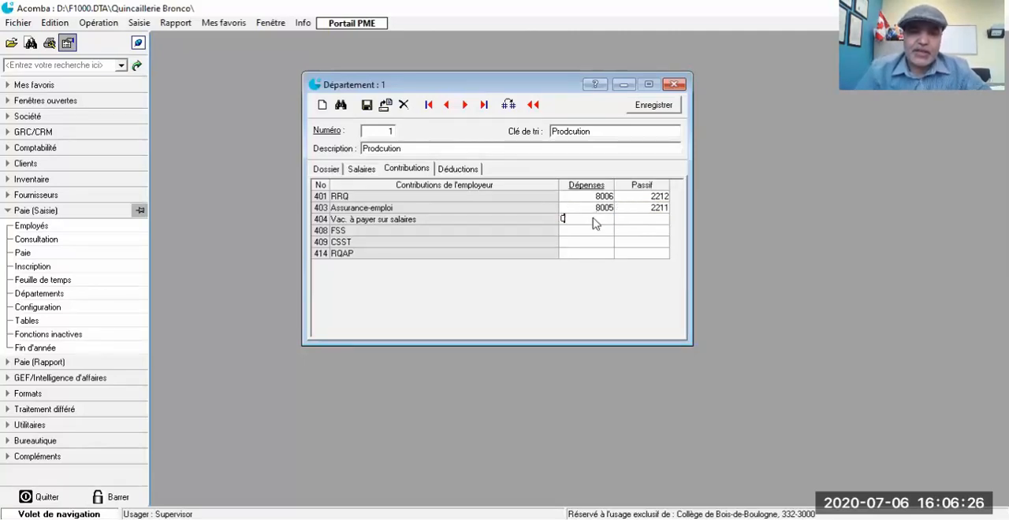
{"action": "double_click", "coordinate": [596, 224]}
{"action": "scroll", "coordinate": [218, 219], "scroll_direction": "down", "scroll_amount": 2}
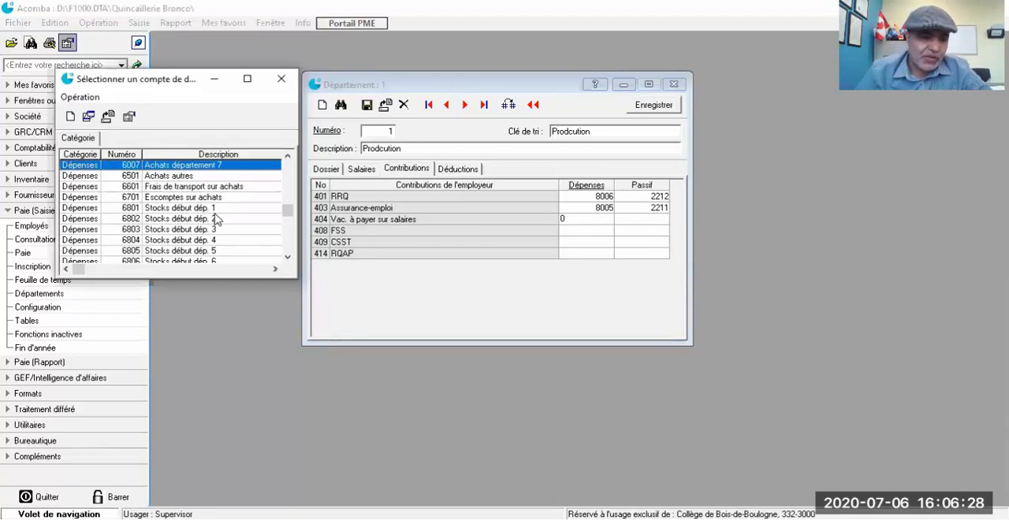
{"action": "scroll", "coordinate": [218, 219], "scroll_direction": "down", "scroll_amount": 5}
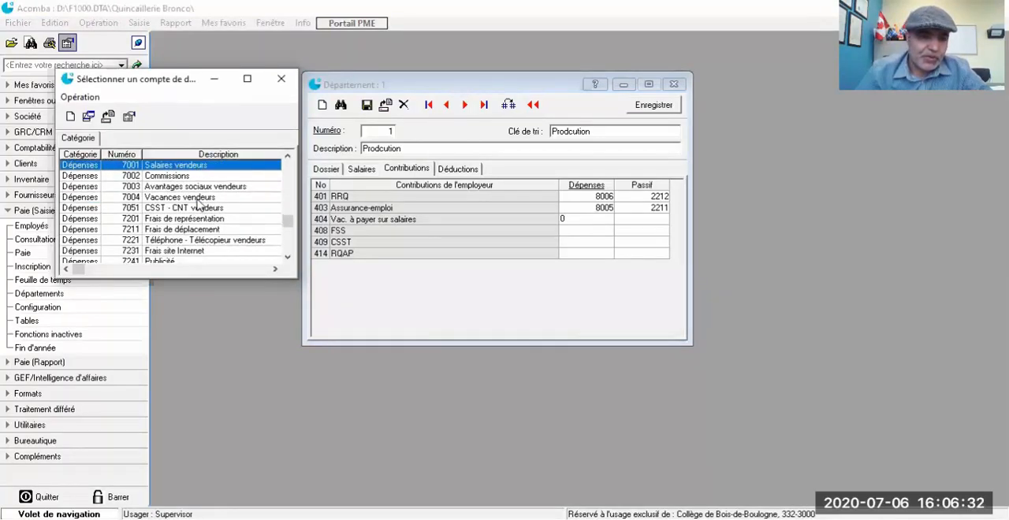
{"action": "scroll", "coordinate": [199, 204], "scroll_direction": "down", "scroll_amount": 3}
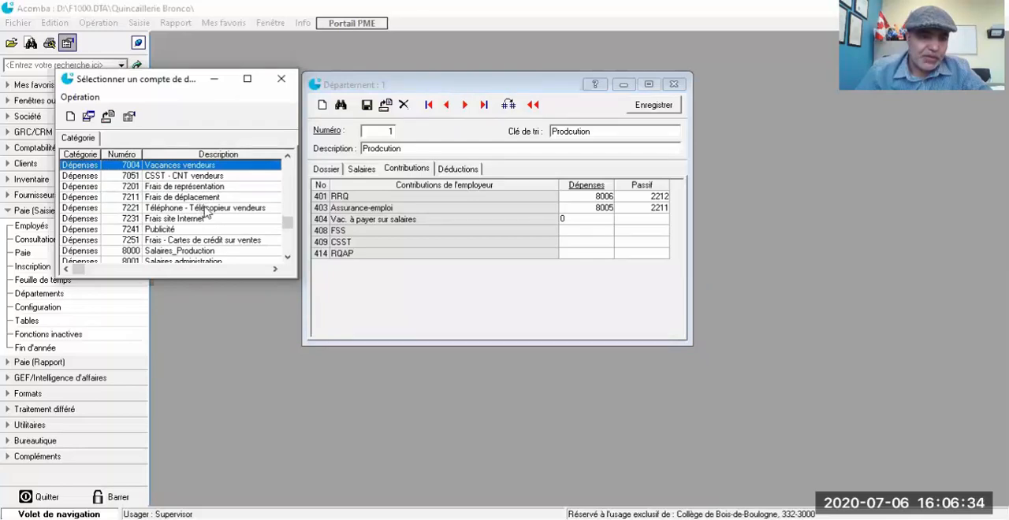
{"action": "scroll", "coordinate": [208, 213], "scroll_direction": "up", "scroll_amount": 5}
{"action": "scroll", "coordinate": [208, 213], "scroll_direction": "down", "scroll_amount": 4}
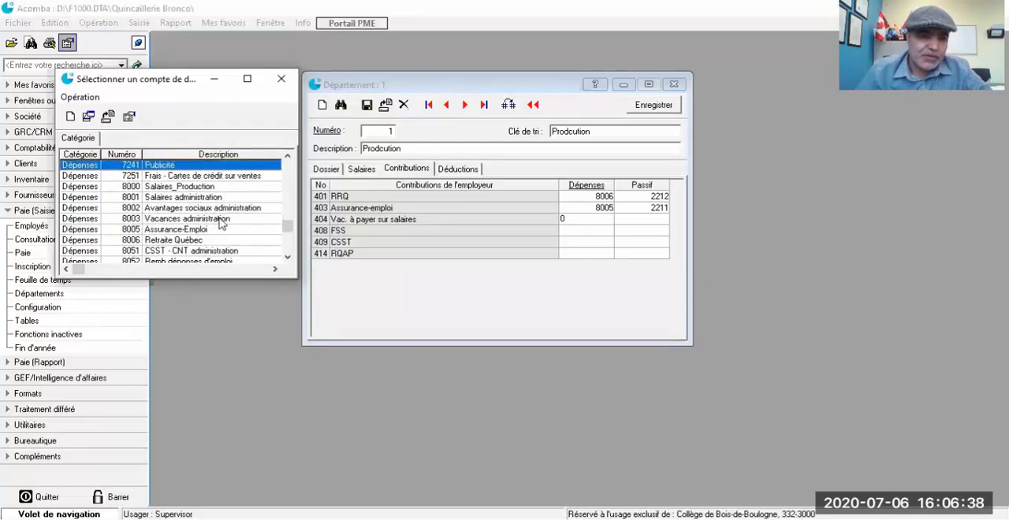
{"action": "left_click", "coordinate": [71, 117]}
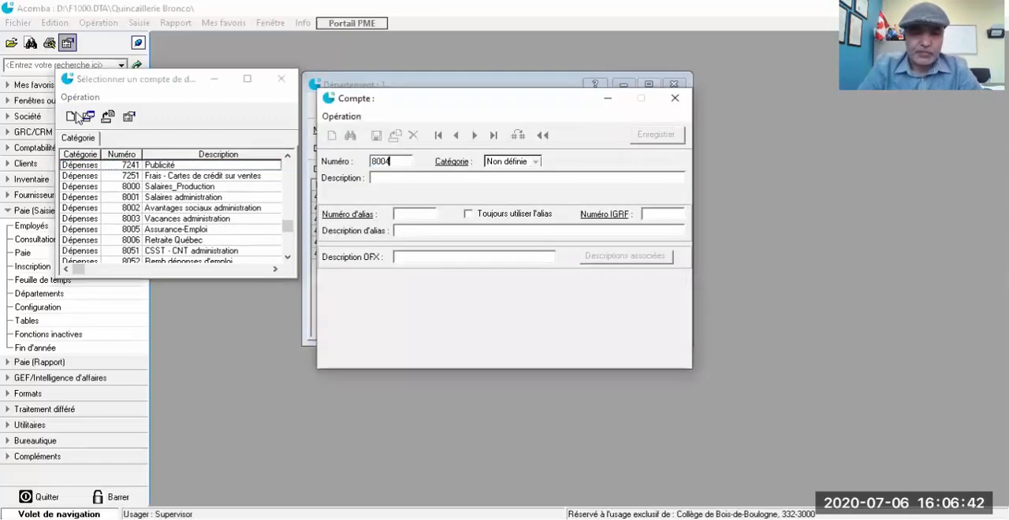
{"action": "key", "text": "Tab"}
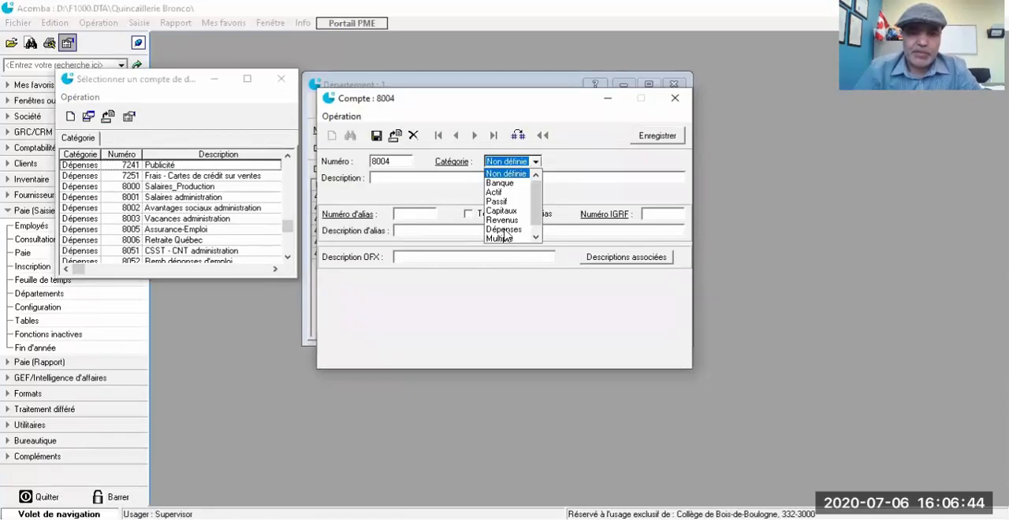
{"action": "left_click", "coordinate": [504, 229]}
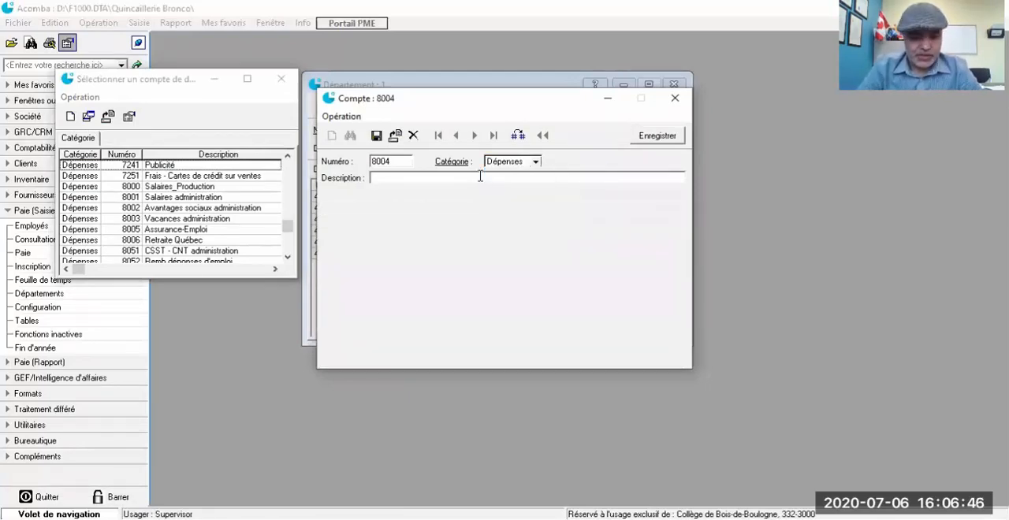
{"action": "type", "text": "Vacance"}
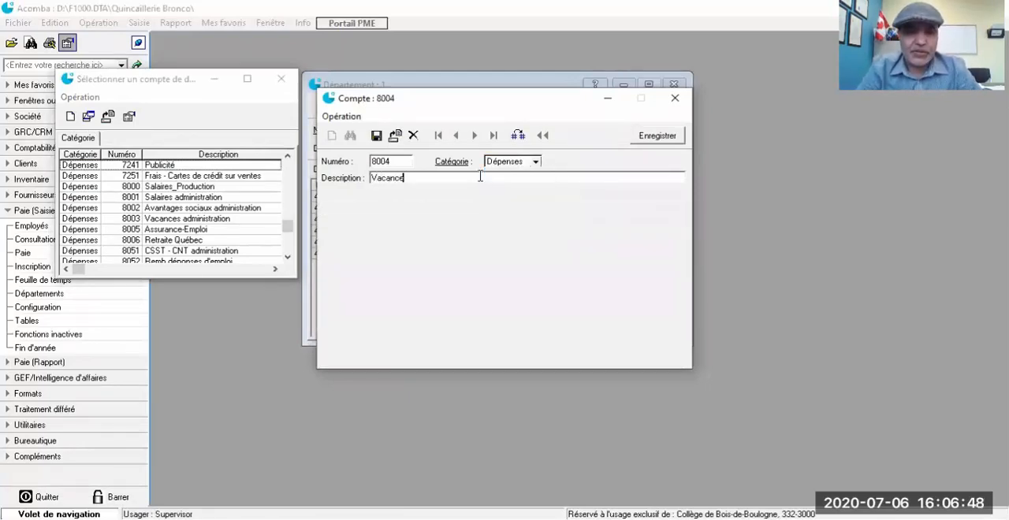
{"action": "type", "text": "s P"}
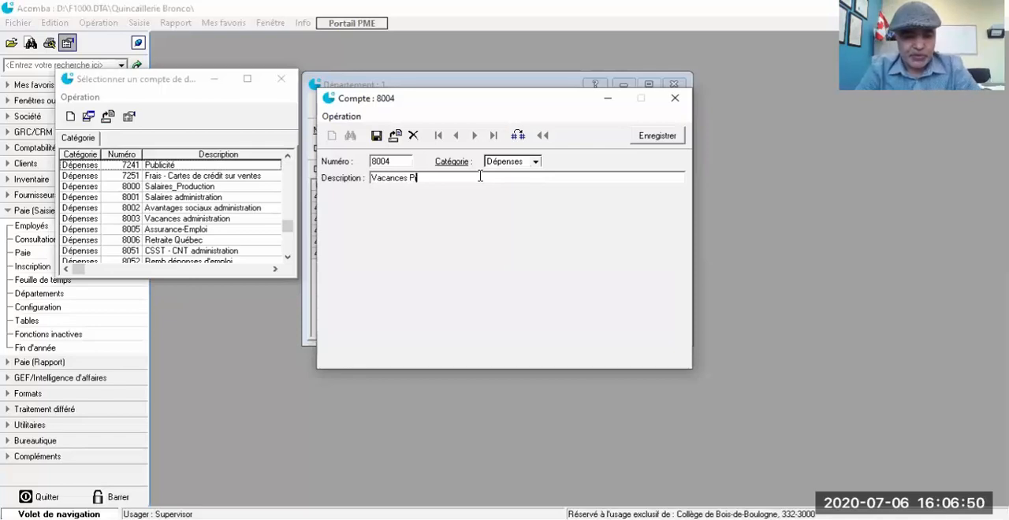
{"action": "type", "text": "roduction"}
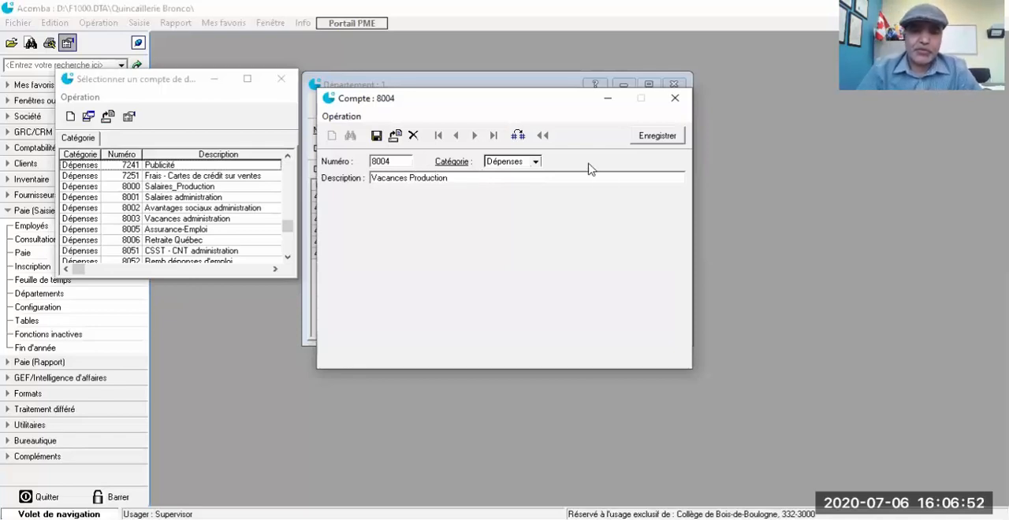
{"action": "left_click", "coordinate": [648, 138]}
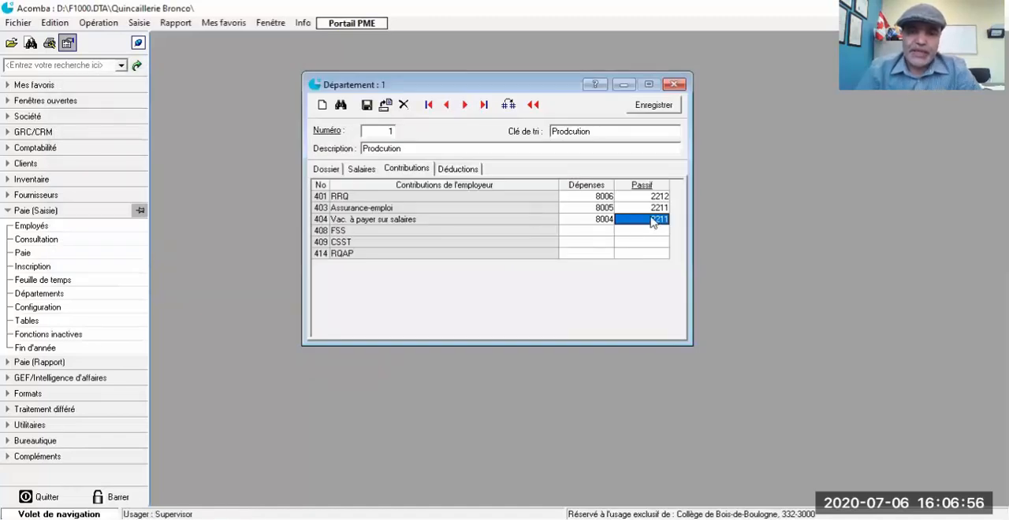
Step: Assign liability account 2202, Vacances à payer, to the Vac. à payer sur salaires contribution
{"action": "key", "text": "Delete"}
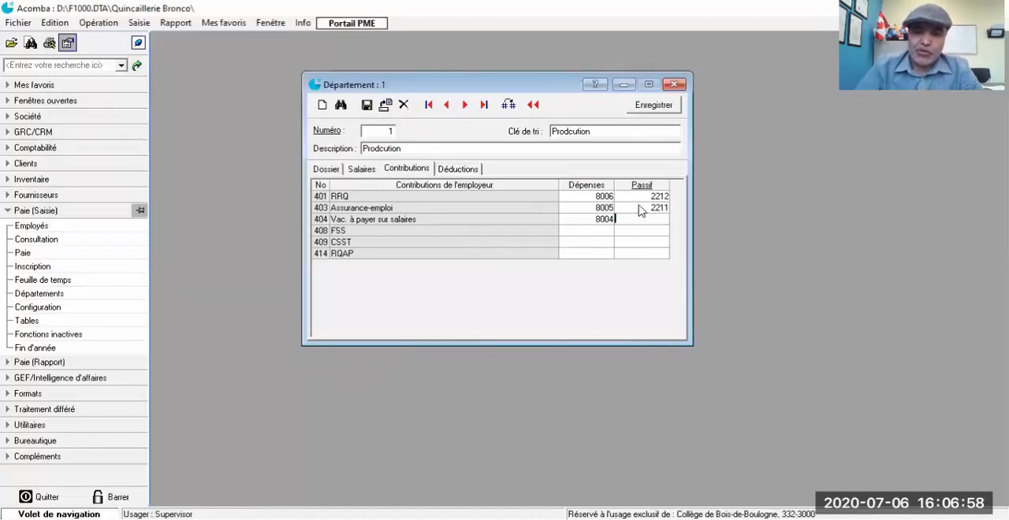
{"action": "double_click", "coordinate": [628, 219]}
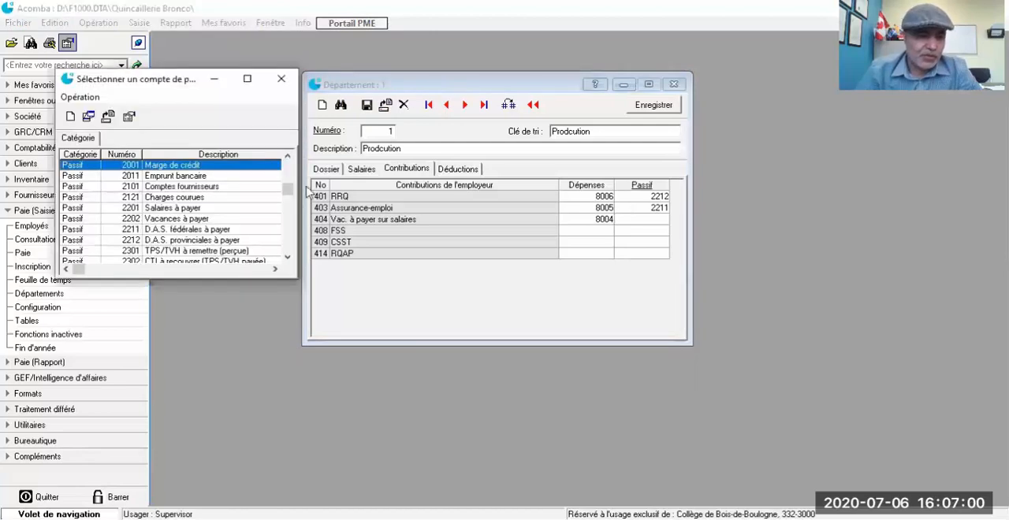
{"action": "scroll", "coordinate": [236, 213], "scroll_direction": "down", "scroll_amount": 1}
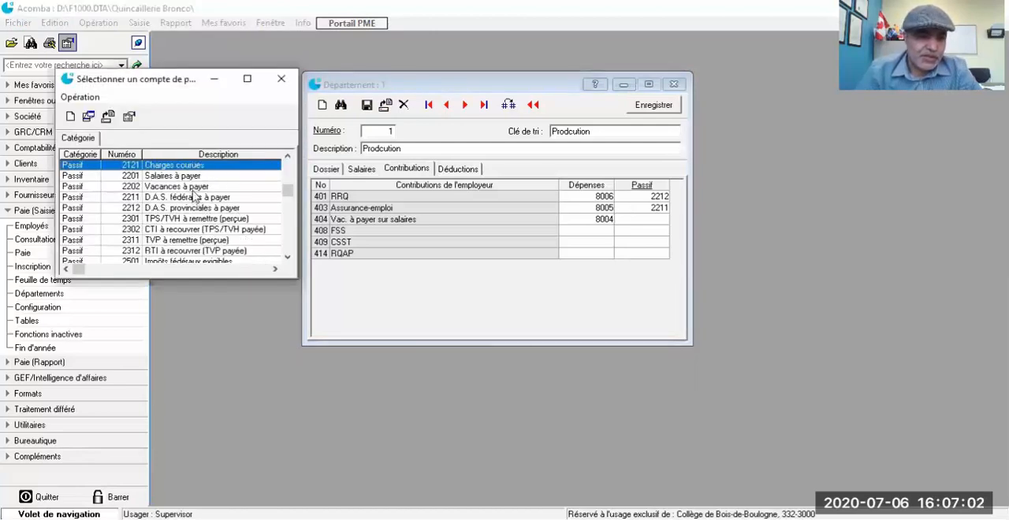
{"action": "double_click", "coordinate": [189, 188]}
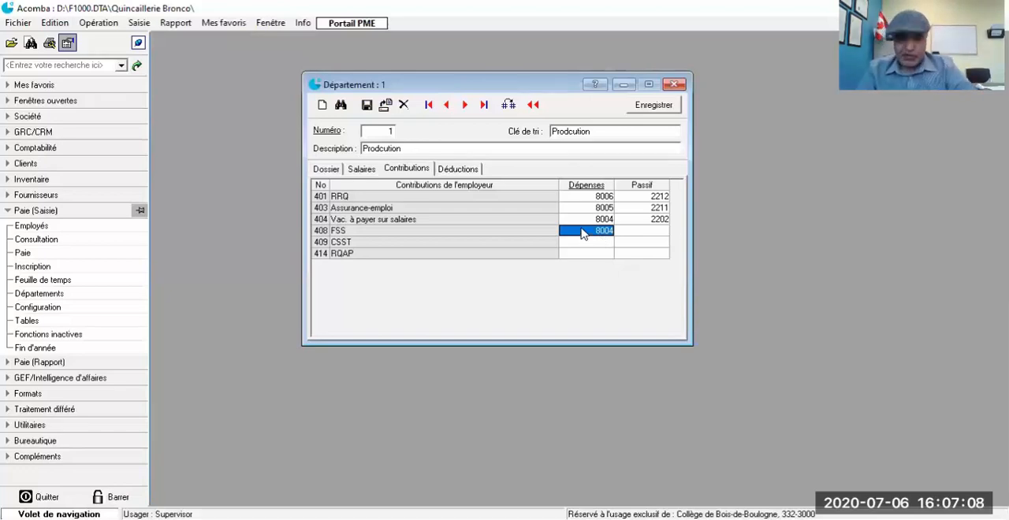
Step: Create Dépenses account 8009, "FSS", as the FSS contribution's expense account and set its liability account to 2212
{"action": "left_click", "coordinate": [322, 105]}
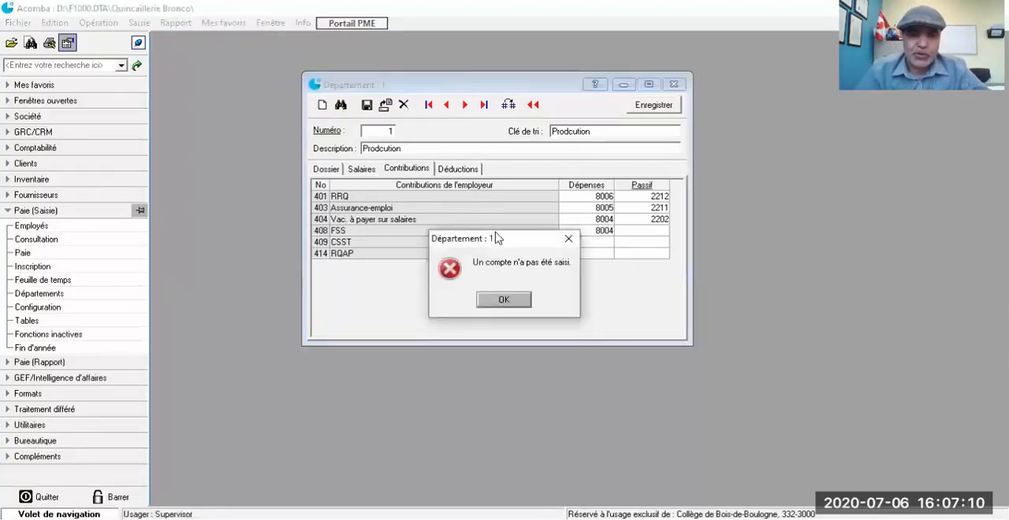
{"action": "left_click", "coordinate": [503, 299]}
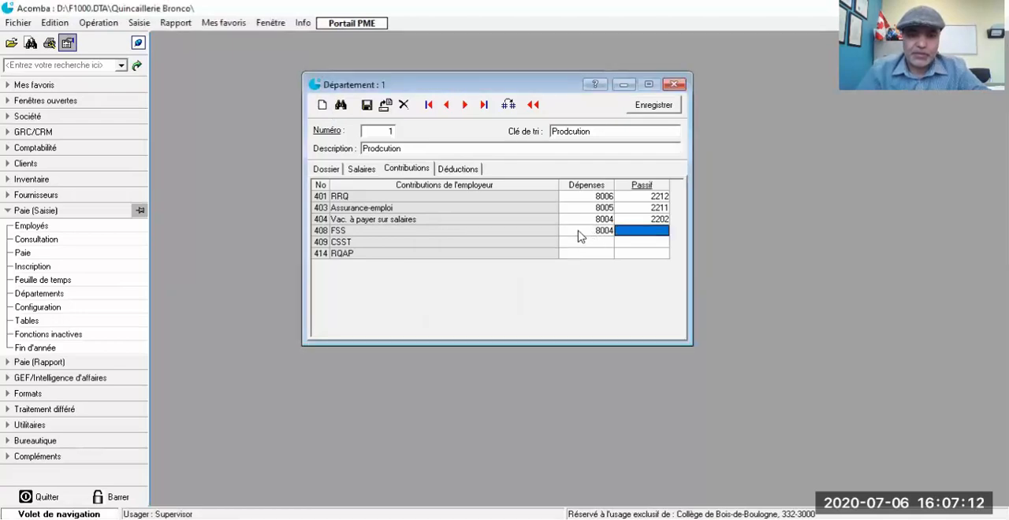
{"action": "double_click", "coordinate": [581, 231]}
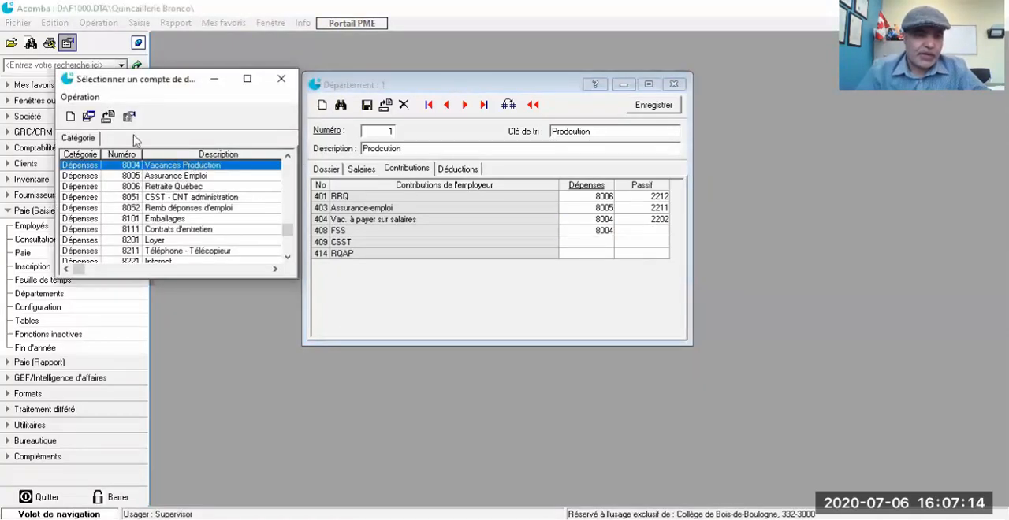
{"action": "left_click", "coordinate": [71, 117]}
{"action": "type", "text": "8009"}
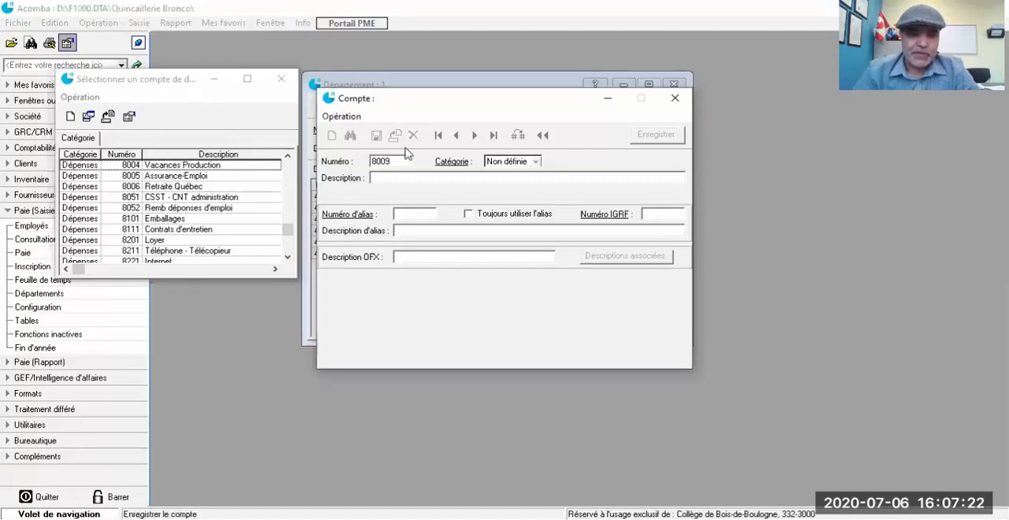
{"action": "left_click", "coordinate": [536, 164]}
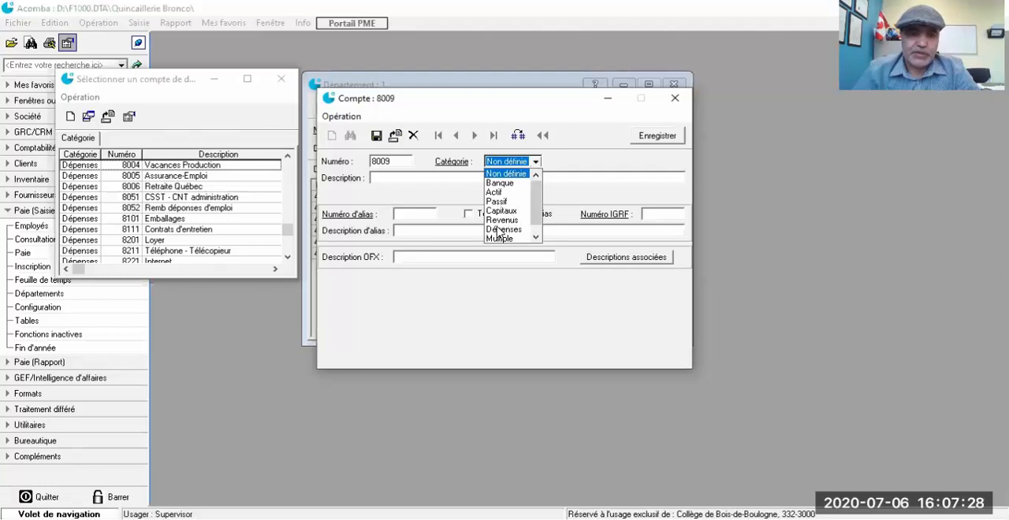
{"action": "left_click", "coordinate": [501, 229]}
{"action": "type", "text": "FSS"}
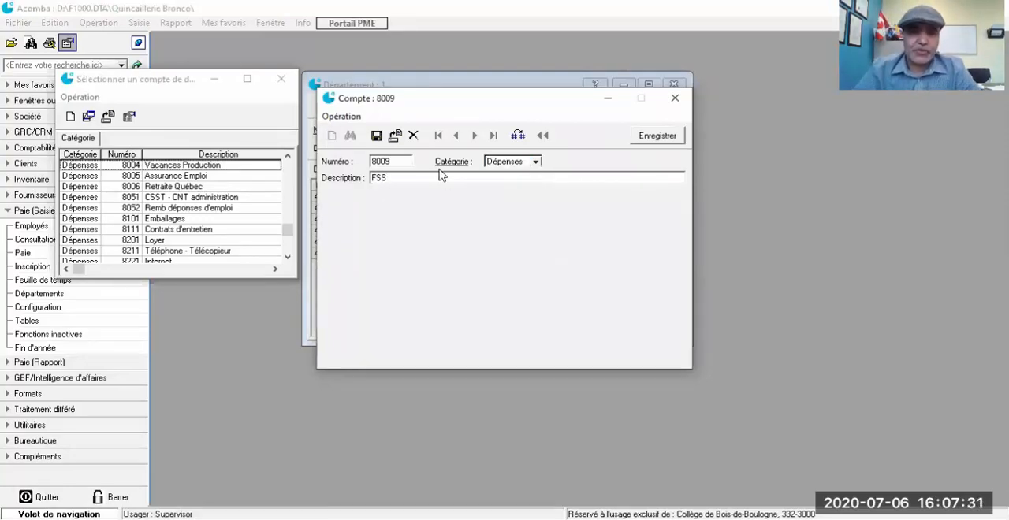
{"action": "left_click", "coordinate": [652, 139]}
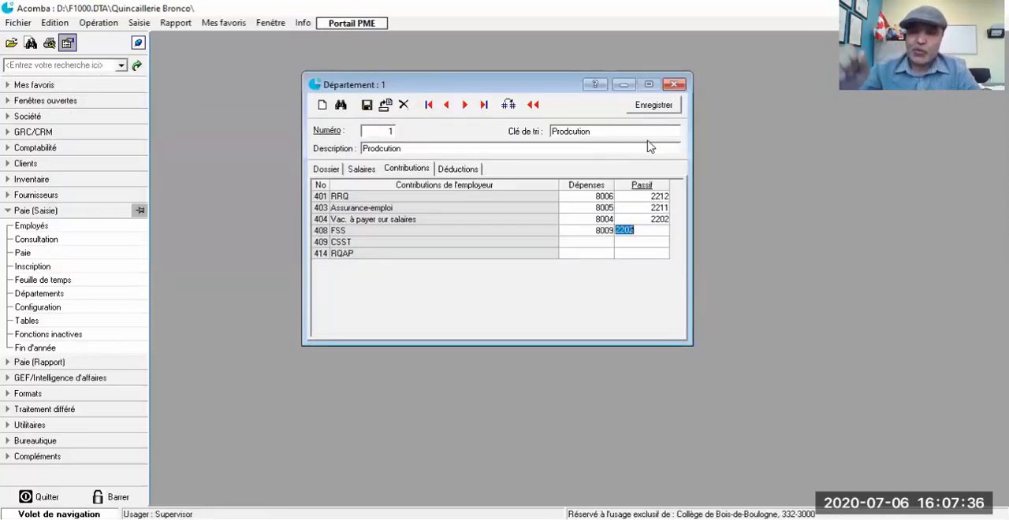
{"action": "type", "text": "22"}
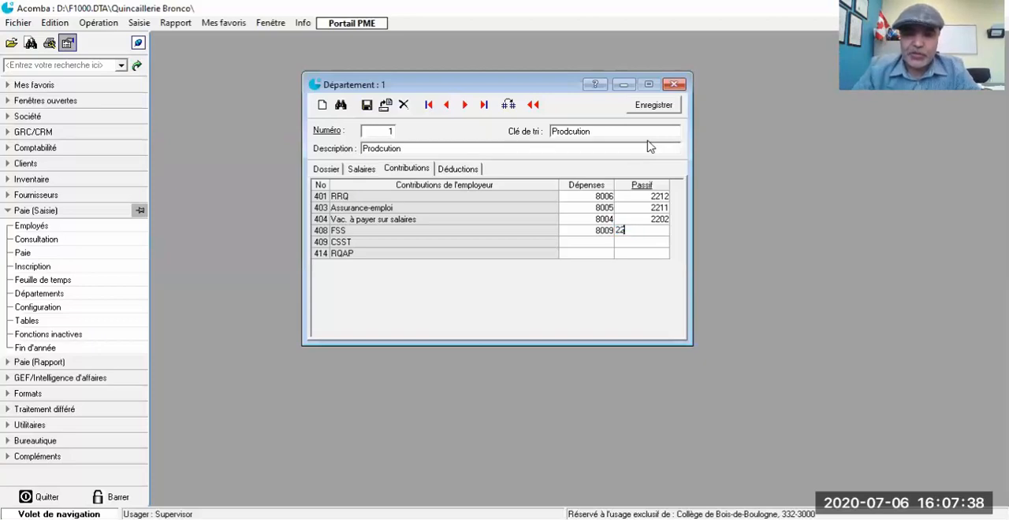
{"action": "type", "text": "12"}
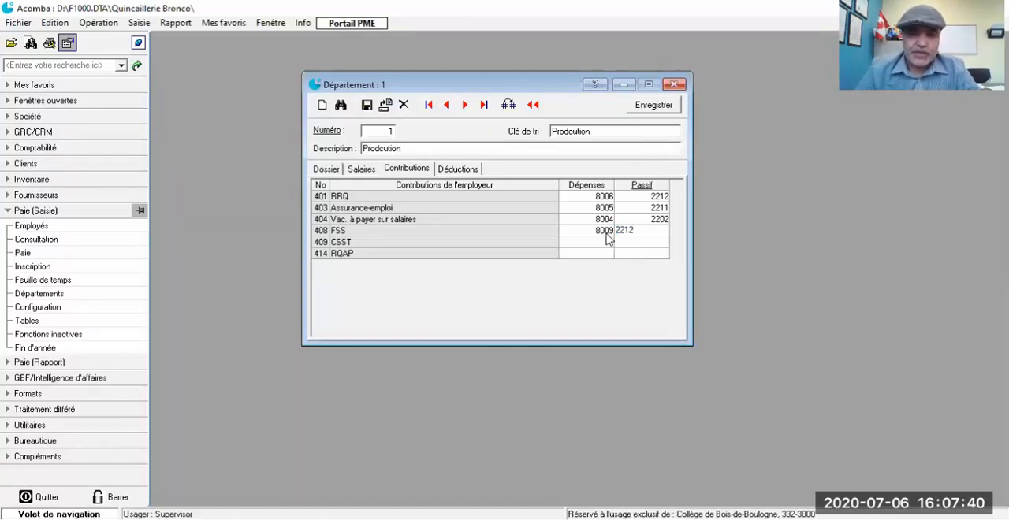
Step: Assign expense account 8051, CSST - CNT administration, to the CSST contribution, with 2212 as its liability account
{"action": "left_click", "coordinate": [589, 245]}
{"action": "double_click", "coordinate": [589, 245]}
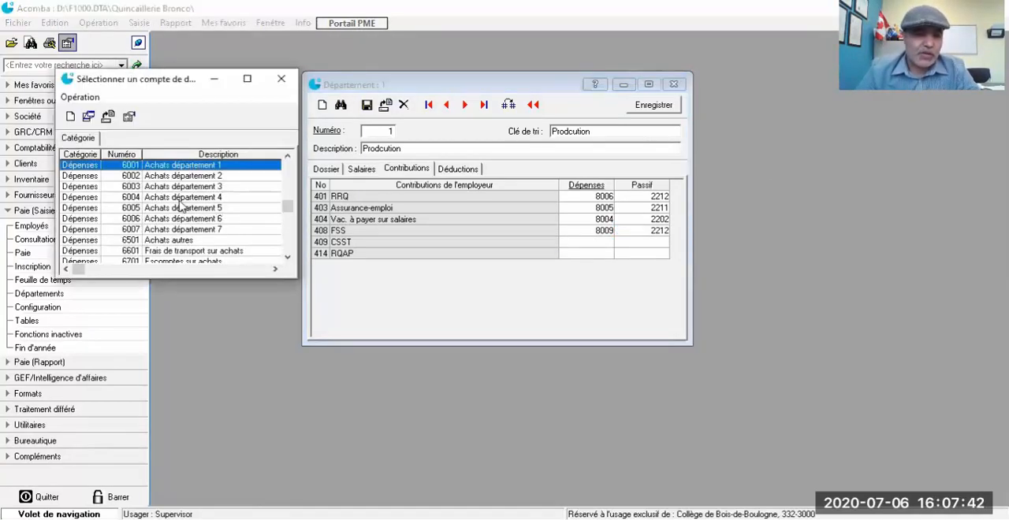
{"action": "scroll", "coordinate": [178, 207], "scroll_direction": "down", "scroll_amount": 3}
{"action": "scroll", "coordinate": [178, 206], "scroll_direction": "down", "scroll_amount": 8}
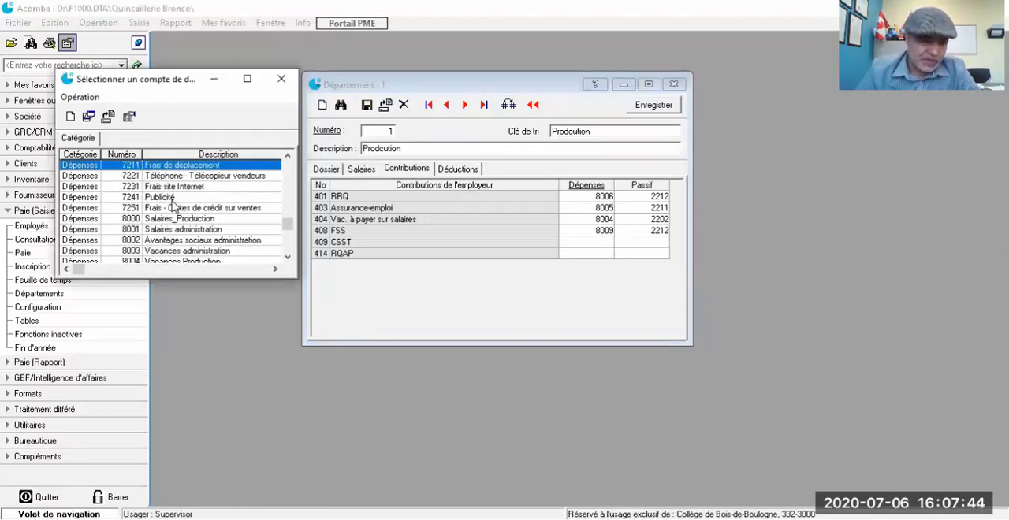
{"action": "left_click", "coordinate": [168, 226]}
{"action": "scroll", "coordinate": [168, 228], "scroll_direction": "down", "scroll_amount": 2}
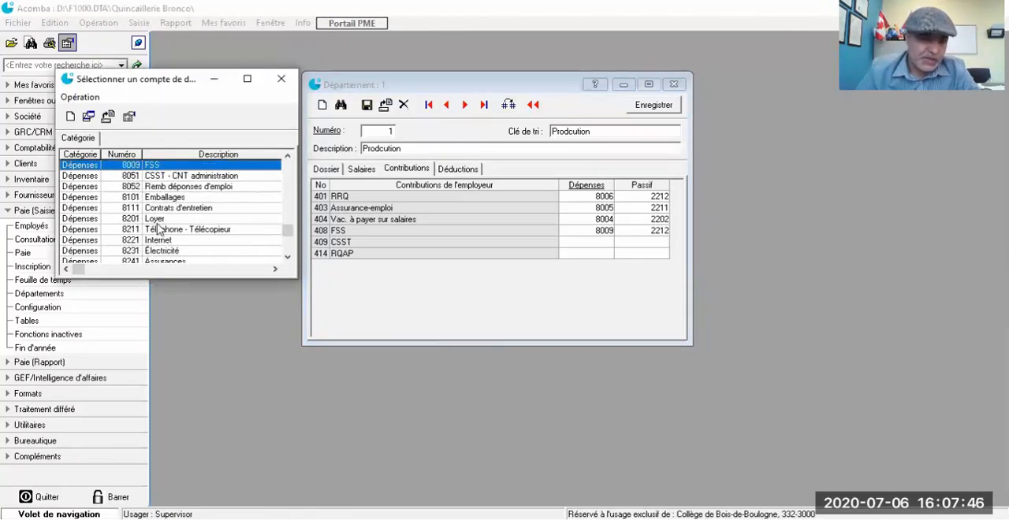
{"action": "scroll", "coordinate": [168, 228], "scroll_direction": "up", "scroll_amount": 1}
{"action": "double_click", "coordinate": [157, 209]}
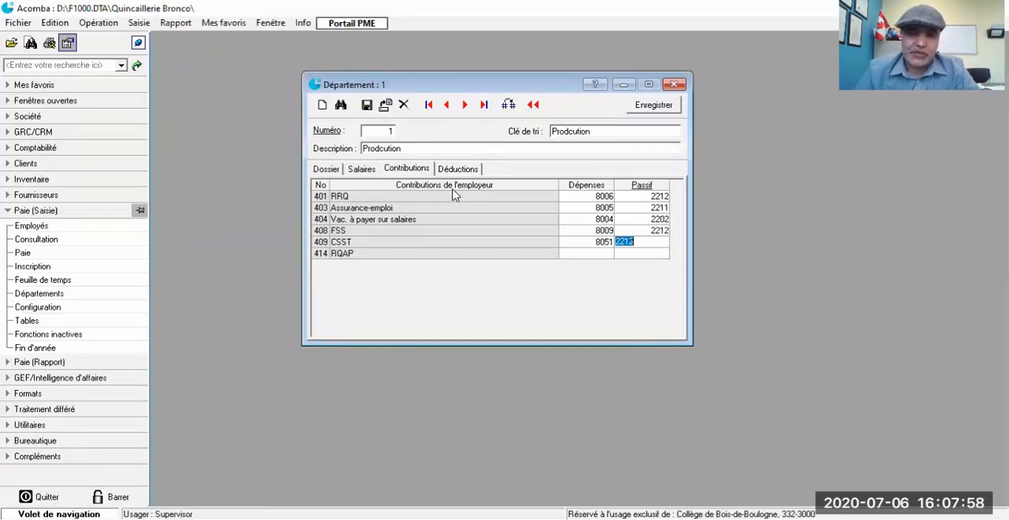
Step: Create Dépenses account 8007, "RQAP", as the RQAP contribution's expense account, with 2212 as its liability account
{"action": "left_click", "coordinate": [588, 254]}
{"action": "double_click", "coordinate": [590, 257]}
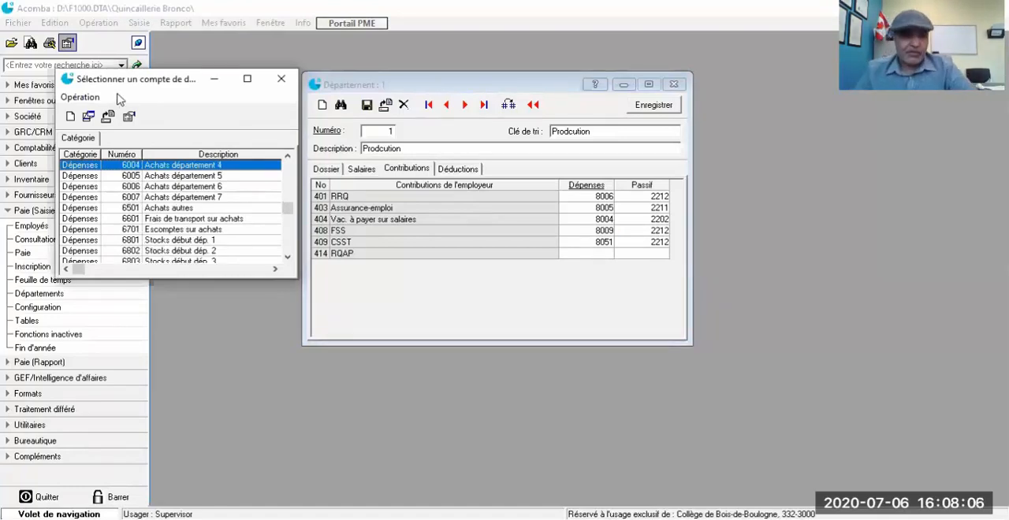
{"action": "left_click", "coordinate": [71, 117]}
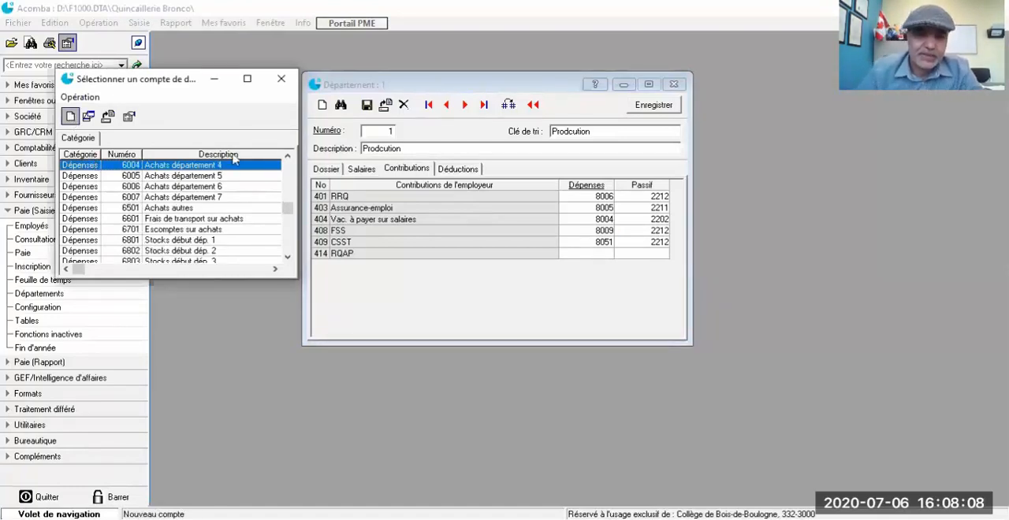
{"action": "type", "text": "8007"}
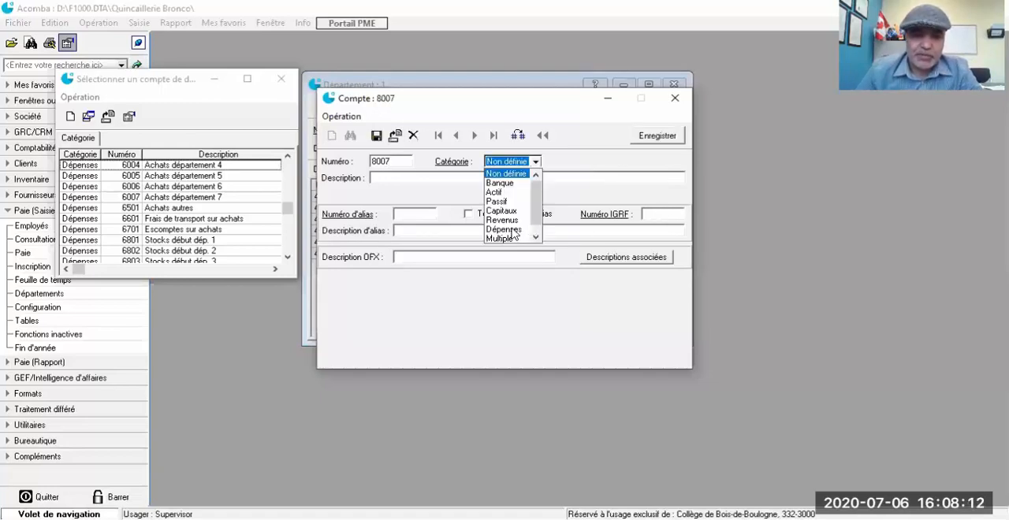
{"action": "left_click", "coordinate": [513, 230]}
{"action": "left_click", "coordinate": [550, 177]}
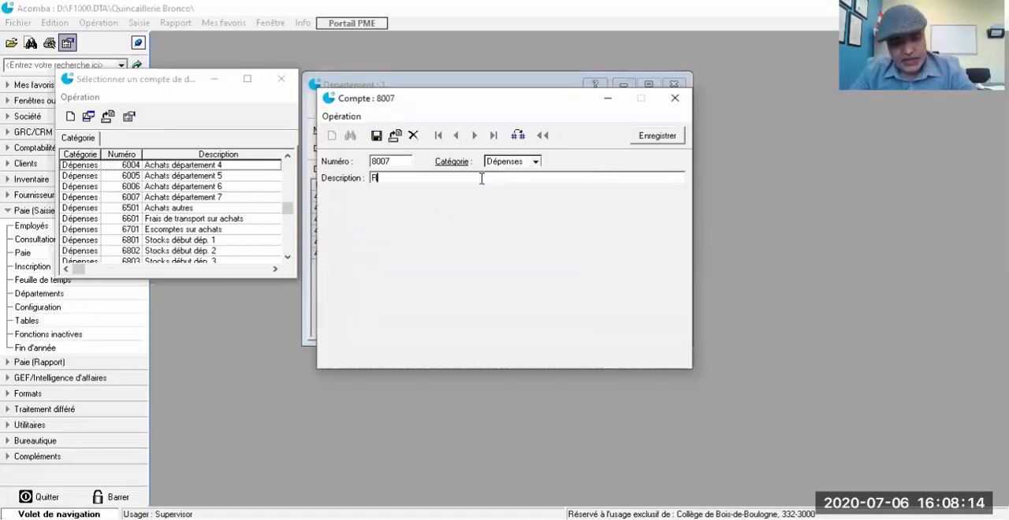
{"action": "type", "text": "RQA"}
{"action": "type", "text": "F"}
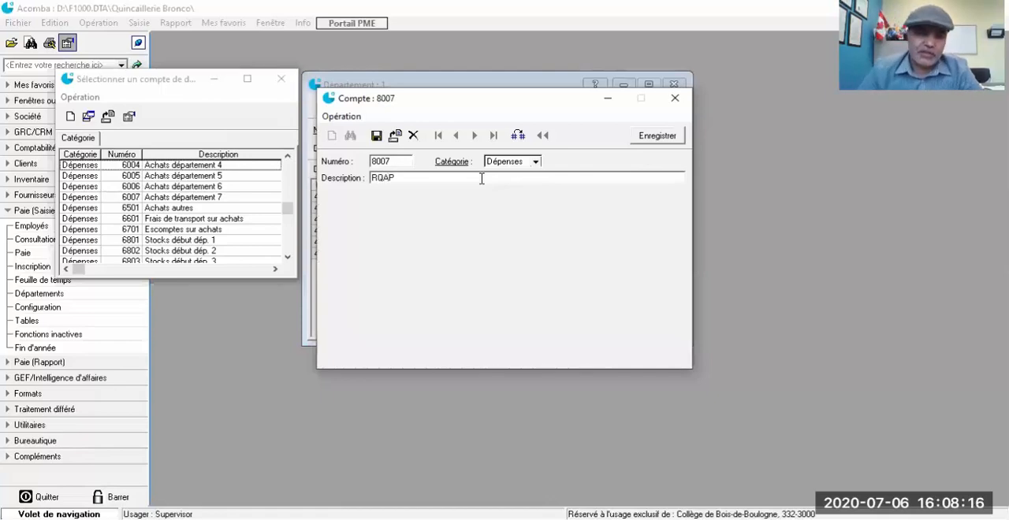
{"action": "left_click", "coordinate": [657, 138]}
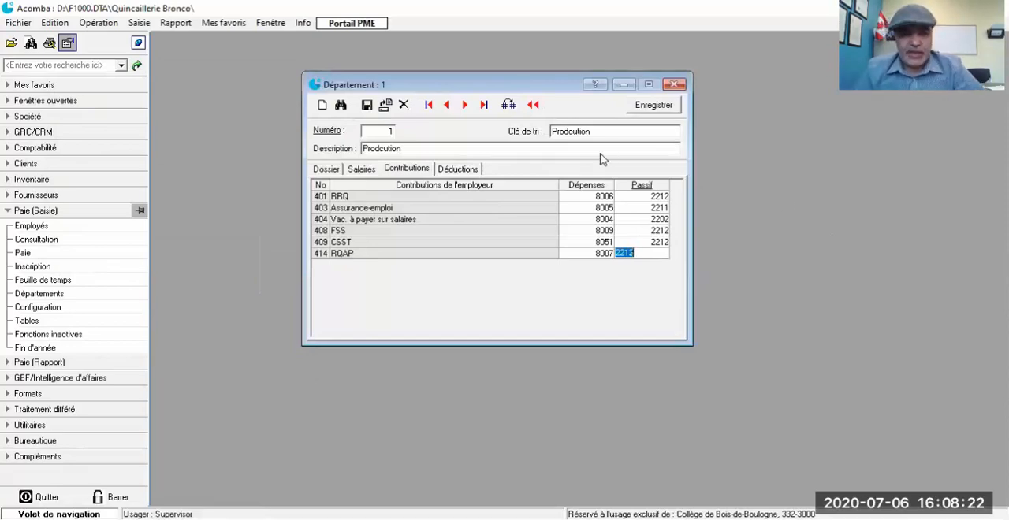
Step: In department 1's source deductions, assign liability account 2211, D.A.S. fédérales à payer, to Impôt fédéral
{"action": "left_click", "coordinate": [430, 170]}
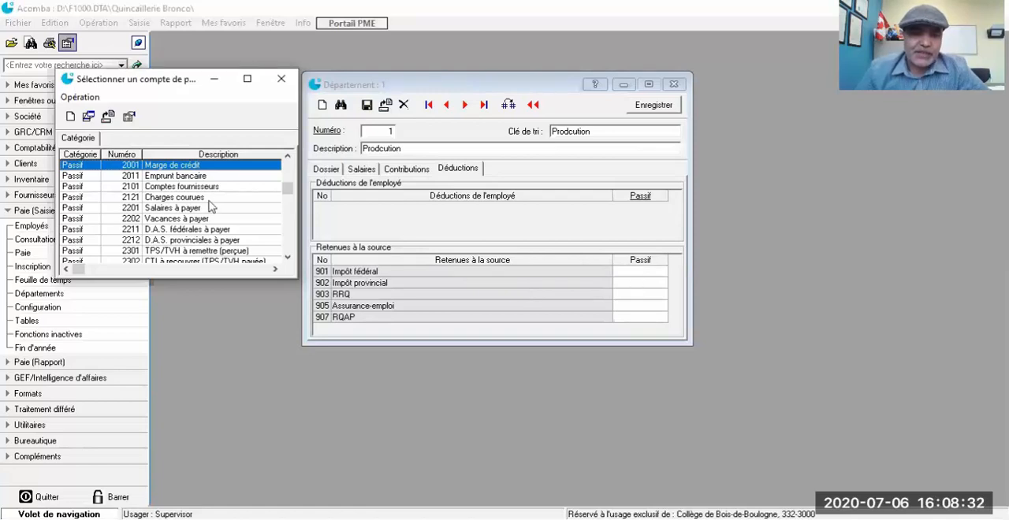
{"action": "scroll", "coordinate": [199, 206], "scroll_direction": "down", "scroll_amount": 2}
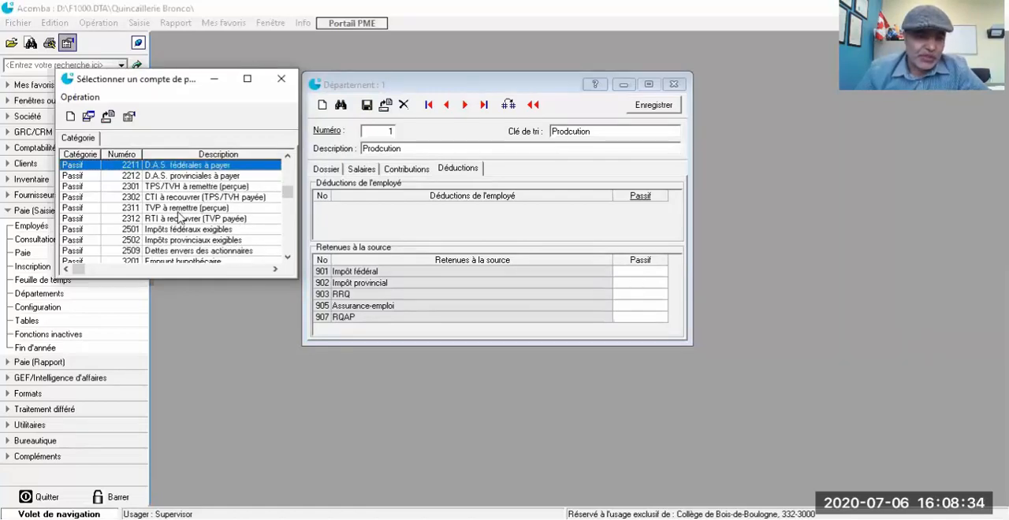
{"action": "scroll", "coordinate": [180, 209], "scroll_direction": "up", "scroll_amount": 1}
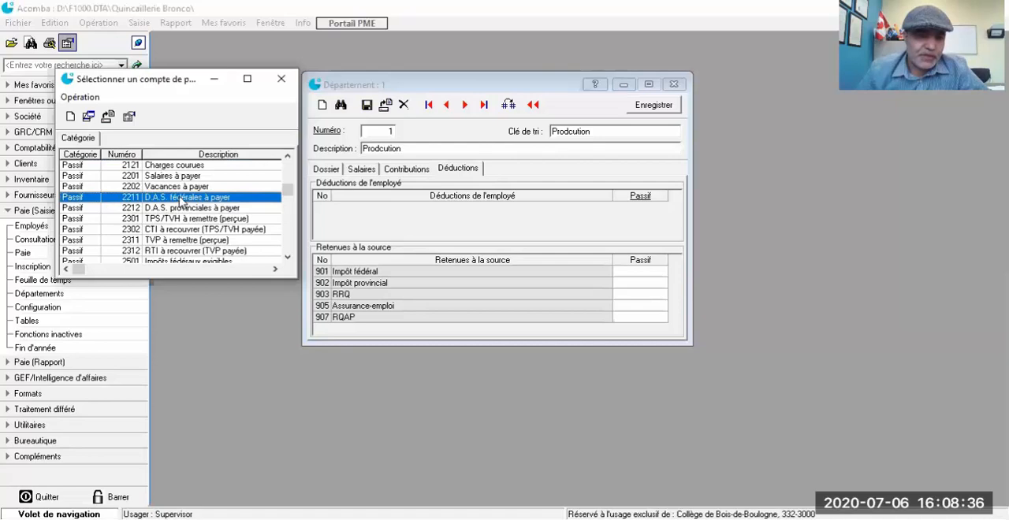
{"action": "double_click", "coordinate": [180, 201]}
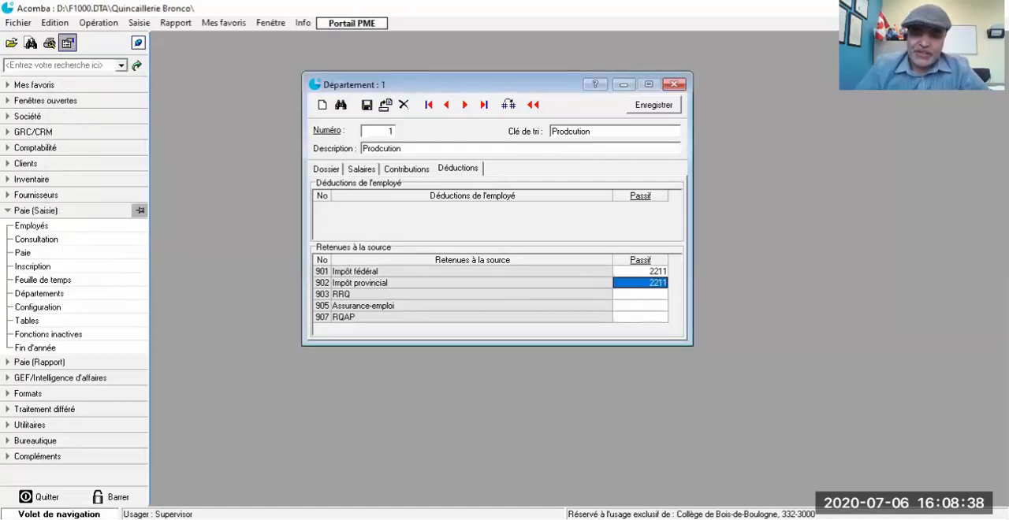
Step: Set the liability account to 2212 for both the Impôt provincial and RRQ source deductions
{"action": "type", "text": "2212"}
{"action": "key", "text": "BackSpace"}
{"action": "key", "text": "BackSpace"}
{"action": "key", "text": "BackSpace"}
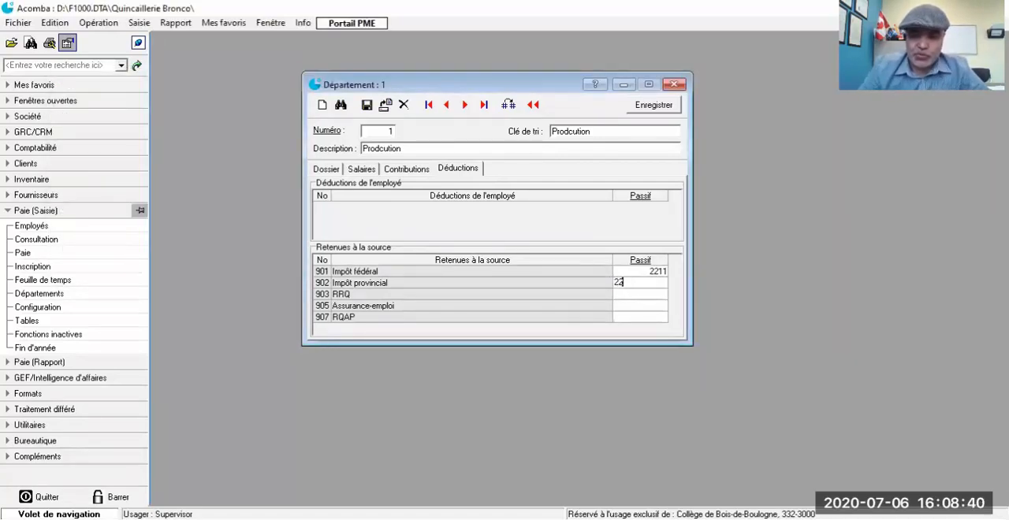
{"action": "type", "text": "212"}
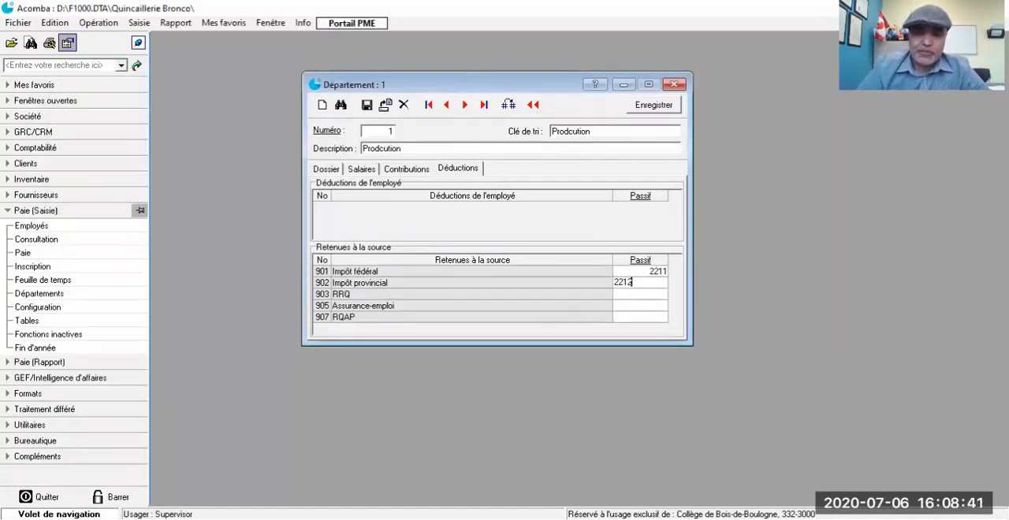
{"action": "left_click", "coordinate": [639, 295]}
{"action": "left_click", "coordinate": [639, 296]}
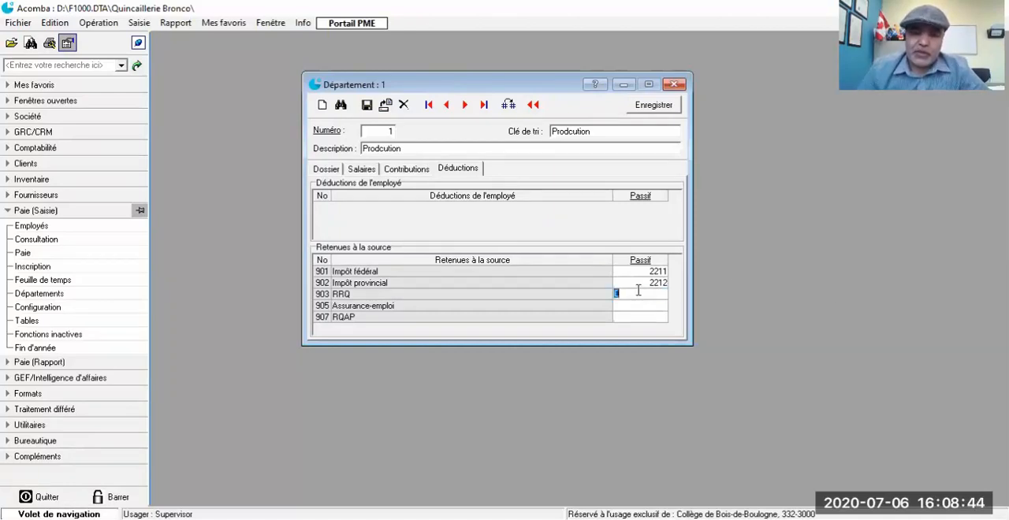
{"action": "type", "text": "2212"}
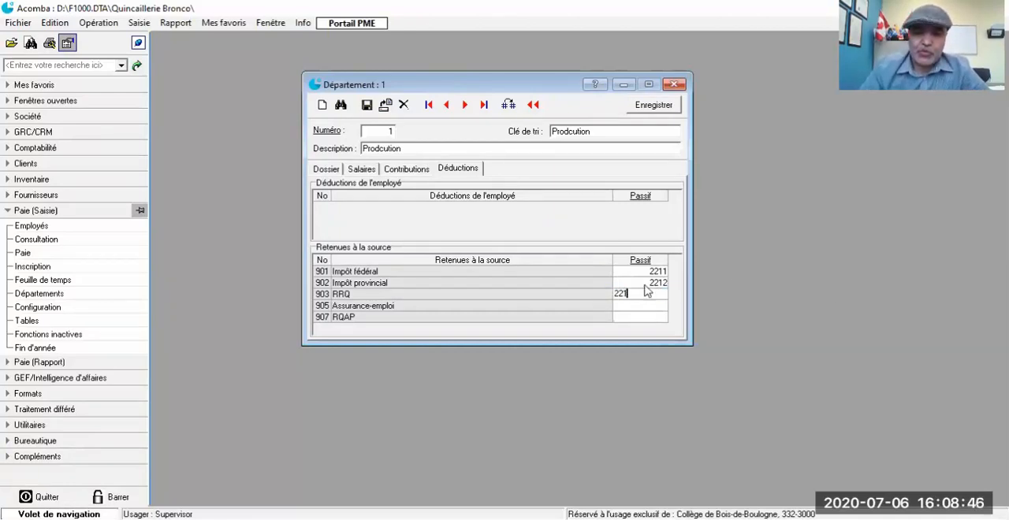
Step: Assign liability account 2211, D.A.S. fédérales à payer, to the Assurance-emploi source deduction and 2212 to RQAP
{"action": "left_click", "coordinate": [653, 308]}
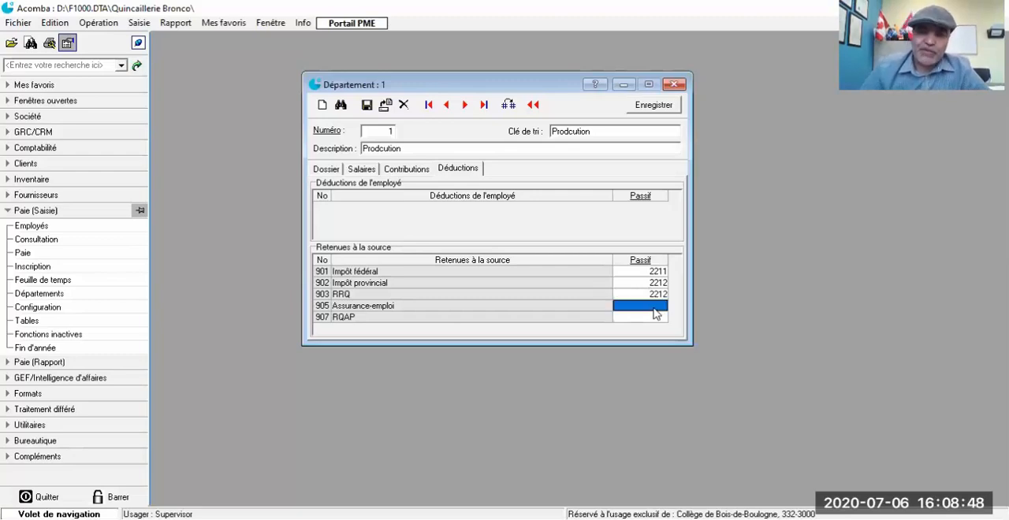
{"action": "double_click", "coordinate": [657, 314]}
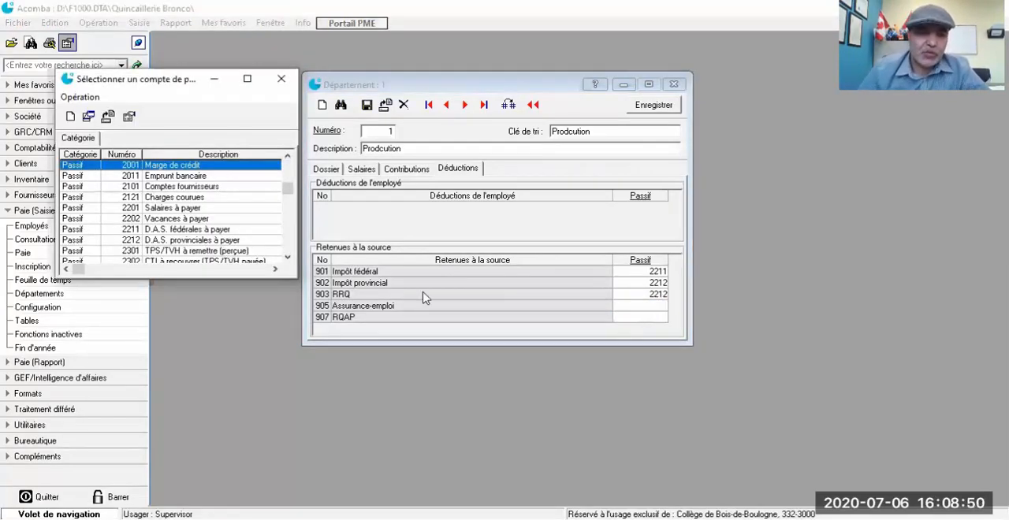
{"action": "double_click", "coordinate": [169, 230]}
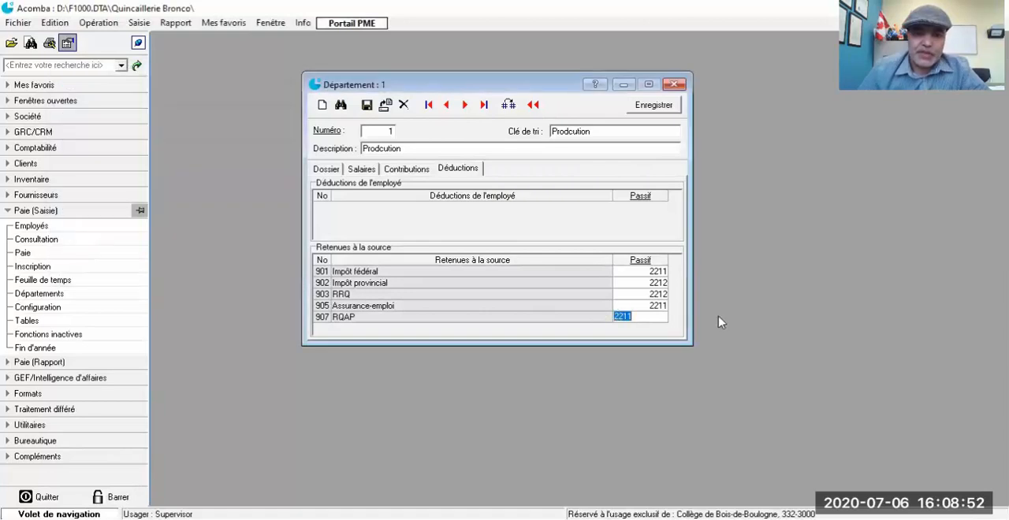
{"action": "type", "text": "2212"}
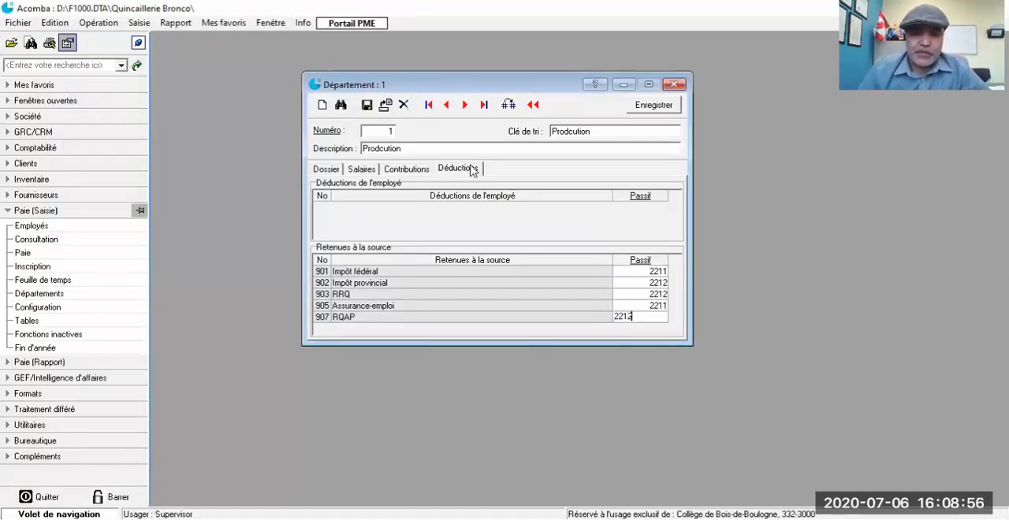
Step: Save department 1's account assignments and close the department record
{"action": "left_click", "coordinate": [645, 106]}
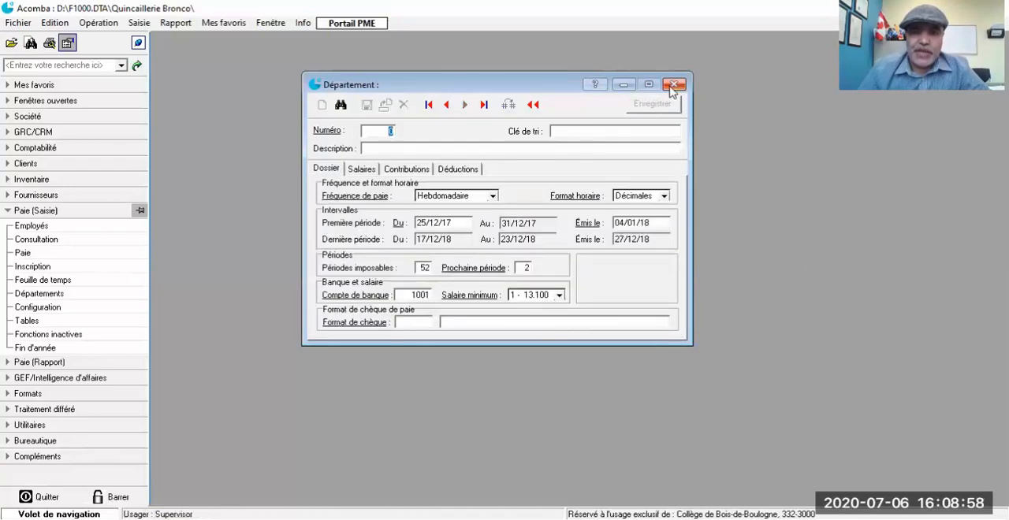
{"action": "left_click", "coordinate": [674, 84]}
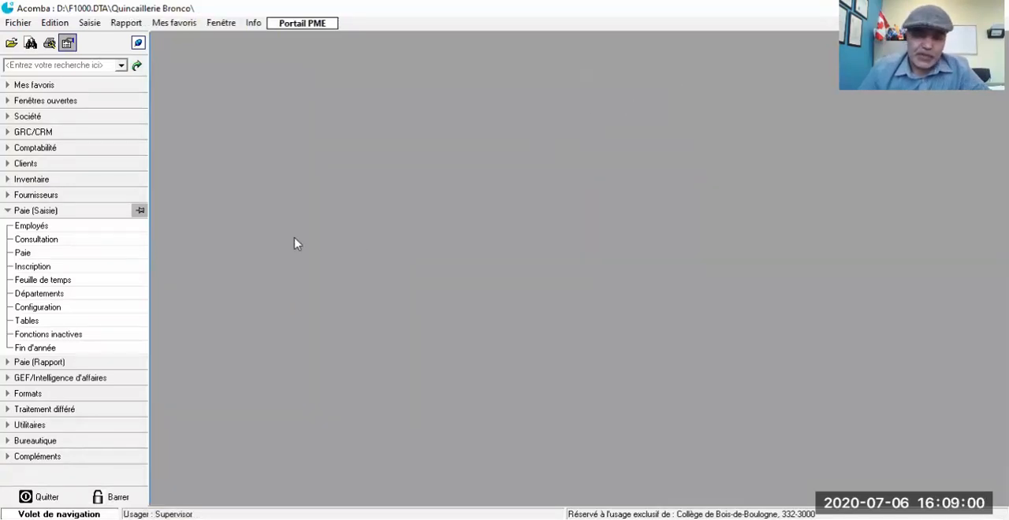
{"action": "left_click", "coordinate": [16, 258]}
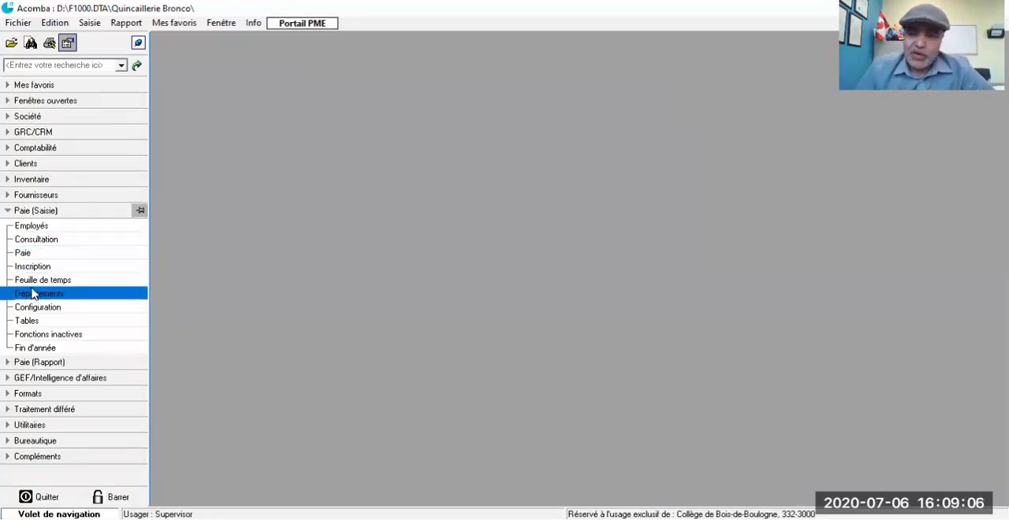
Step: Start a new employee record from the payroll employee list and enter the employee's number
{"action": "left_click", "coordinate": [37, 229]}
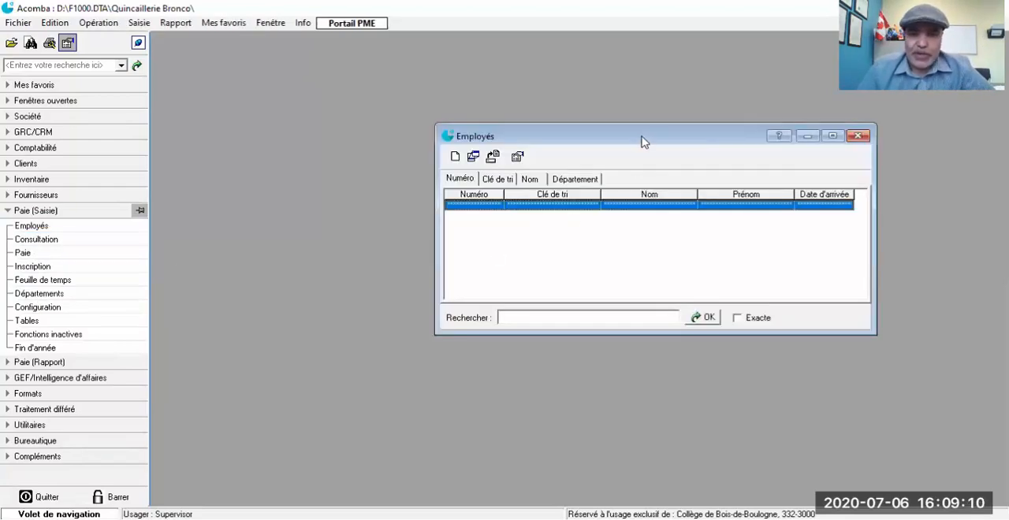
{"action": "left_click_drag", "start_coordinate": [640, 139], "coordinate": [455, 78]}
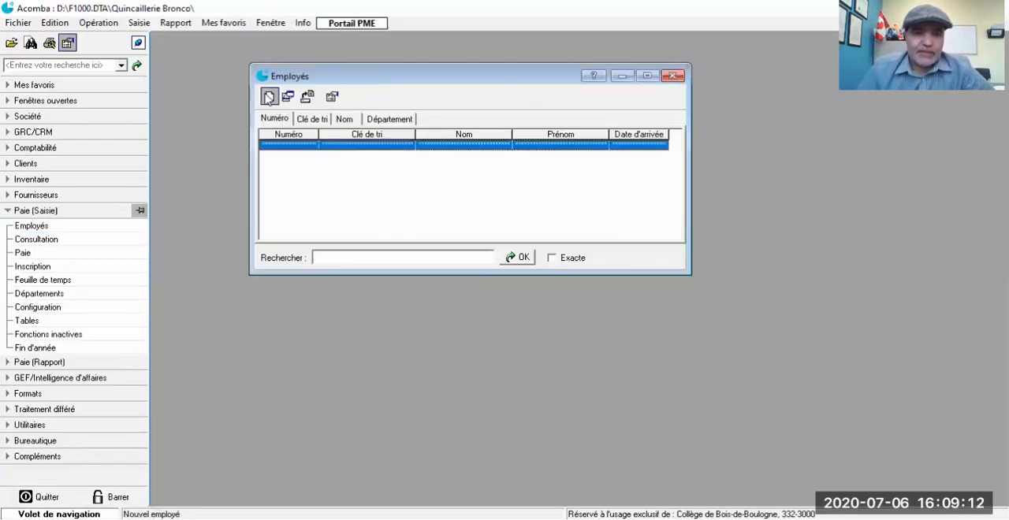
{"action": "left_click", "coordinate": [269, 97]}
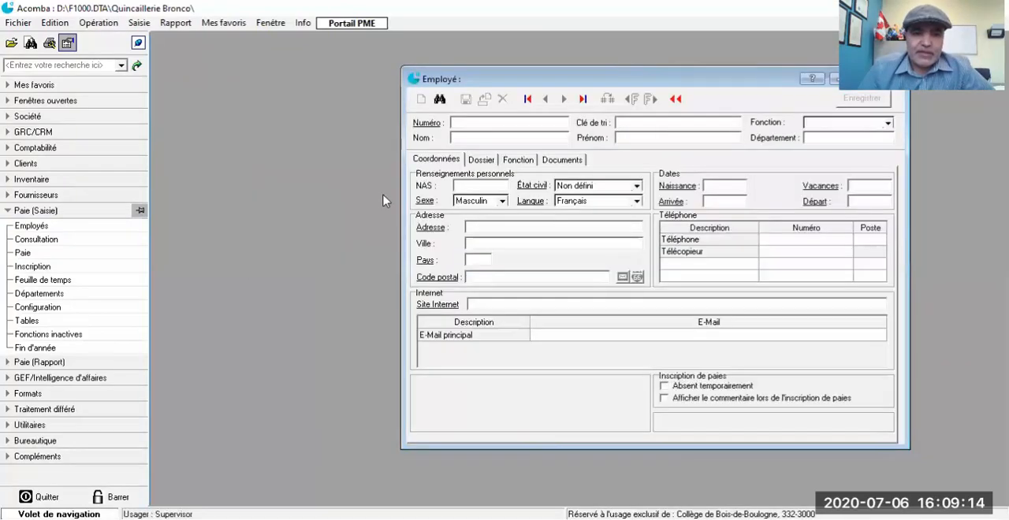
{"action": "left_click_drag", "start_coordinate": [660, 79], "coordinate": [518, 63]}
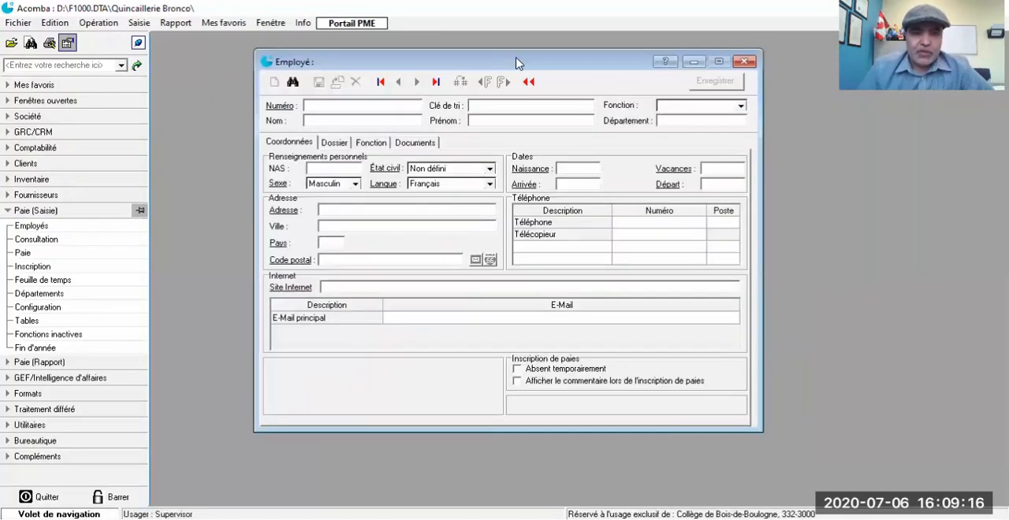
{"action": "type", "text": "20"}
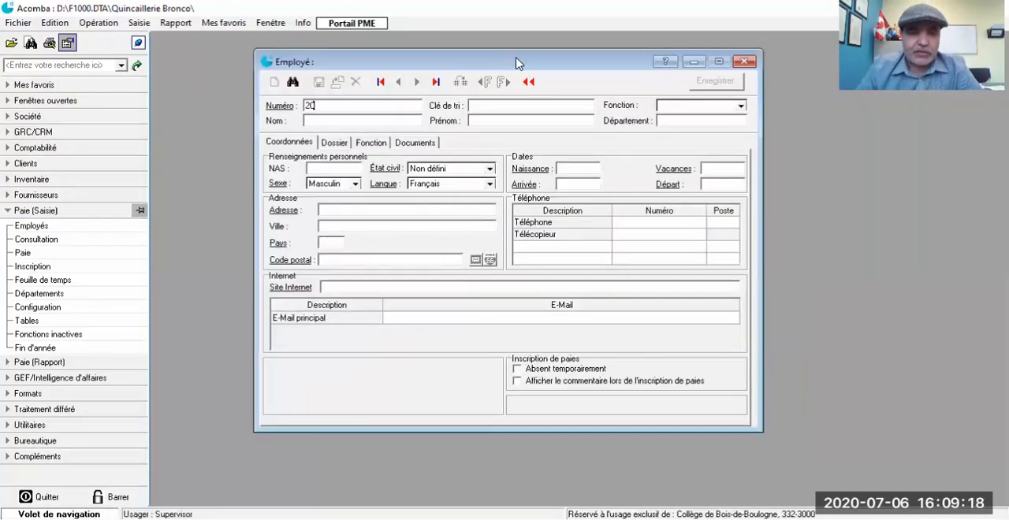
{"action": "type", "text": "180101"}
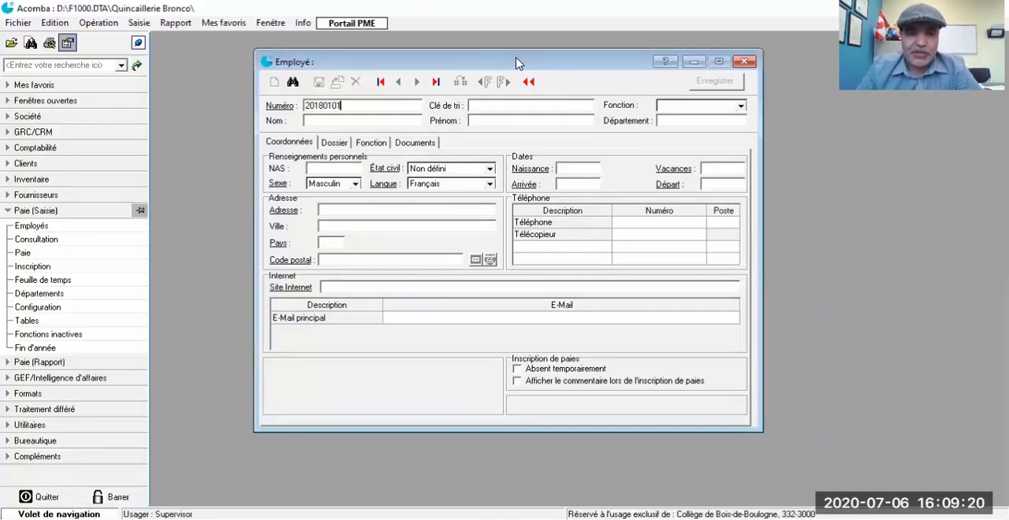
{"action": "key", "text": "Tab"}
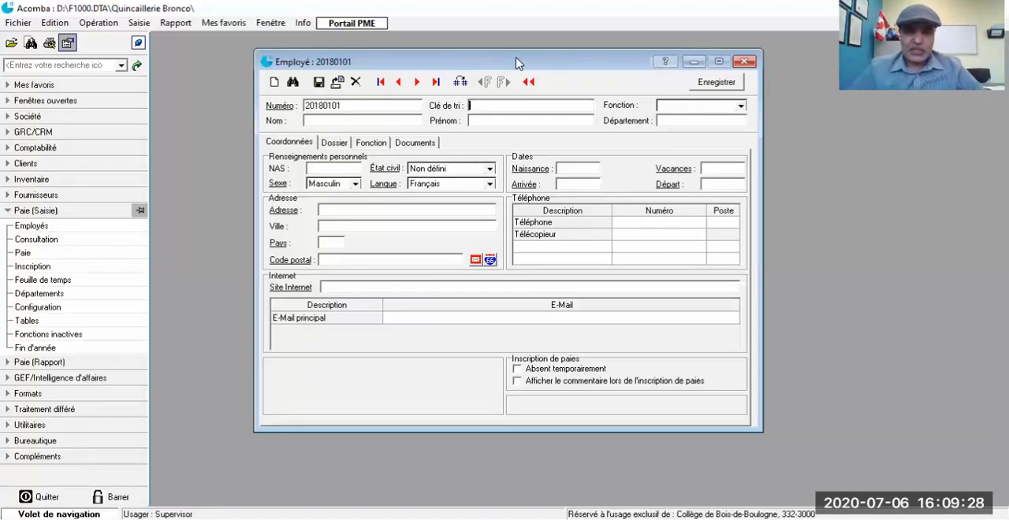
Step: Enter the employee's last name as both the sort key and the last name, and fill in the first name
{"action": "type", "text": "Sc"}
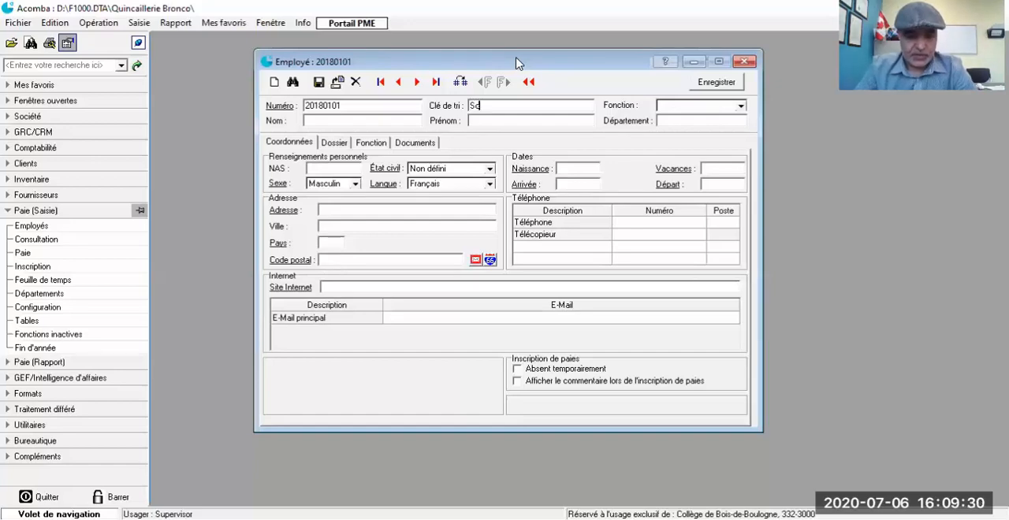
{"action": "type", "text": "hreider"}
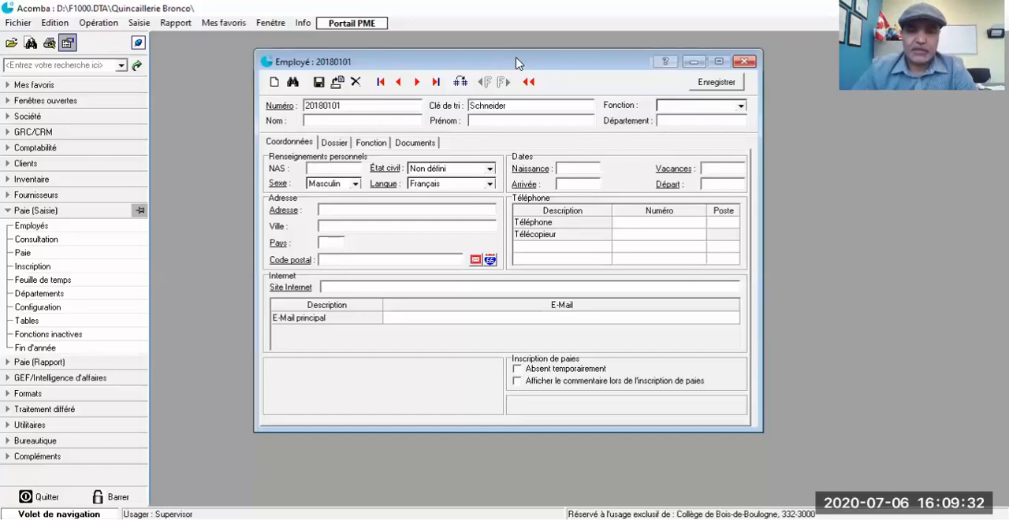
{"action": "key", "text": "Tab"}
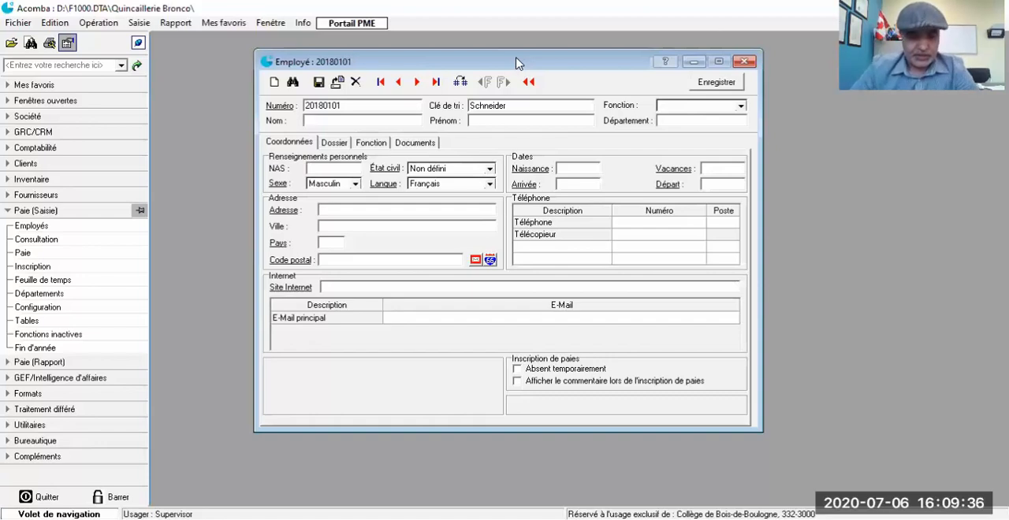
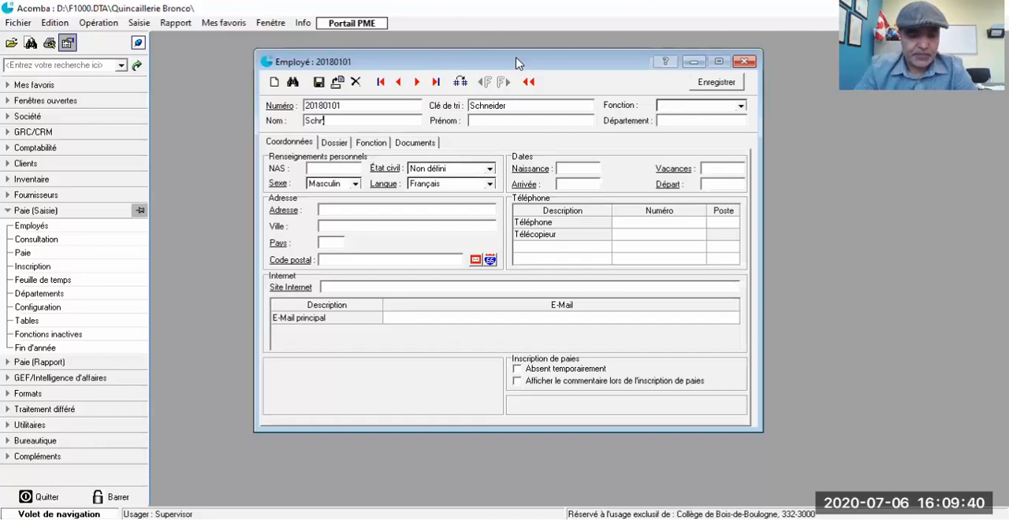
{"action": "key", "text": "Tab"}
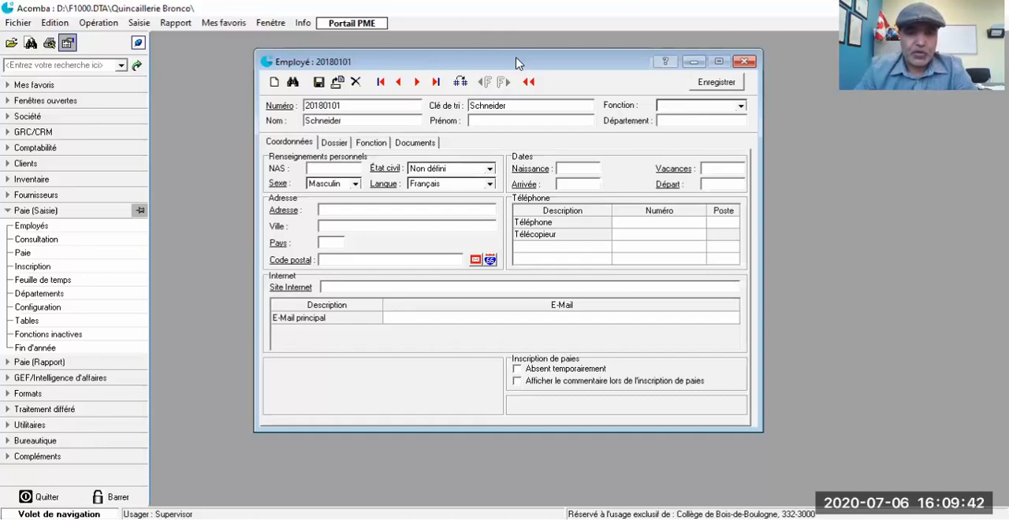
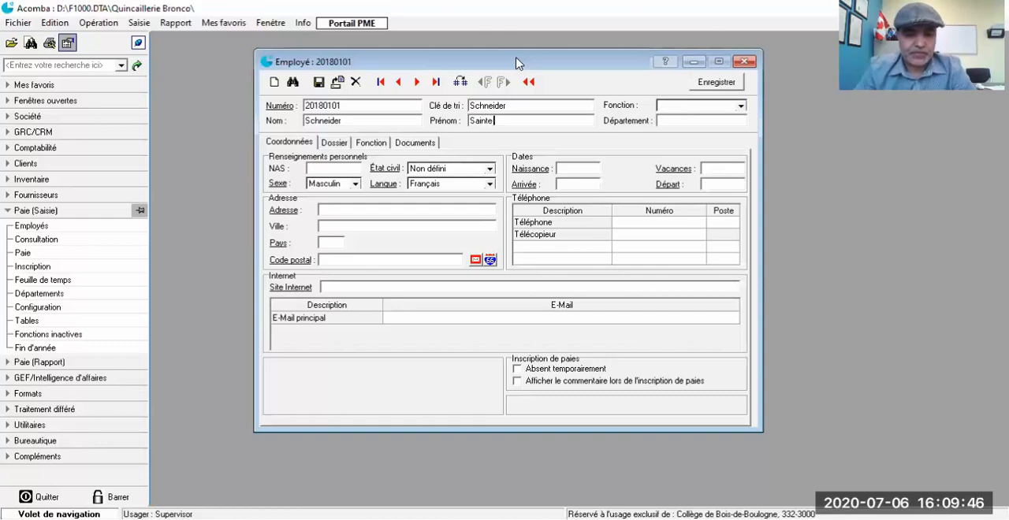
{"action": "key", "text": "Tab"}
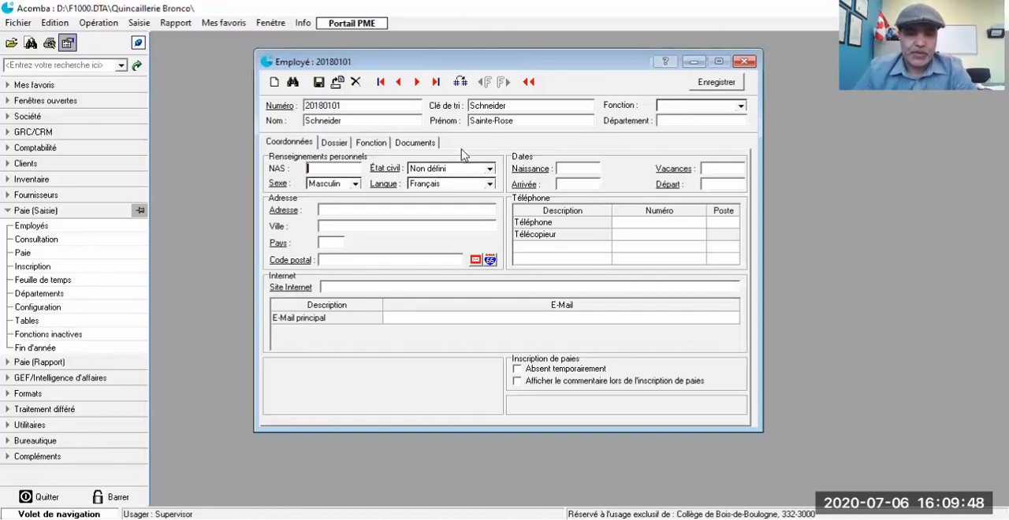
Step: Enter the employee's social insurance number (NAS), set the sex to Féminin and the marital status to Célibataire
{"action": "type", "text": "999"}
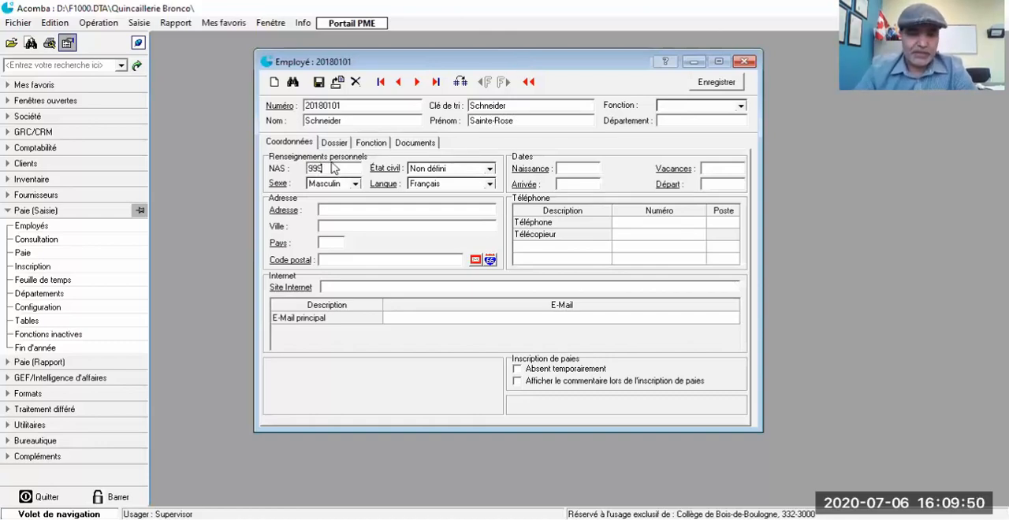
{"action": "type", "text": "999988"}
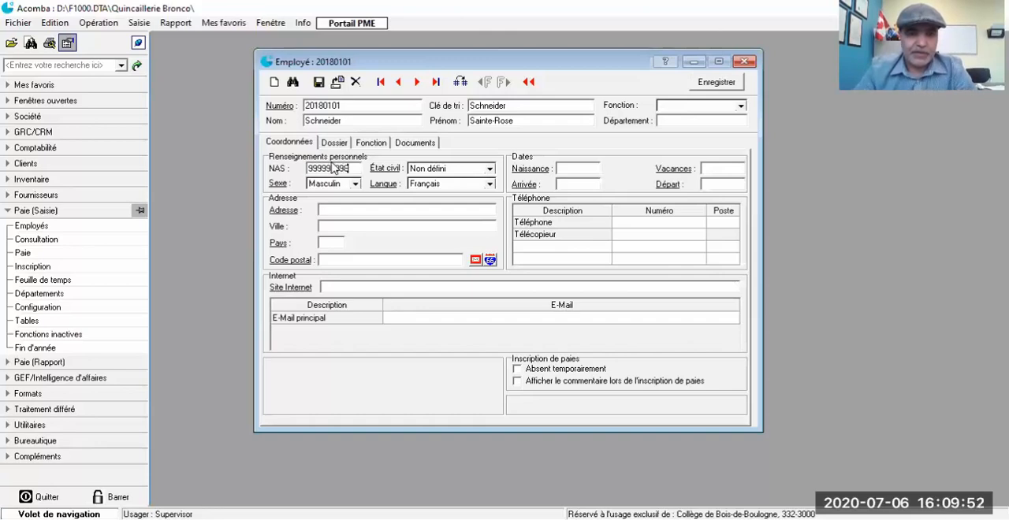
{"action": "key", "text": "Tab"}
{"action": "left_click", "coordinate": [355, 185]}
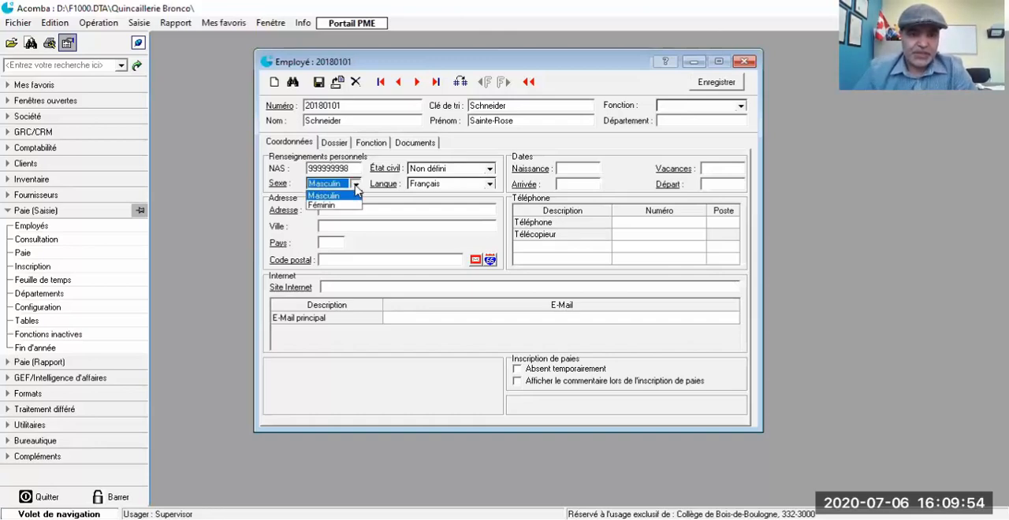
{"action": "left_click", "coordinate": [343, 206]}
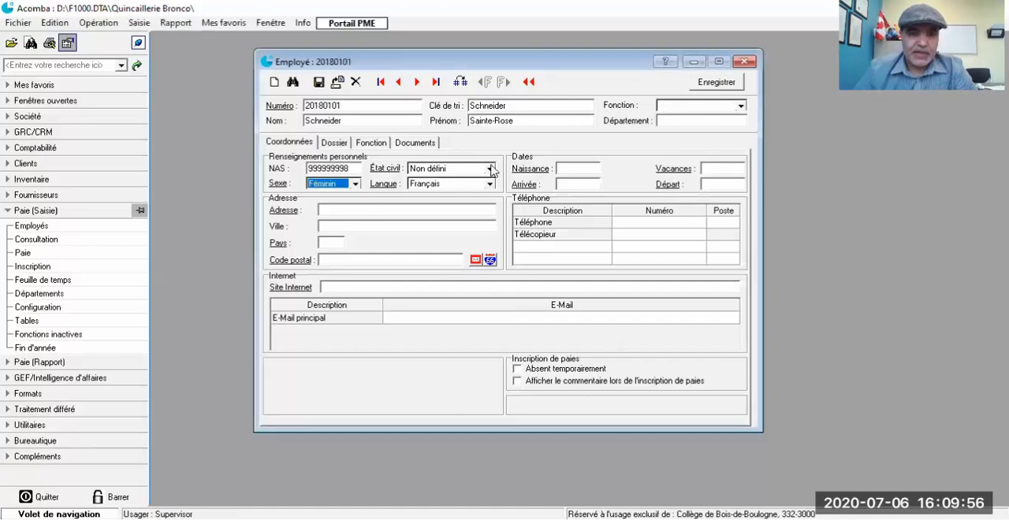
{"action": "left_click", "coordinate": [490, 169]}
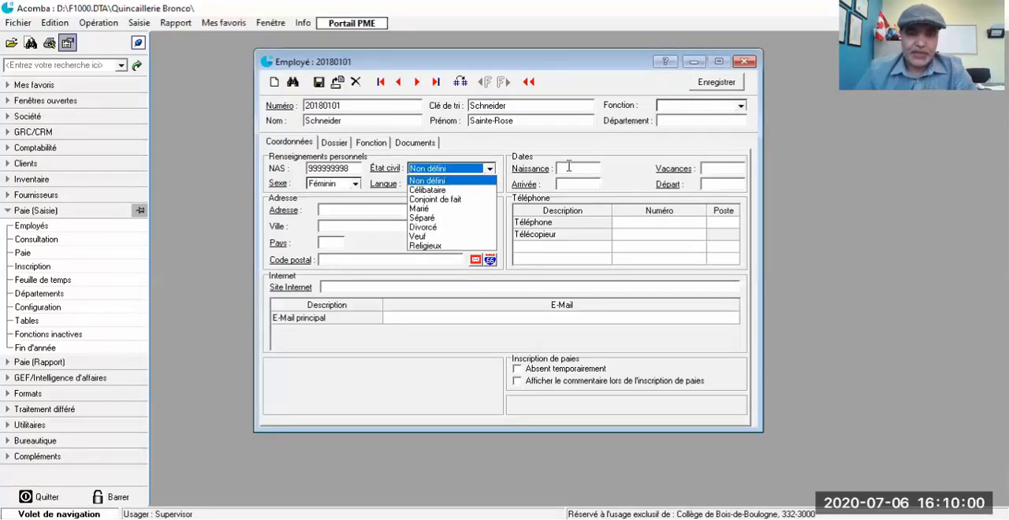
Step: Fill in the employee's date of birth and set the arrival date to 01/01/18
{"action": "left_click", "coordinate": [568, 168]}
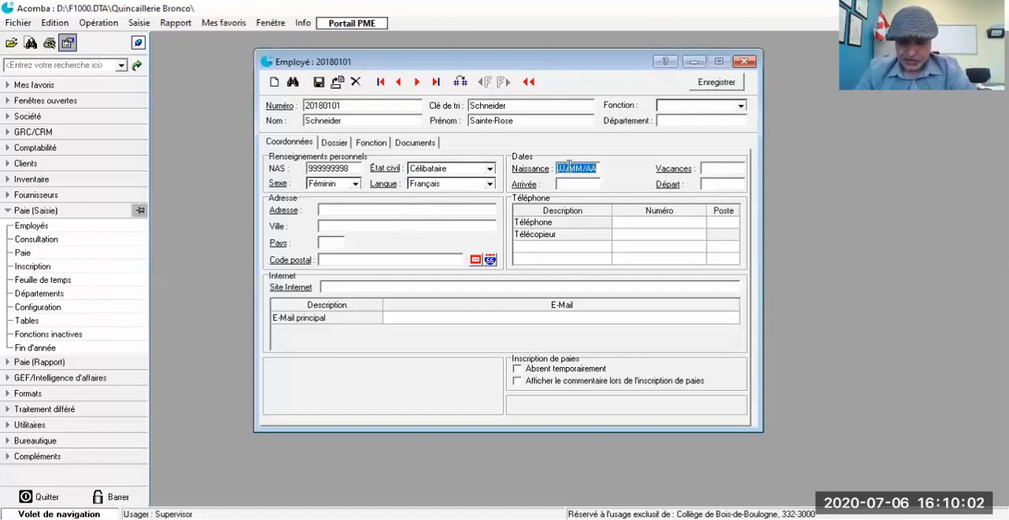
{"action": "type", "text": "09/09/"}
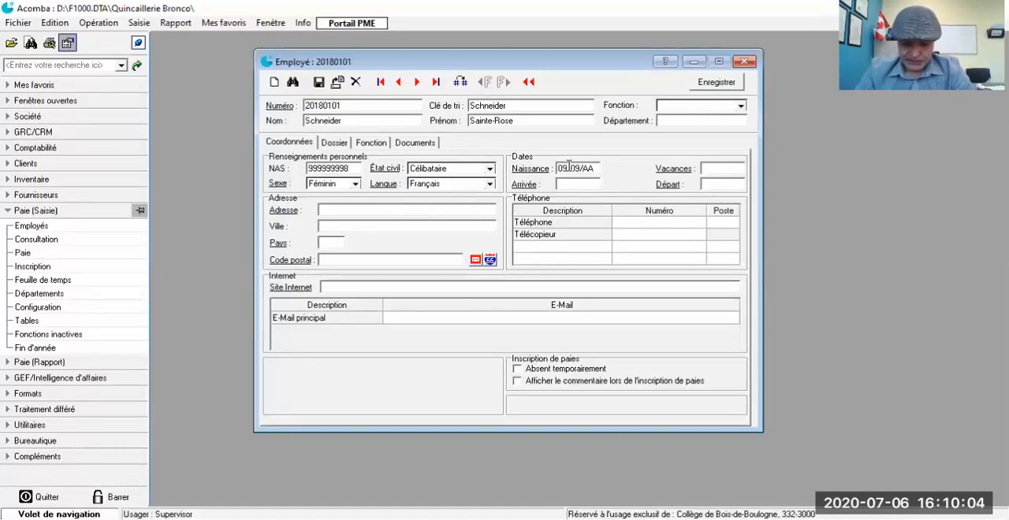
{"action": "type", "text": "5"}
{"action": "key", "text": "Tab"}
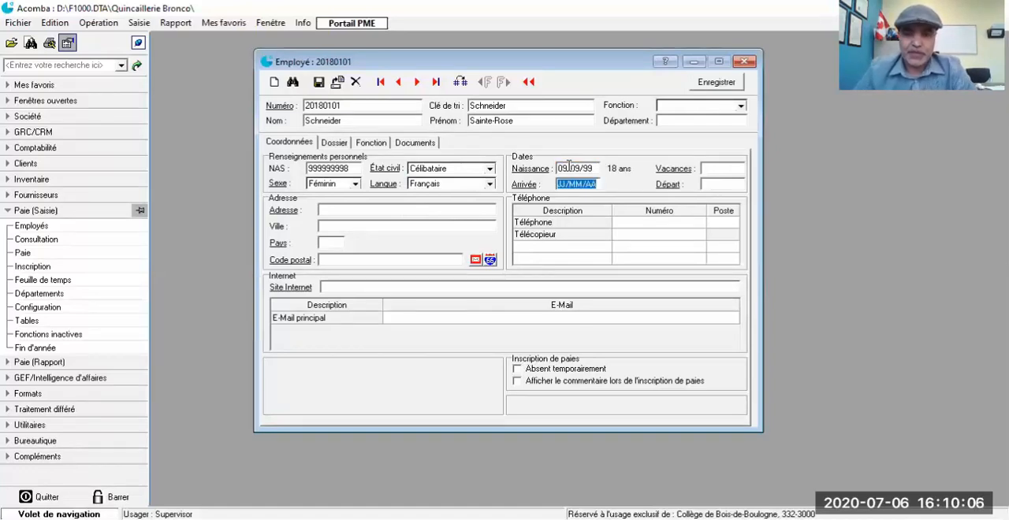
{"action": "type", "text": "01/"}
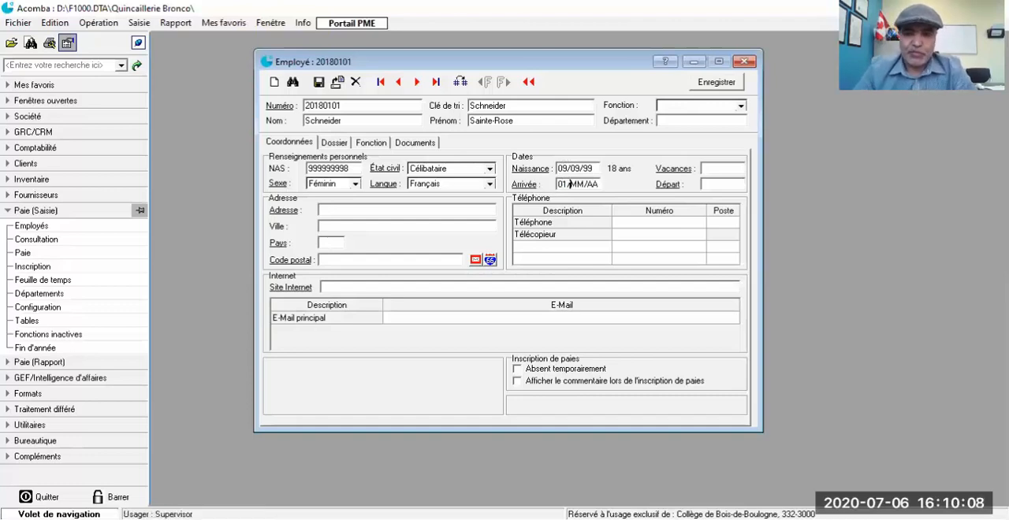
{"action": "type", "text": "01/18"}
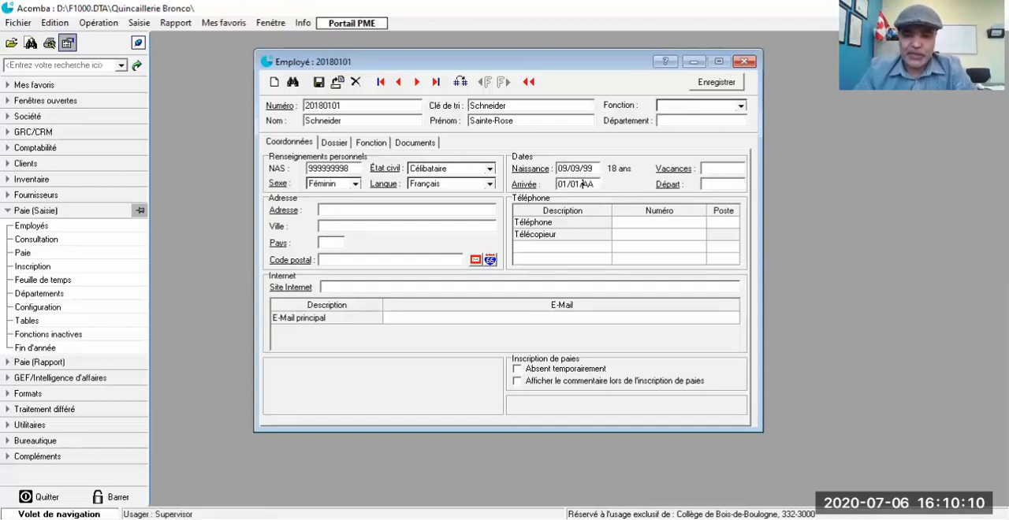
Step: Enter the employee's street address in the Adresse field
{"action": "left_click", "coordinate": [399, 212]}
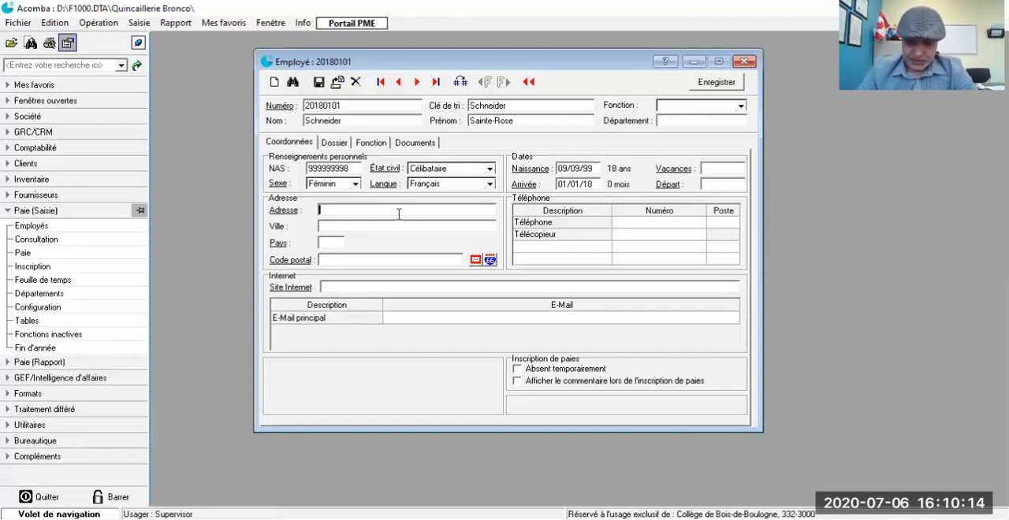
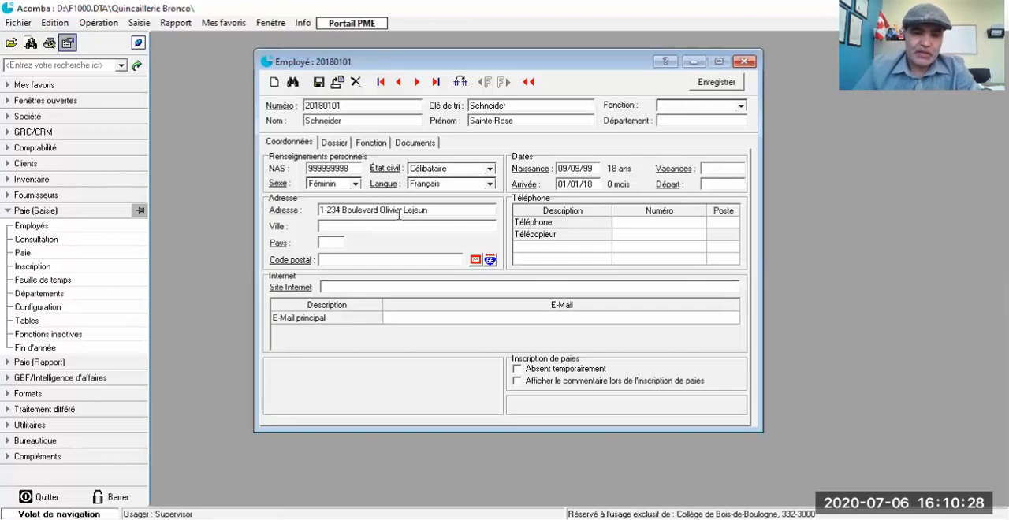
Step: Abbreviate "Boulevard" to "Bvd" in the employee's address and add the missing final letter of the street name
{"action": "left_click", "coordinate": [375, 210]}
{"action": "key", "text": "BackSpace"}
{"action": "key", "text": "BackSpace"}
{"action": "key", "text": "BackSpace"}
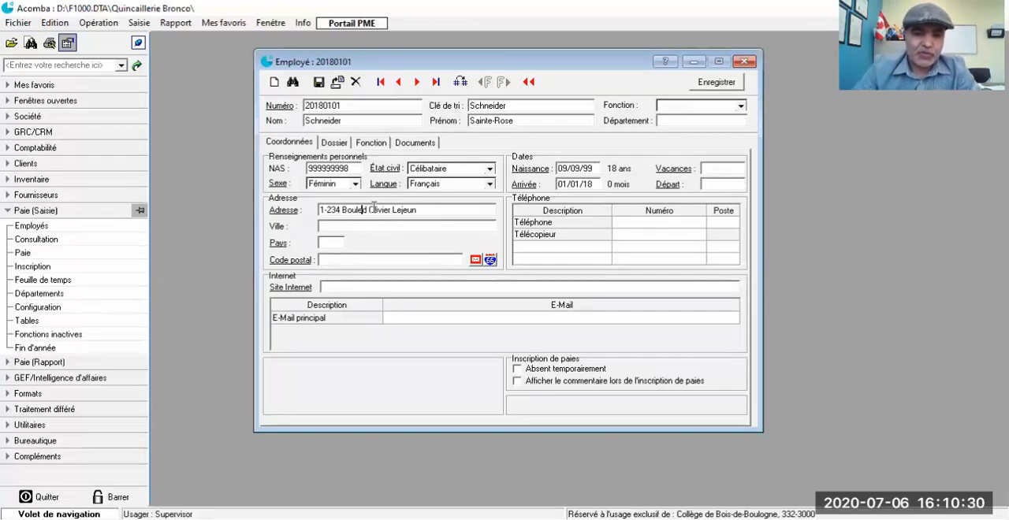
{"action": "key", "text": "BackSpace"}
{"action": "key", "text": "BackSpace"}
{"action": "key", "text": "BackSpace"}
{"action": "key", "text": "BackSpace"}
{"action": "type", "text": "v"}
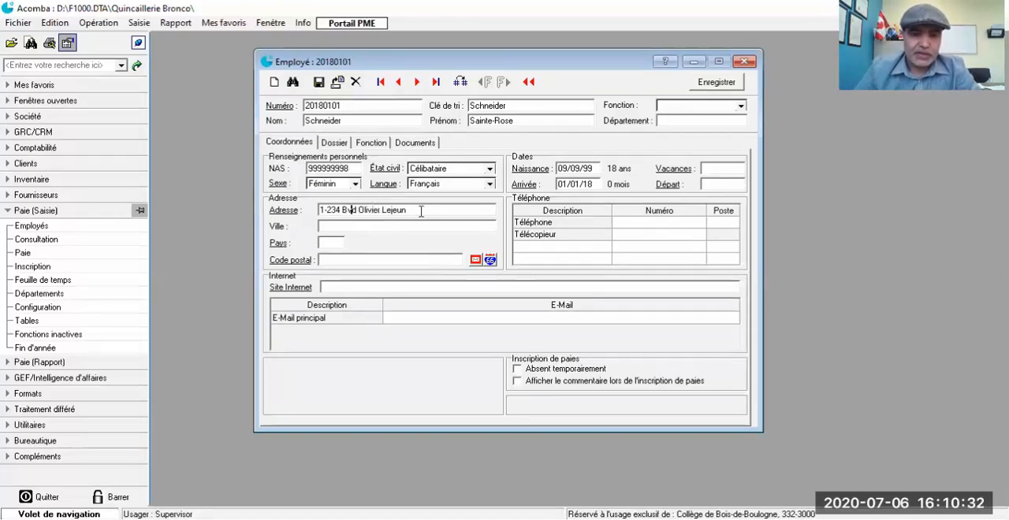
{"action": "left_click", "coordinate": [413, 210]}
{"action": "type", "text": "e"}
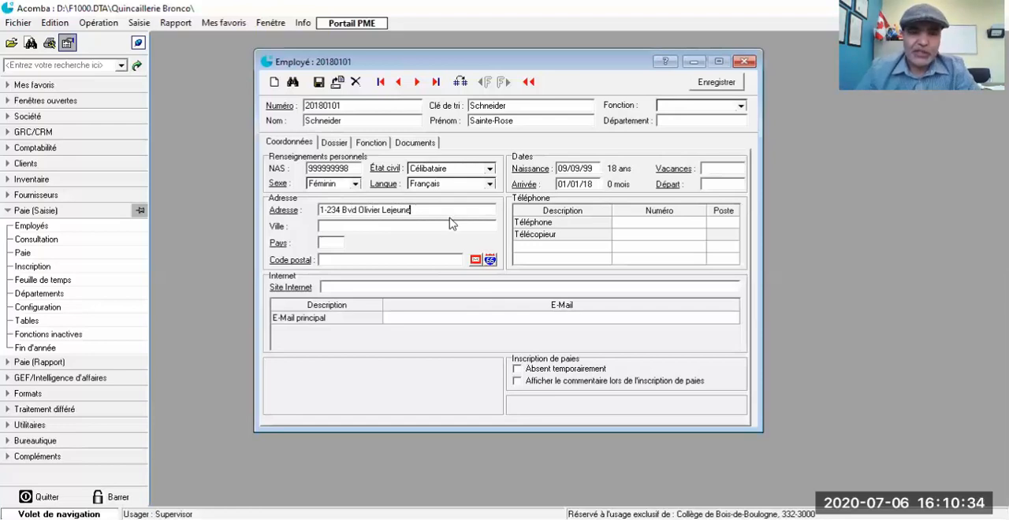
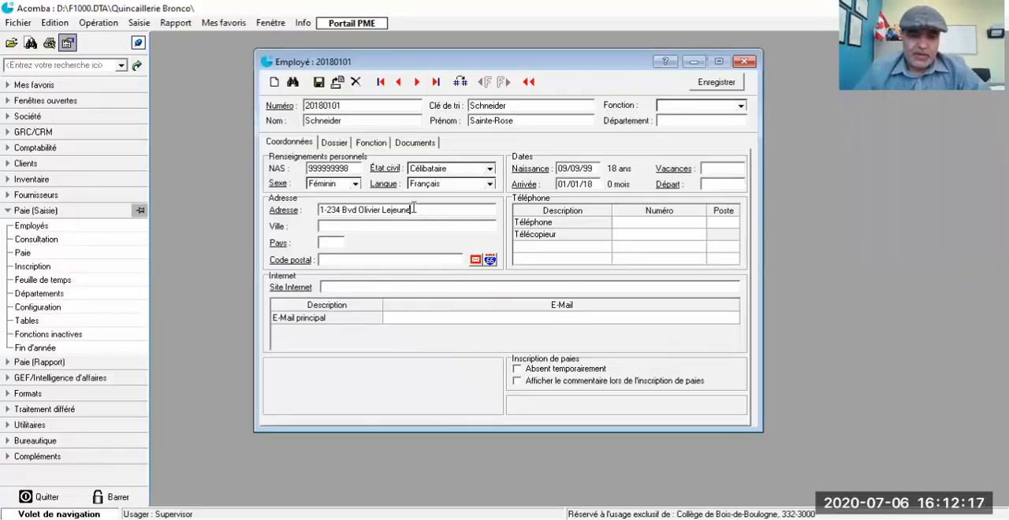
Step: Enter the employee's city in the Ville field of the address section
{"action": "left_click", "coordinate": [414, 208]}
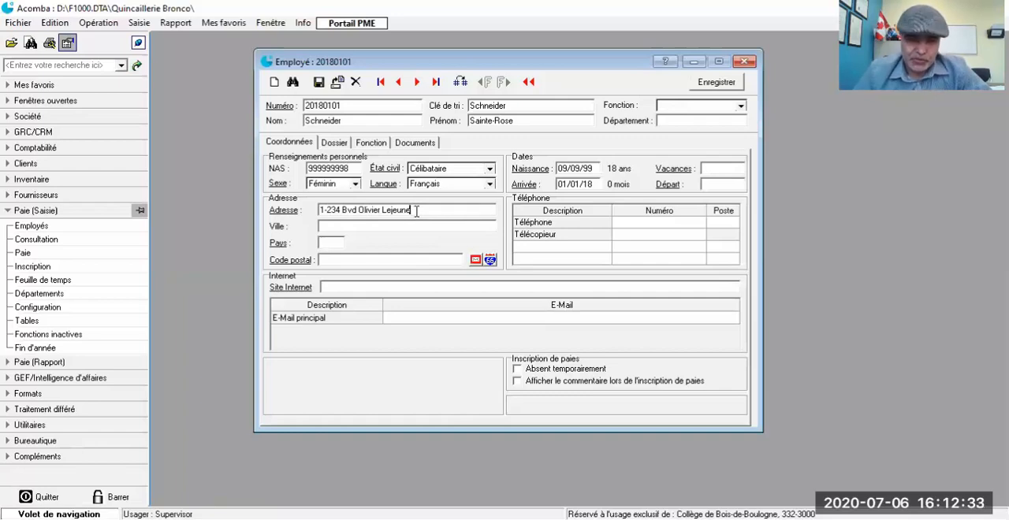
{"action": "left_click", "coordinate": [337, 226]}
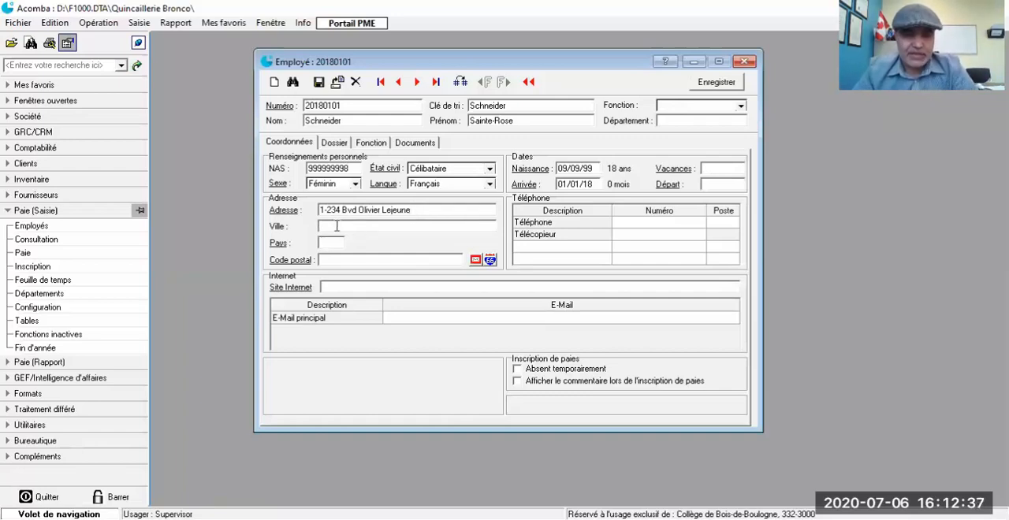
{"action": "type", "text": "Q"}
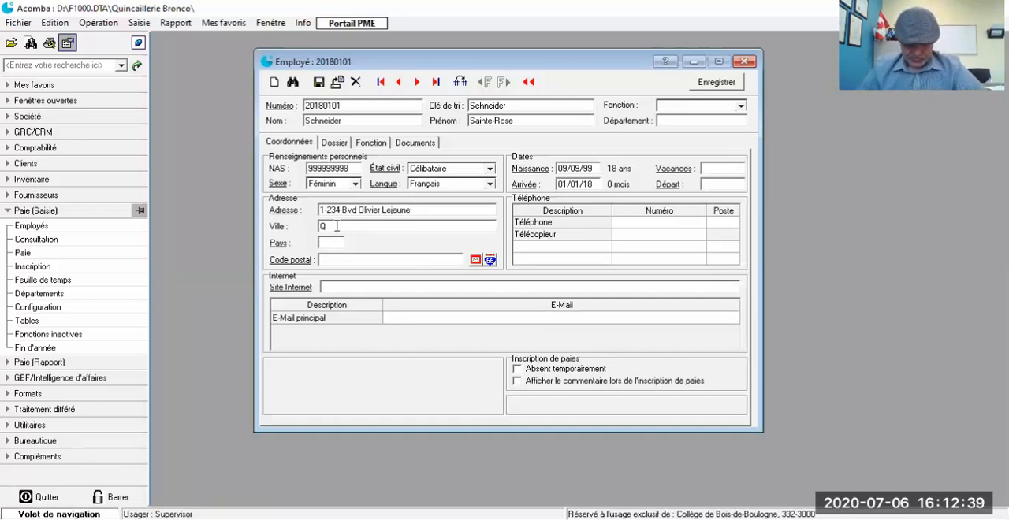
{"action": "type", "text": "uébec"}
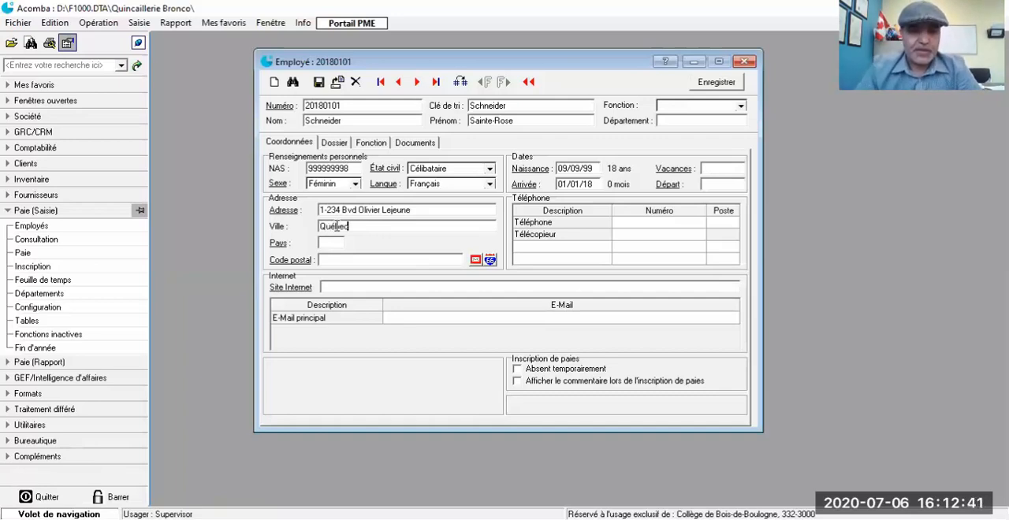
{"action": "key", "text": "Tab"}
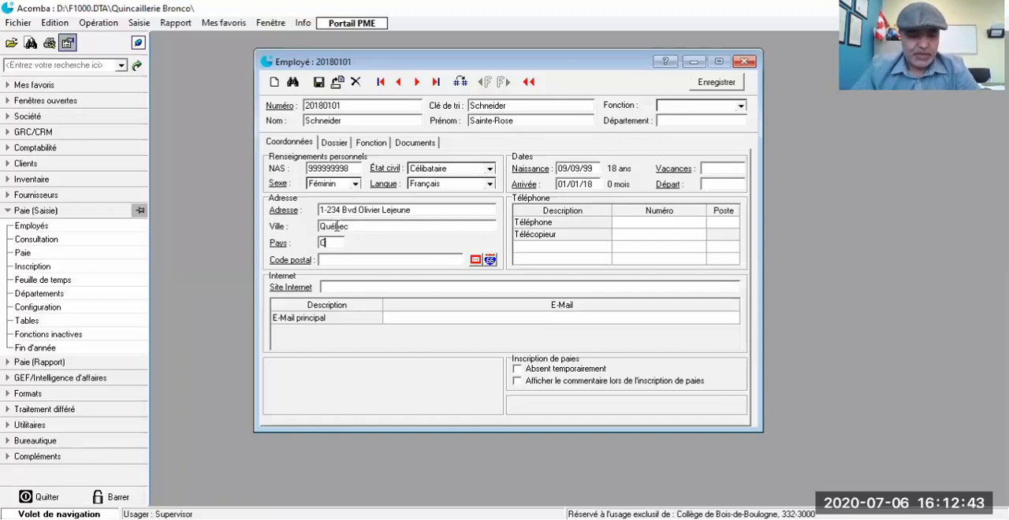
Step: Enter the employee's postal code in the Code postal field, correcting the mistyped characters
{"action": "left_click", "coordinate": [340, 261]}
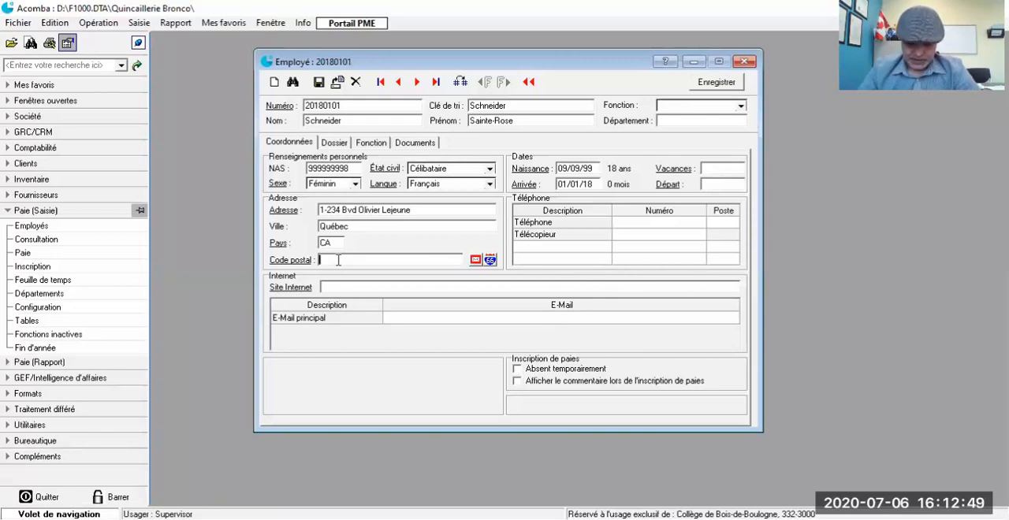
{"action": "type", "text": "G1K"}
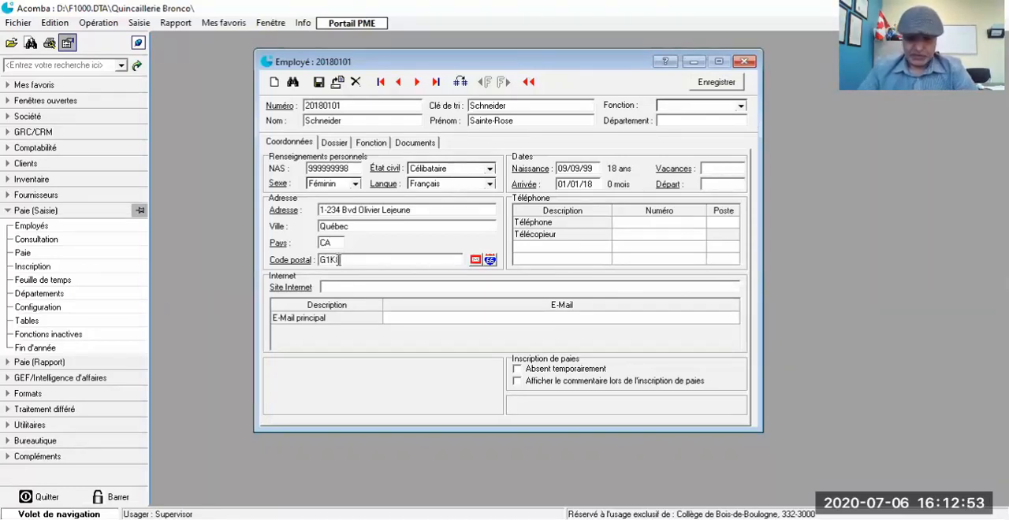
{"action": "key", "text": "BackSpace"}
{"action": "key", "text": "BackSpace"}
{"action": "key", "text": "BackSpace"}
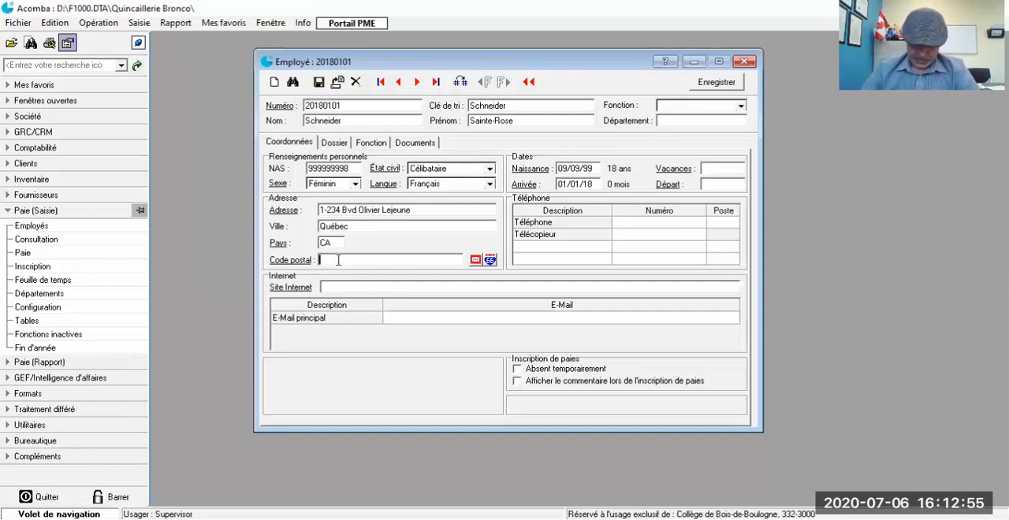
{"action": "type", "text": "G7K"}
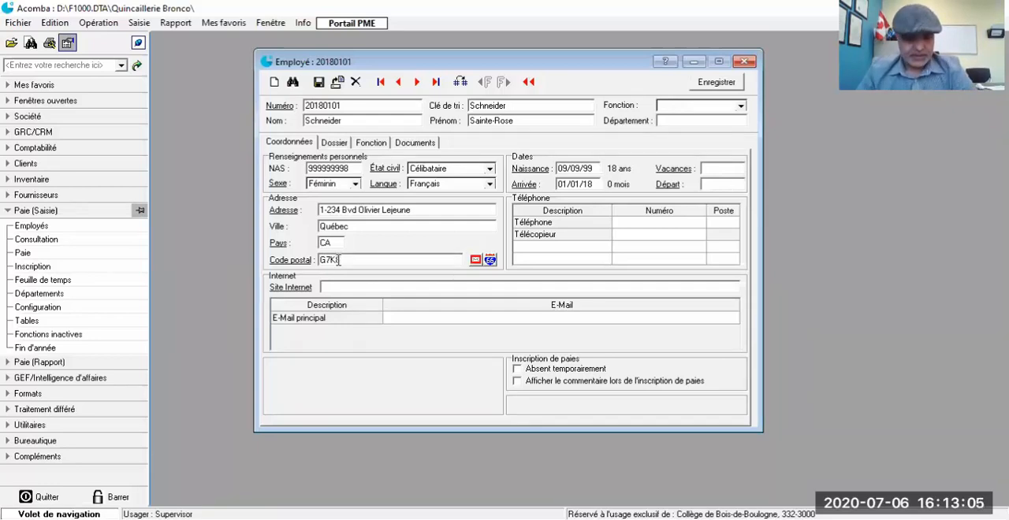
{"action": "type", "text": "9"}
{"action": "key", "text": "Tab"}
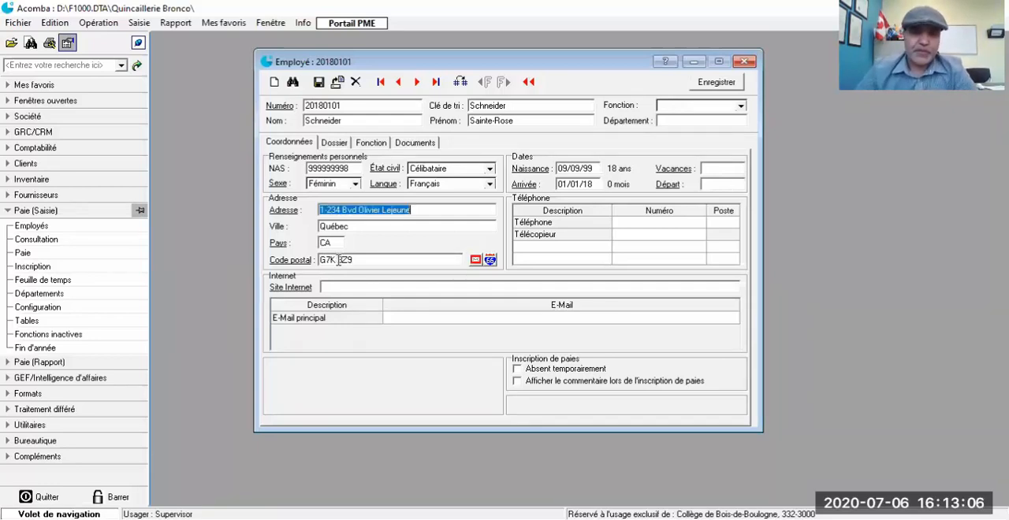
Step: Enter the employee's phone number on the Téléphone line and fax number on the Télécopieur line
{"action": "left_click", "coordinate": [640, 227]}
{"action": "left_click", "coordinate": [640, 227]}
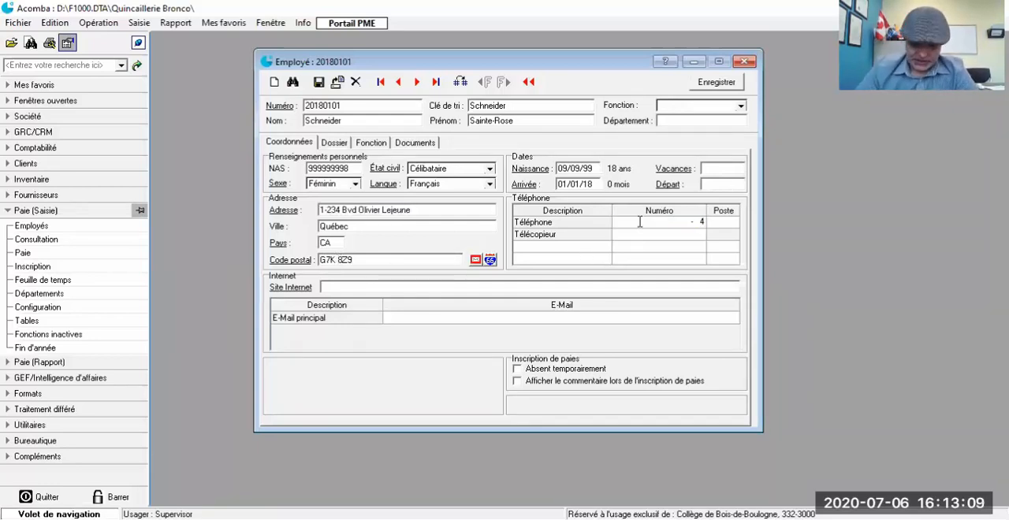
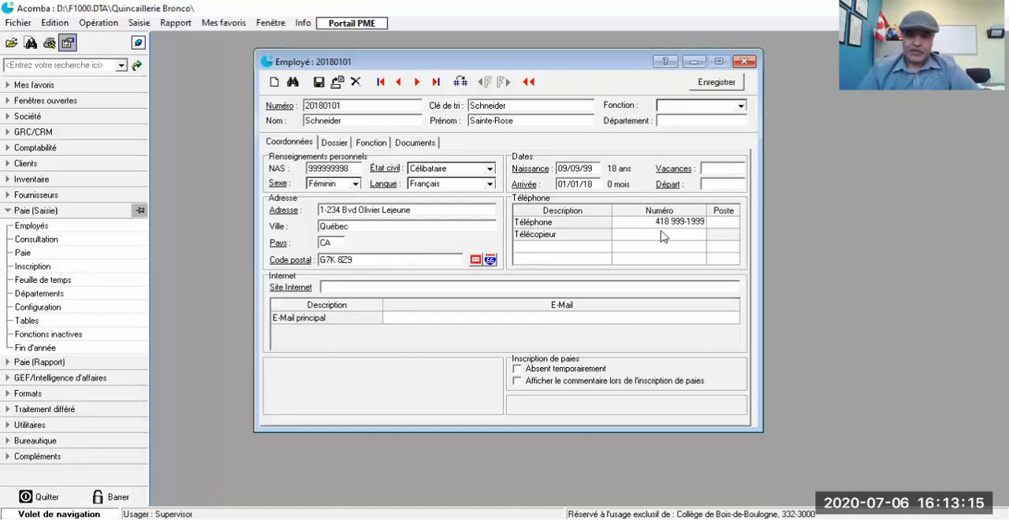
{"action": "left_click", "coordinate": [662, 235]}
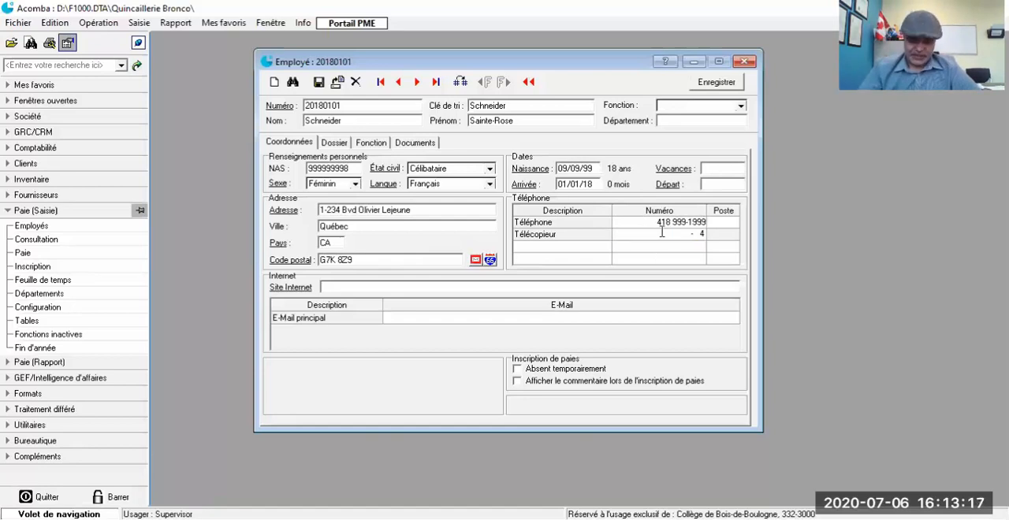
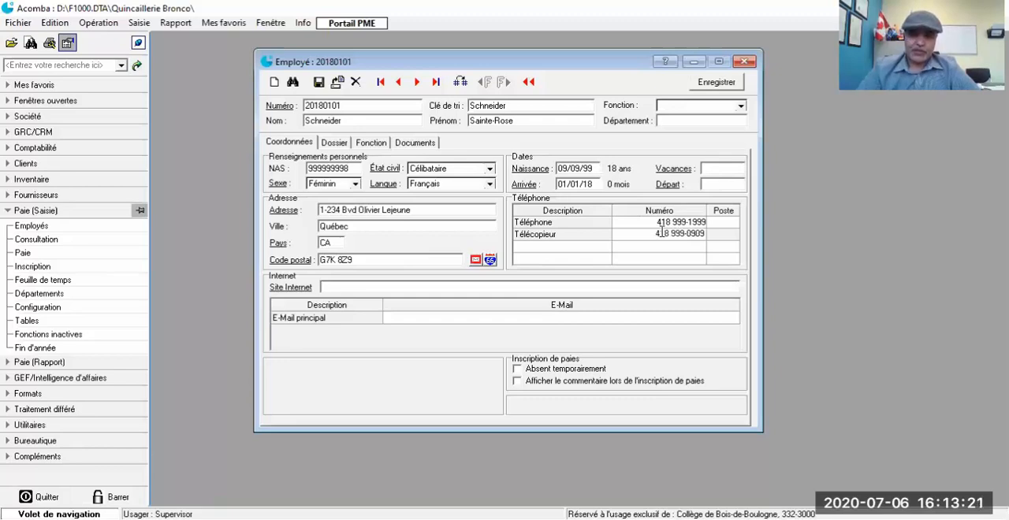
Step: Fill in the employee's main e-mail address on the E-Mail principal line
{"action": "left_click", "coordinate": [406, 289]}
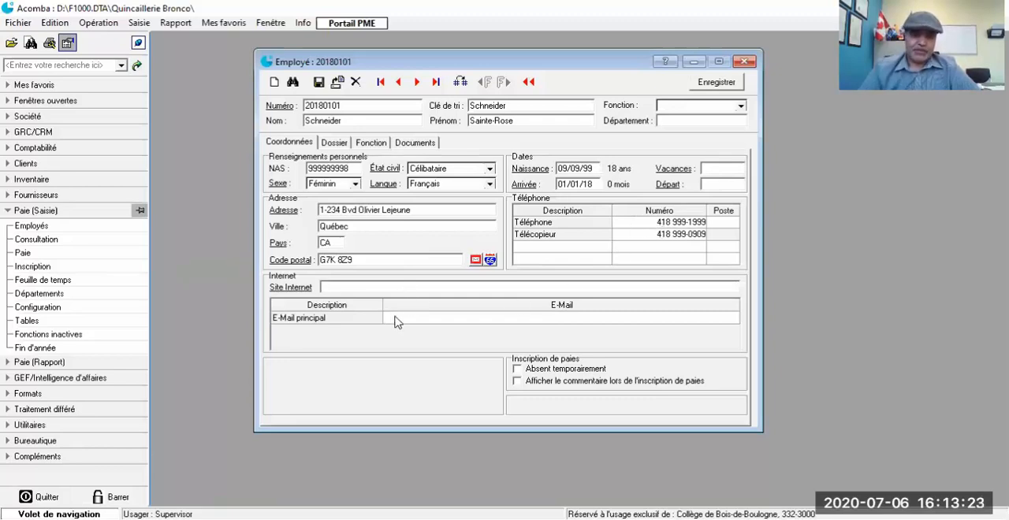
{"action": "left_click", "coordinate": [395, 317]}
{"action": "left_click", "coordinate": [396, 316]}
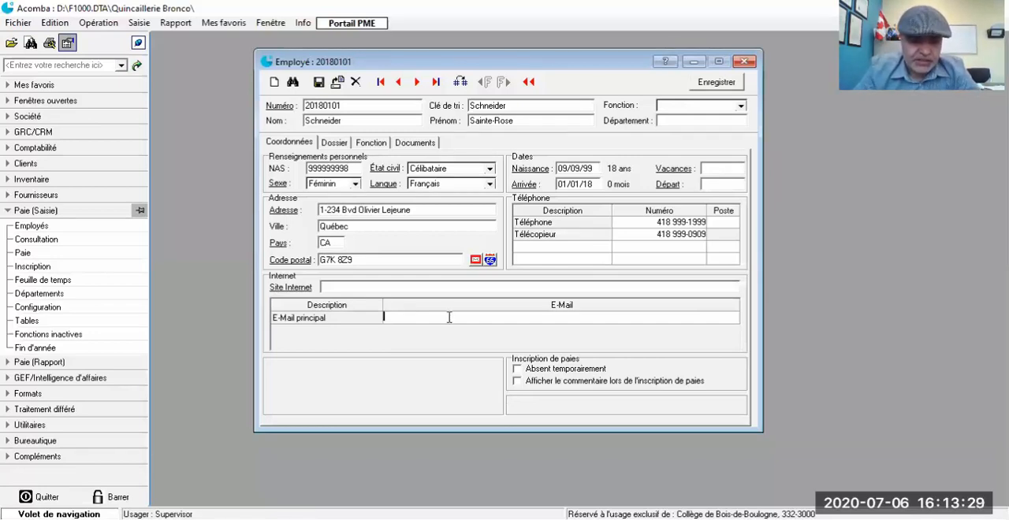
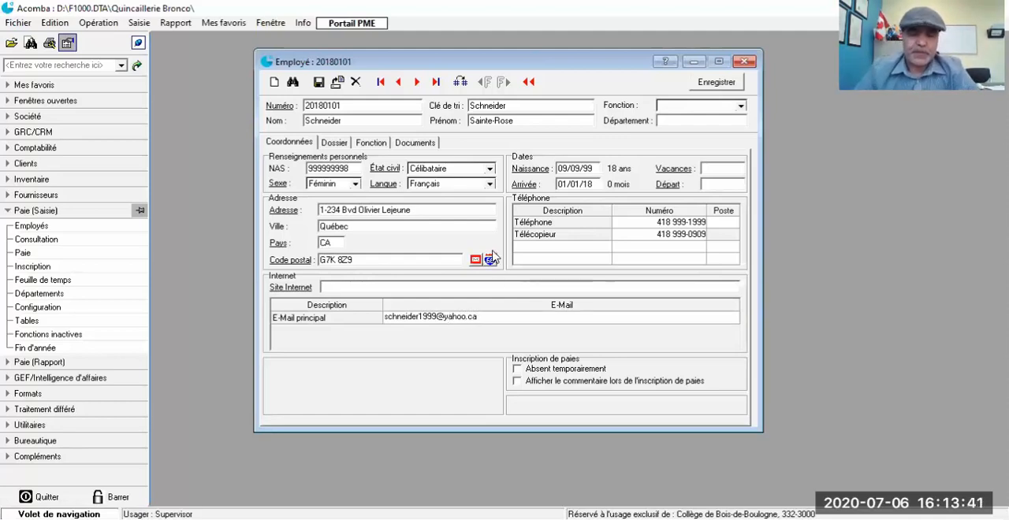
Step: Add the active function "Ingénieure Mécanicienne" to the employee and assign it to department 1
{"action": "left_click", "coordinate": [332, 146]}
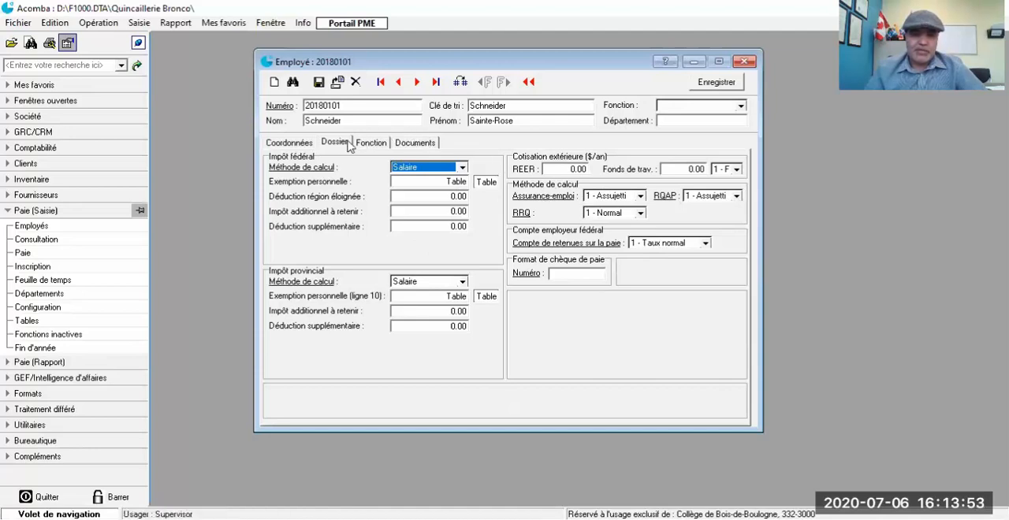
{"action": "left_click", "coordinate": [375, 143]}
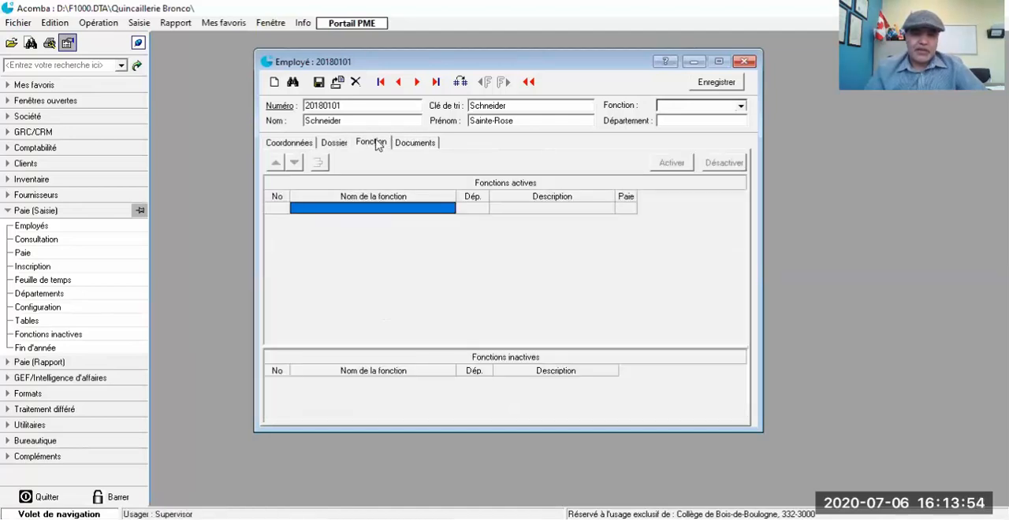
{"action": "left_click", "coordinate": [321, 209]}
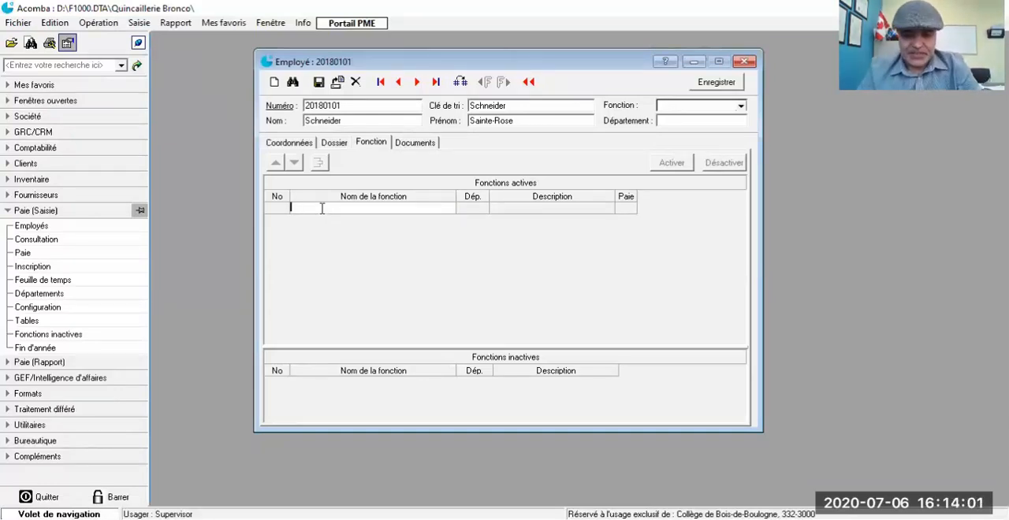
{"action": "type", "text": "Ingén"}
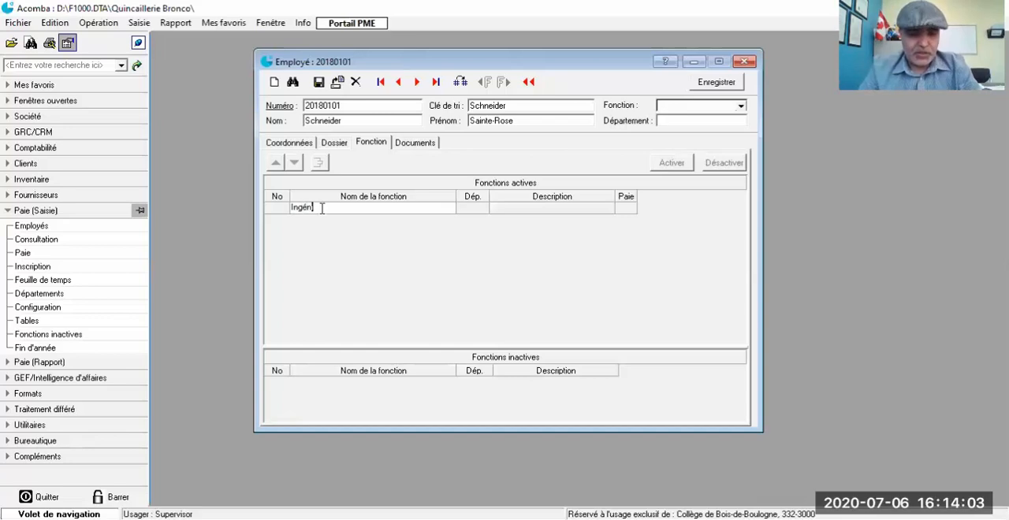
{"action": "type", "text": "ieure Méc"}
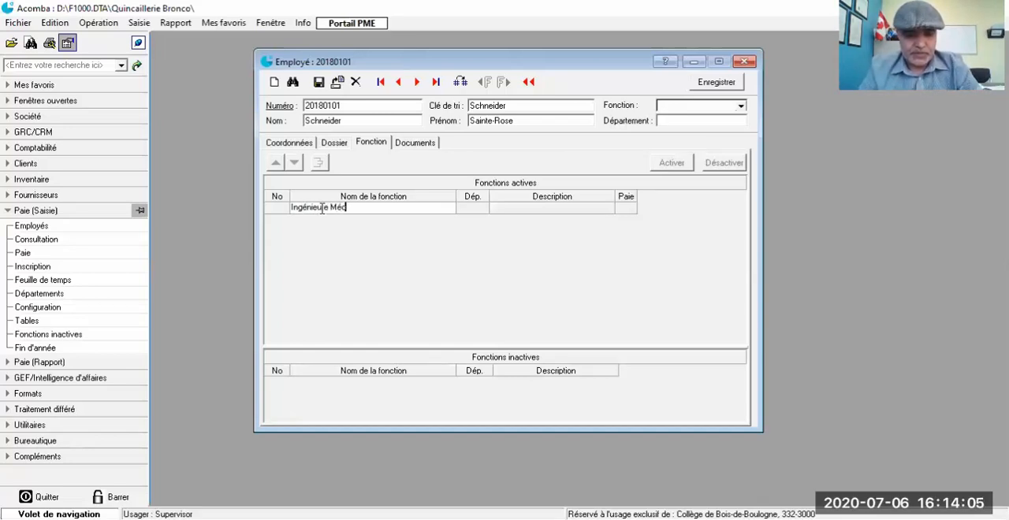
{"action": "type", "text": "anicienne"}
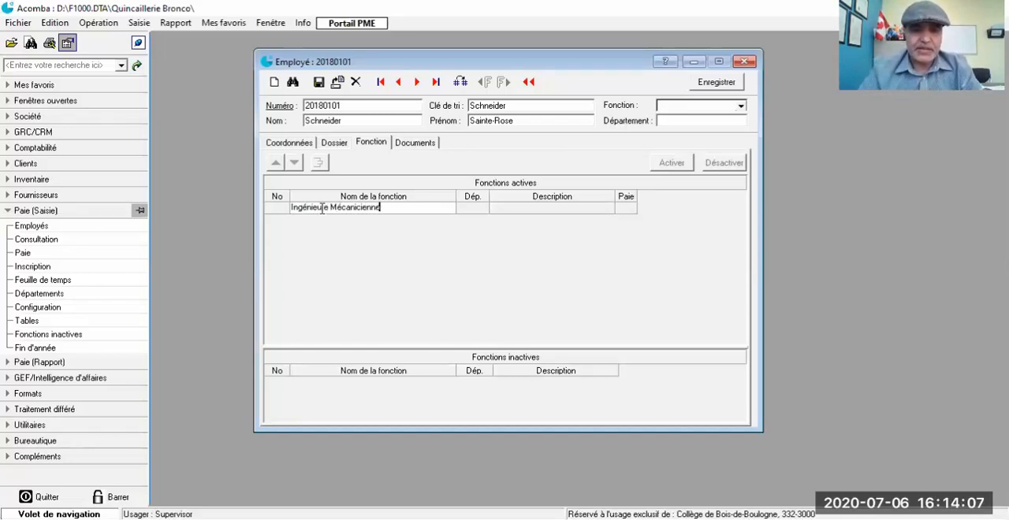
{"action": "key", "text": "Return"}
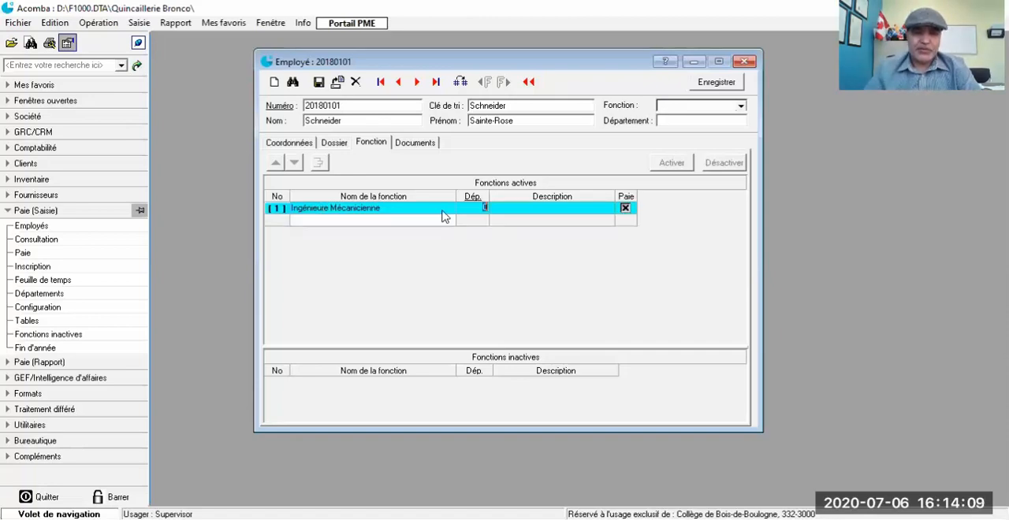
{"action": "double_click", "coordinate": [410, 209]}
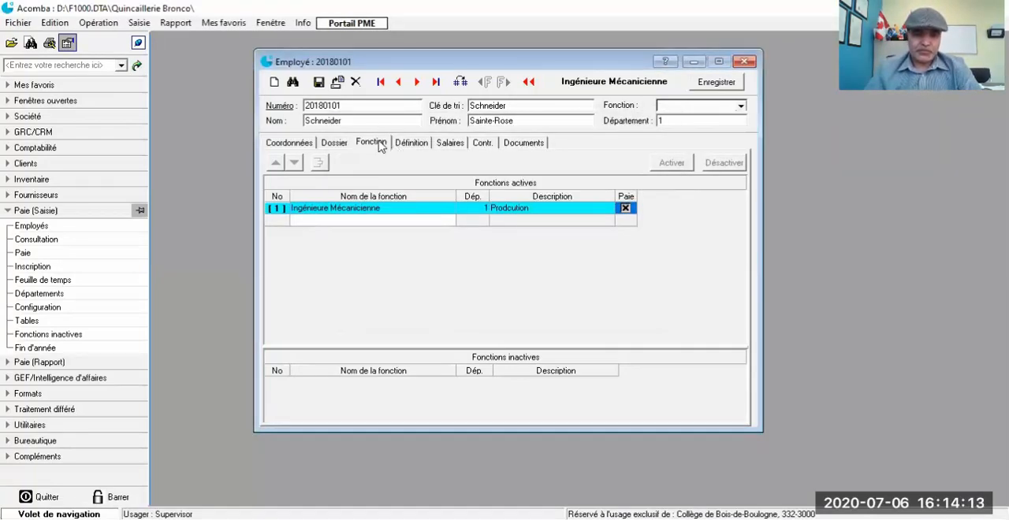
Step: Enable the Salaire horaire type in the function's definition and open its salary lines
{"action": "left_click", "coordinate": [410, 144]}
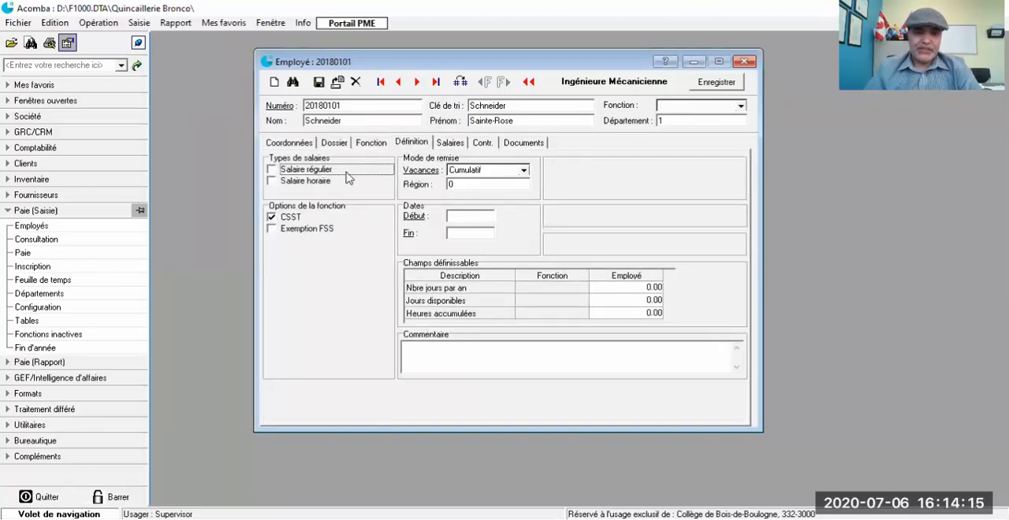
{"action": "left_click", "coordinate": [273, 181]}
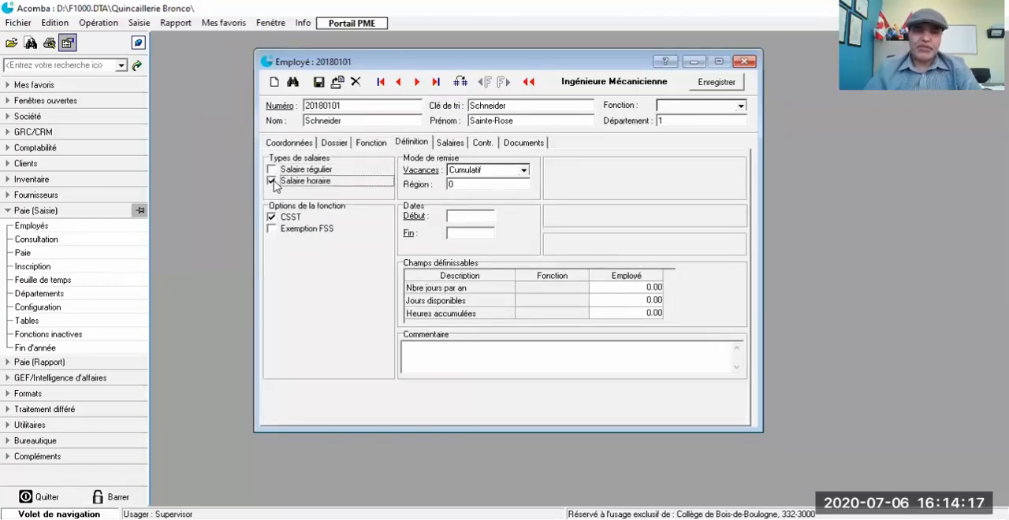
{"action": "left_click", "coordinate": [449, 146]}
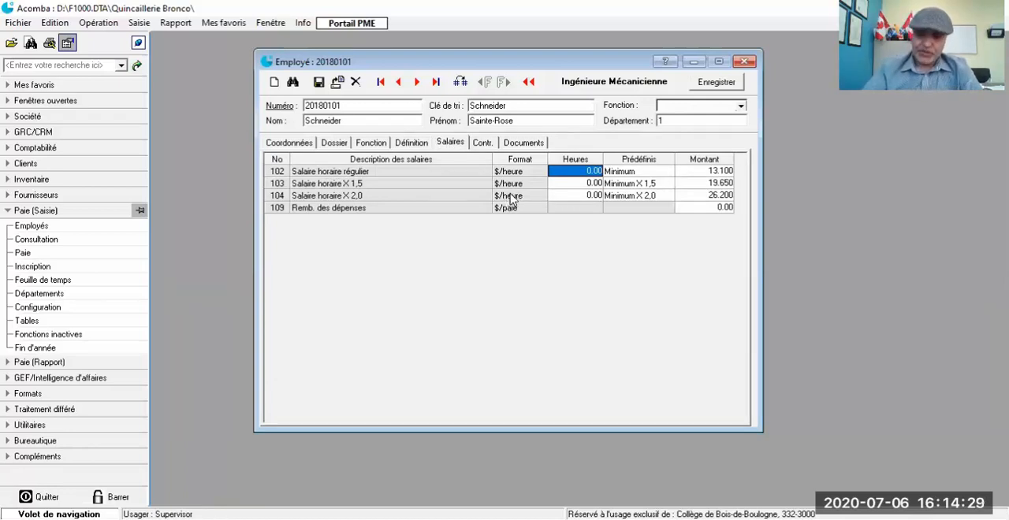
Step: Set the Salaire horaire régulier line to 35 hours at an amount of 55.000 per hour
{"action": "type", "text": "35"}
{"action": "left_click", "coordinate": [706, 173]}
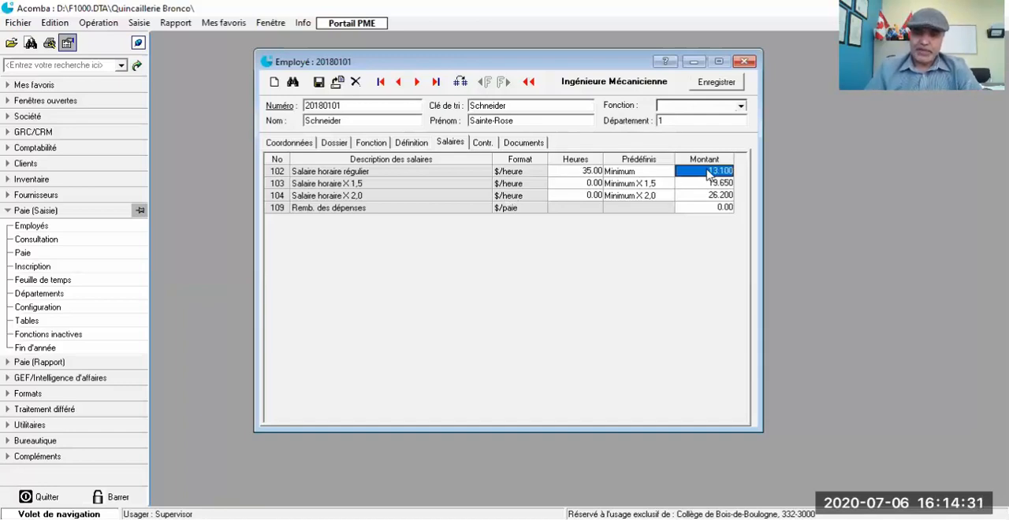
{"action": "left_click", "coordinate": [708, 171]}
{"action": "type", "text": "55"}
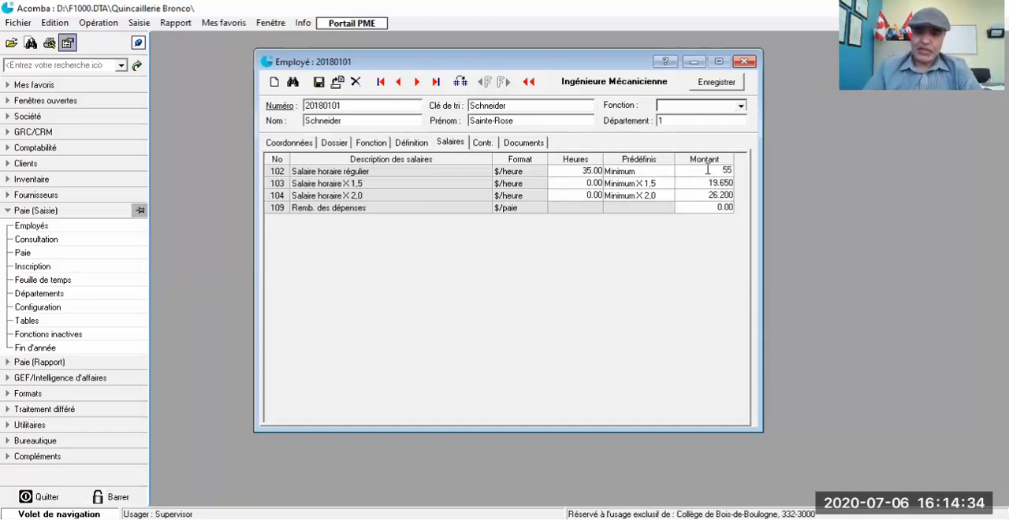
Step: Enter 6 overtime hours on the Salaire horaire X 1,5 line and 3 hours on the Salaire horaire X 2,0 line
{"action": "left_click", "coordinate": [575, 185]}
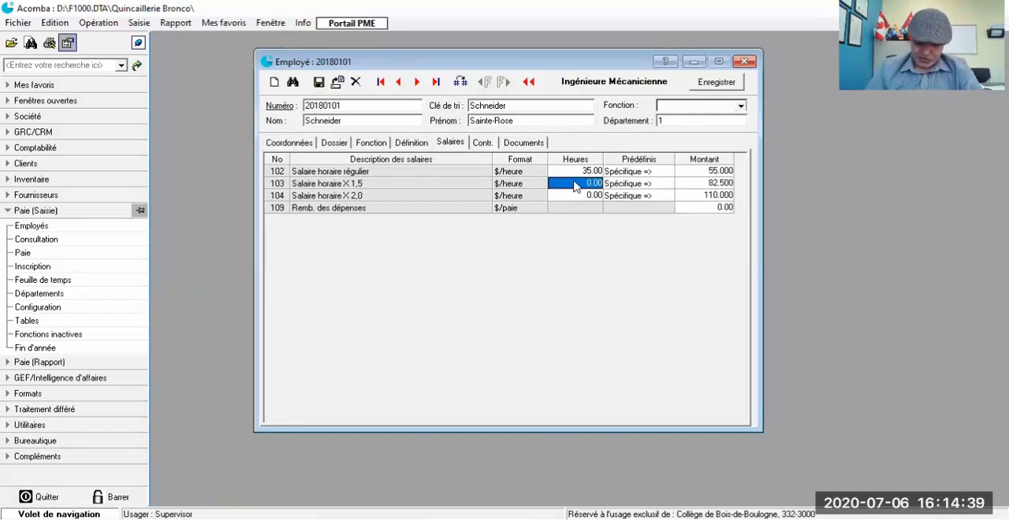
{"action": "type", "text": "8"}
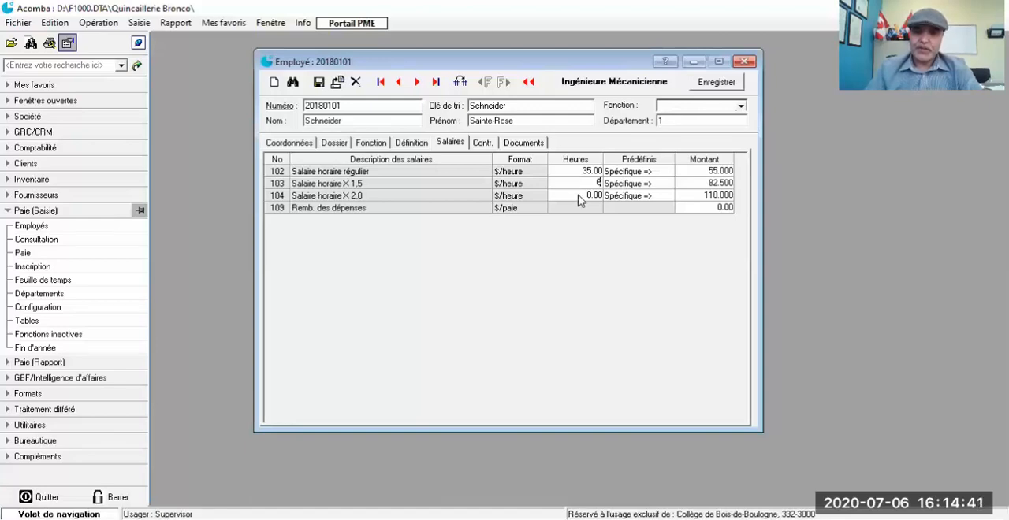
{"action": "key", "text": "Return"}
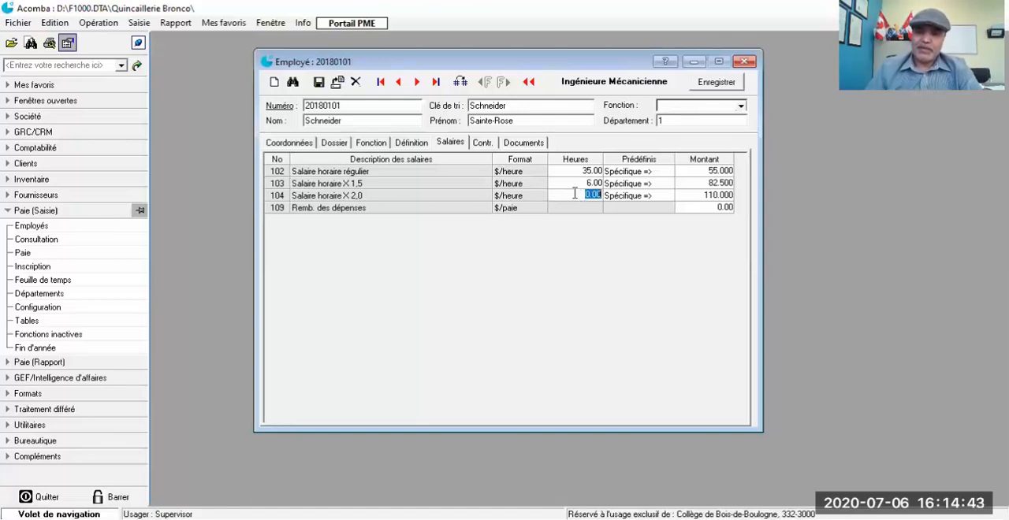
{"action": "type", "text": "3"}
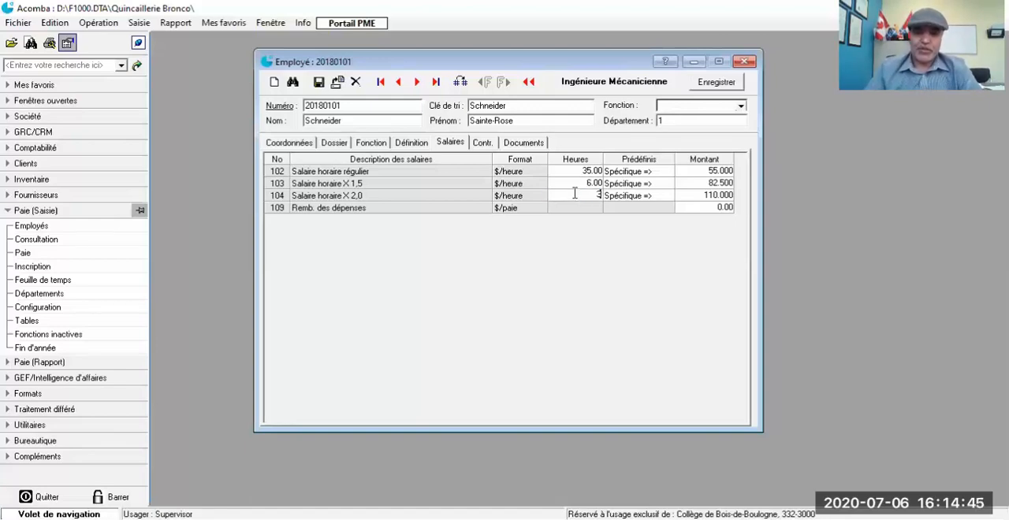
Step: Set the employer contribution Vac. à payer sur salaires to 4 % of salary, save the employee and close the record
{"action": "left_click", "coordinate": [482, 143]}
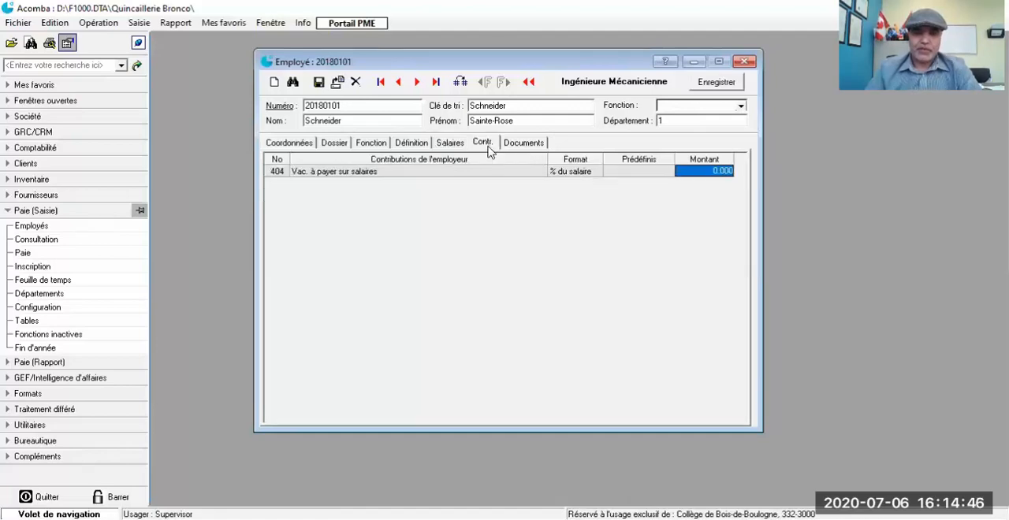
{"action": "left_click", "coordinate": [706, 171]}
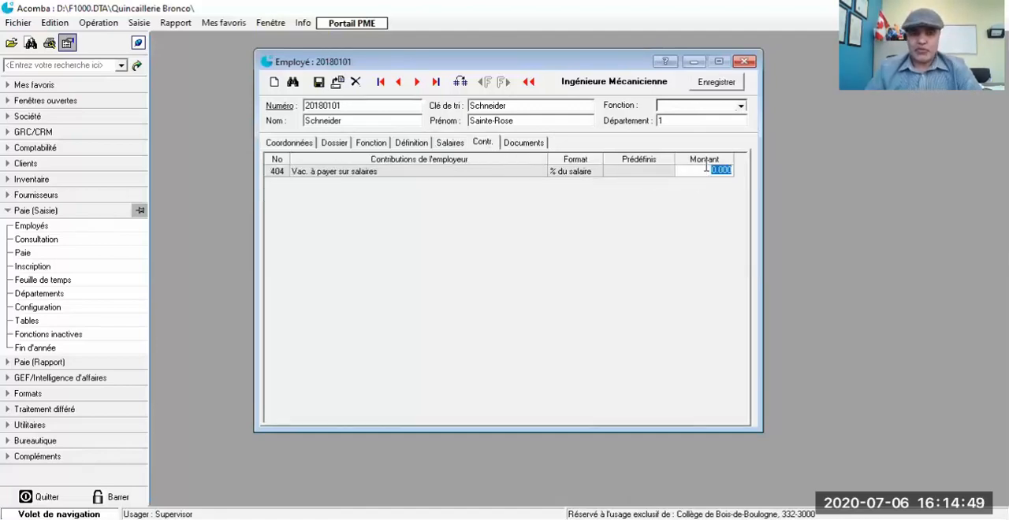
{"action": "type", "text": "4"}
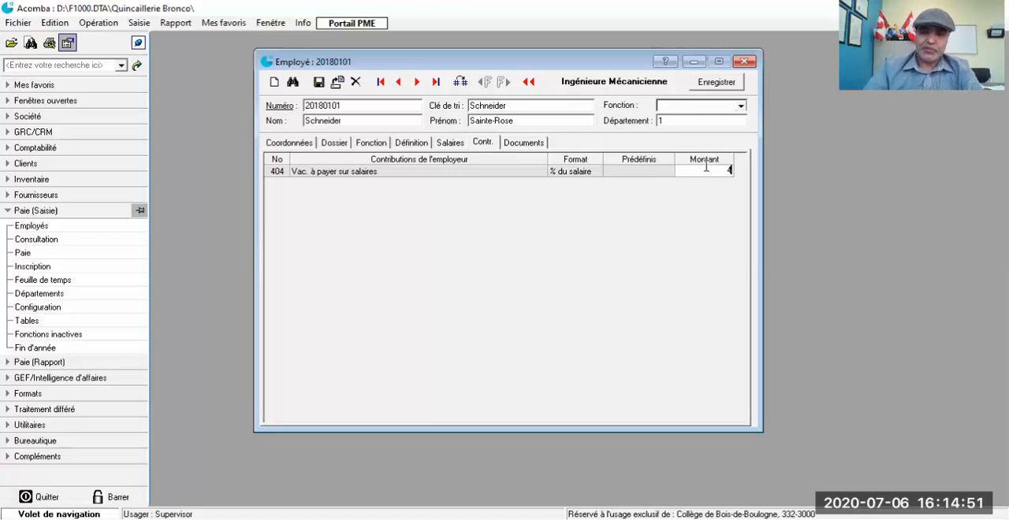
{"action": "left_click", "coordinate": [718, 83]}
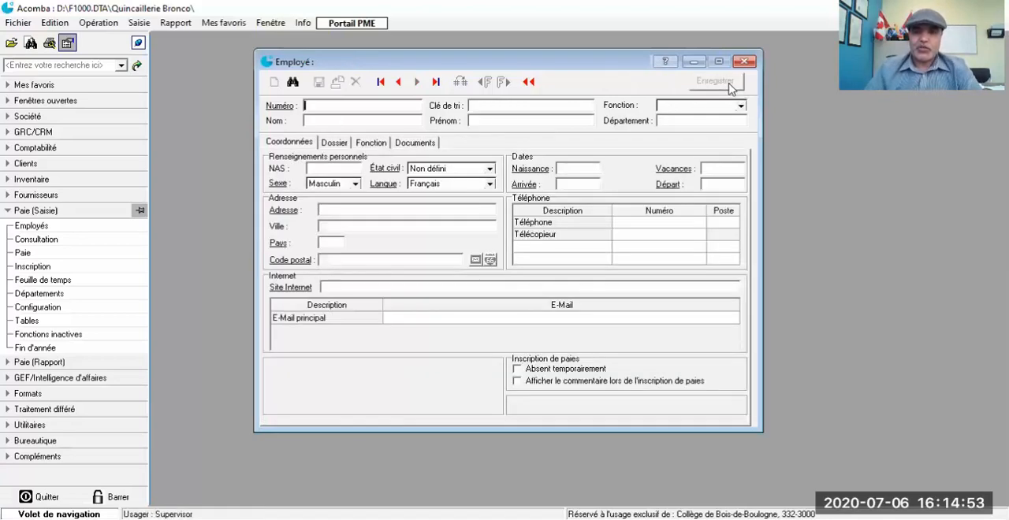
{"action": "left_click", "coordinate": [745, 62]}
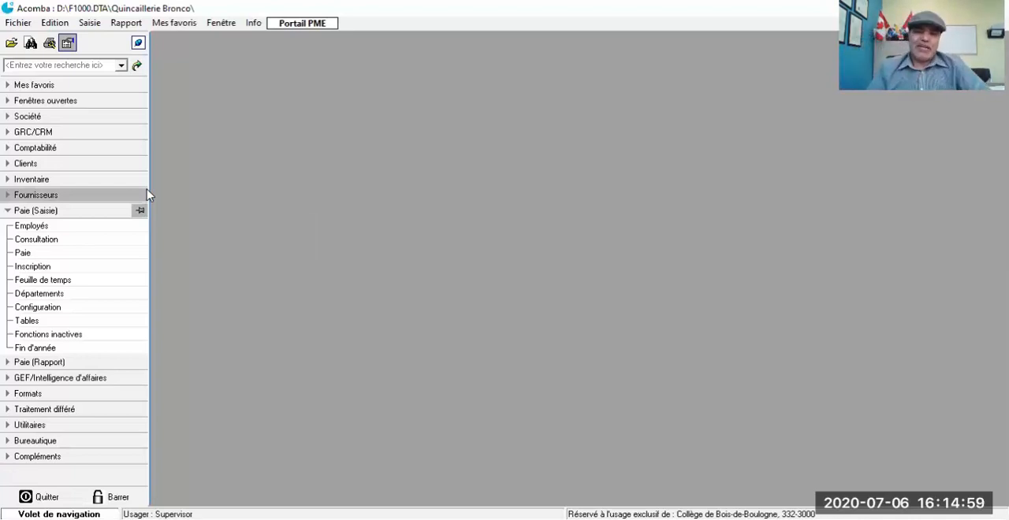
Step: Register the payroll for department 1, pay period 1, with the Automatique method, accepting the first payroll registration of 2018
{"action": "left_click", "coordinate": [23, 270]}
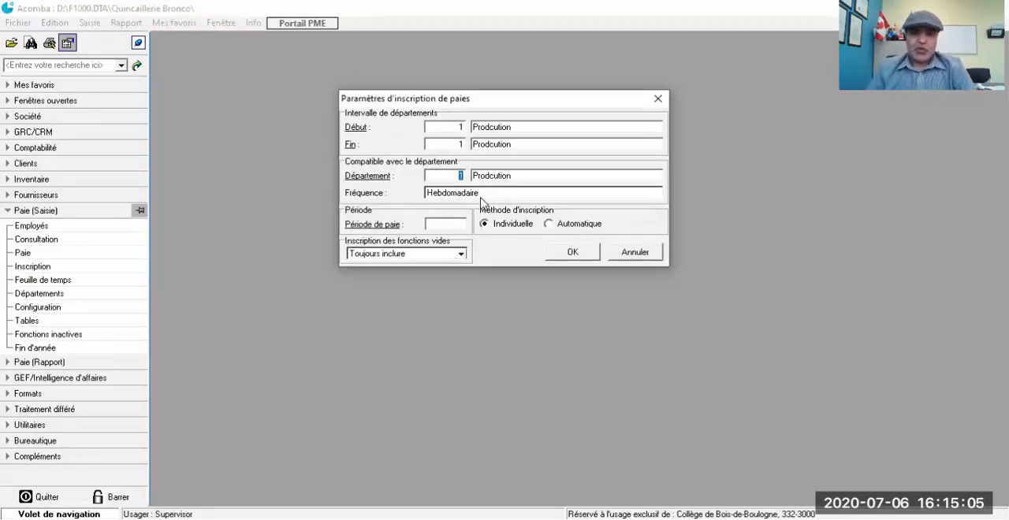
{"action": "left_click", "coordinate": [445, 225]}
{"action": "type", "text": "2"}
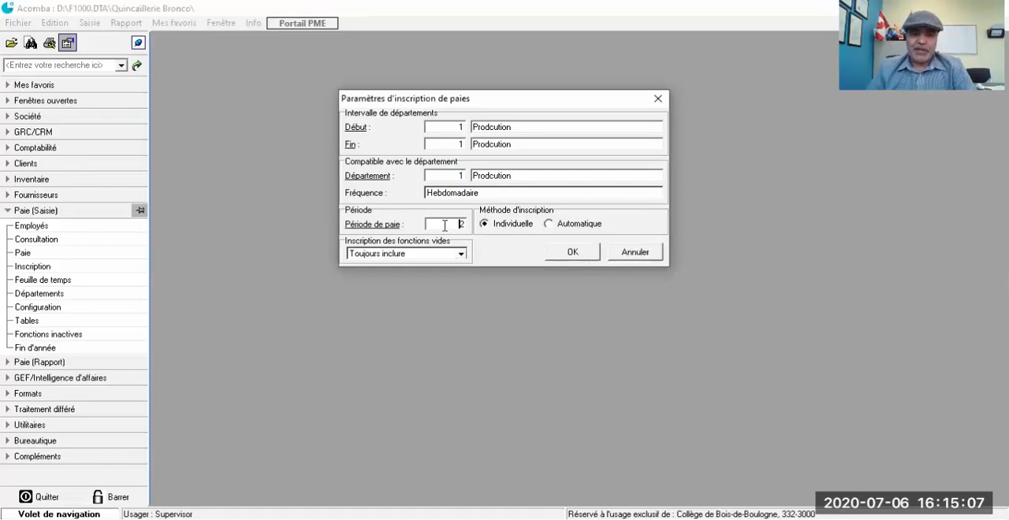
{"action": "left_click", "coordinate": [550, 224]}
{"action": "left_click", "coordinate": [574, 252]}
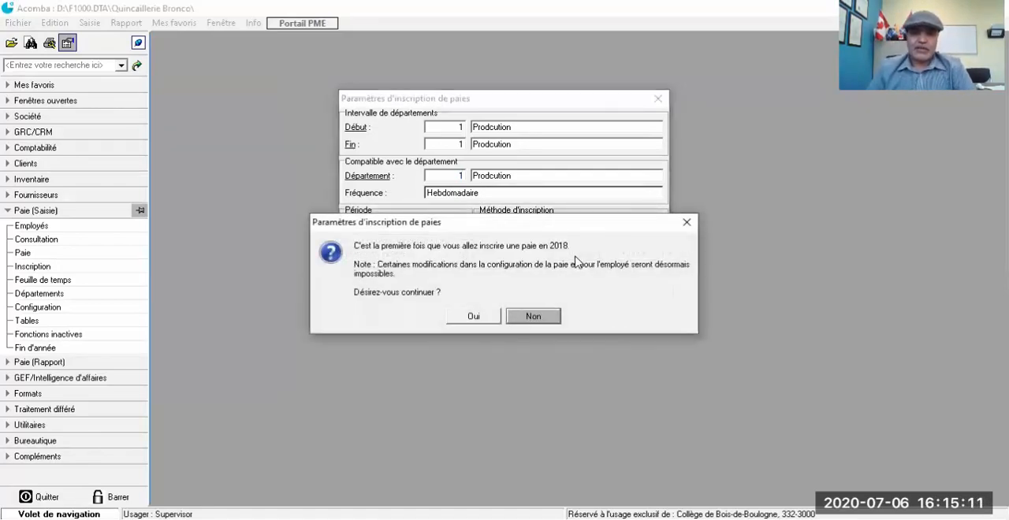
{"action": "left_click", "coordinate": [529, 318]}
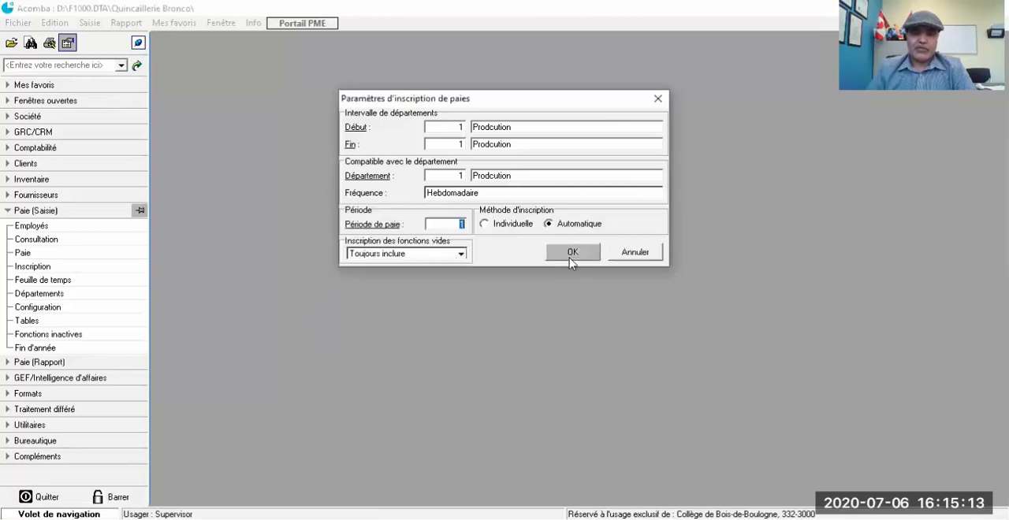
{"action": "left_click", "coordinate": [574, 254]}
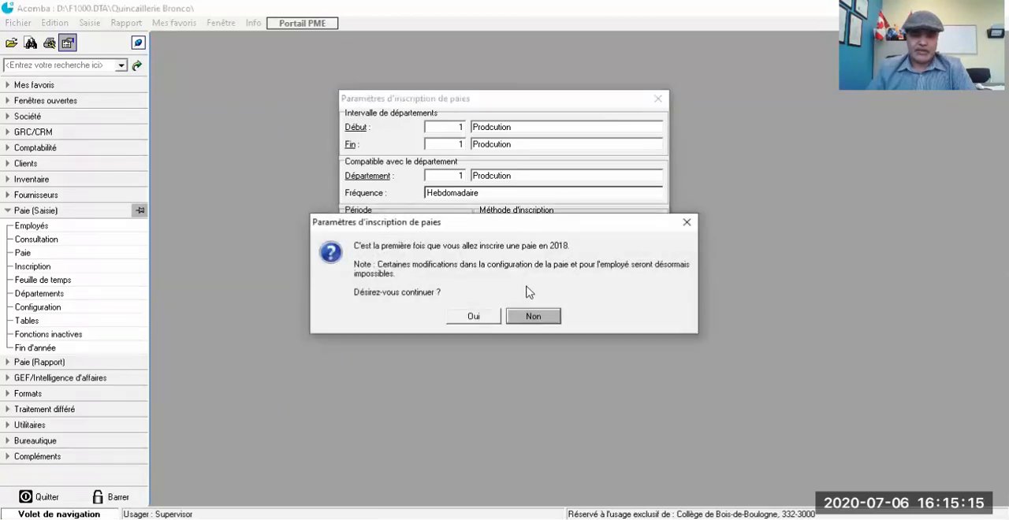
{"action": "left_click", "coordinate": [467, 317]}
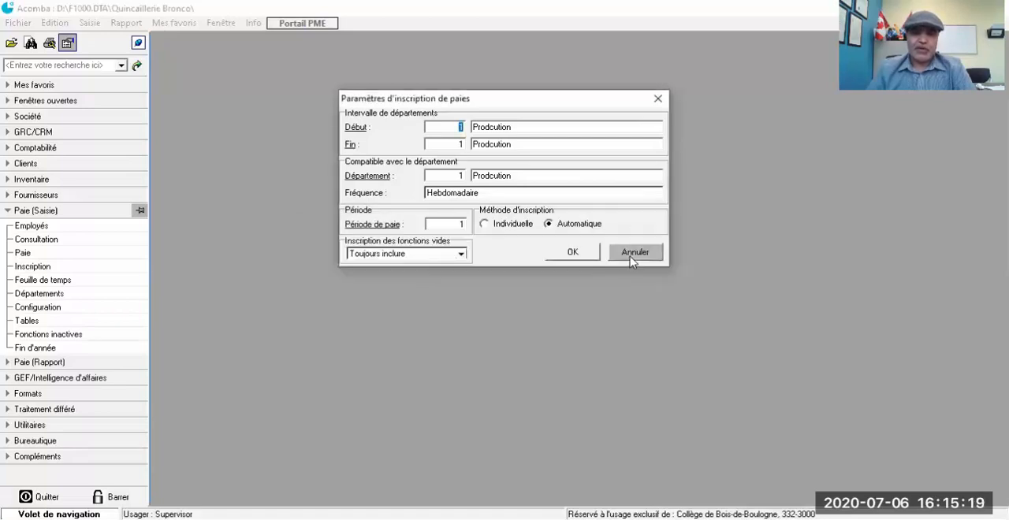
{"action": "left_click", "coordinate": [658, 99]}
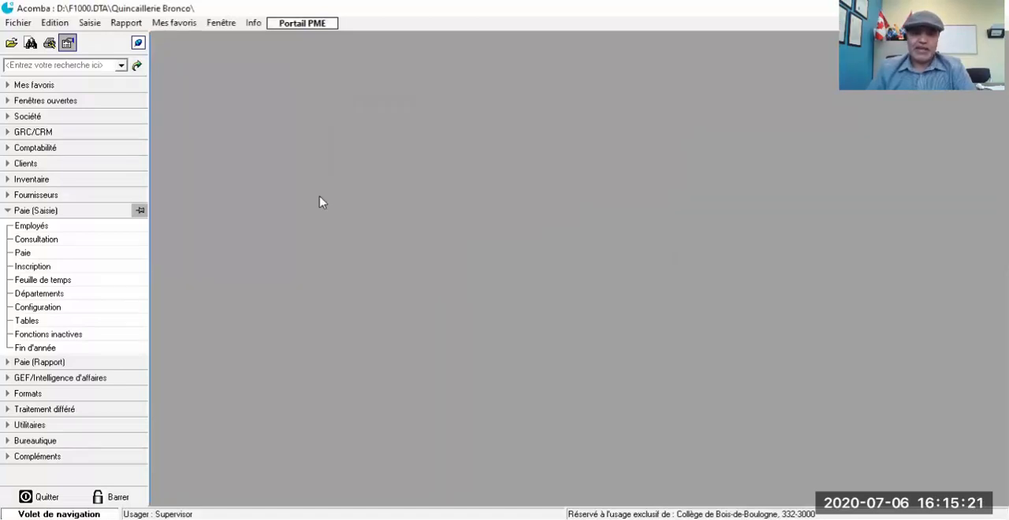
Step: Open the Journal des paies and try to produce a Consultation détaillée for a department range without specifying the departments
{"action": "left_click", "coordinate": [6, 212]}
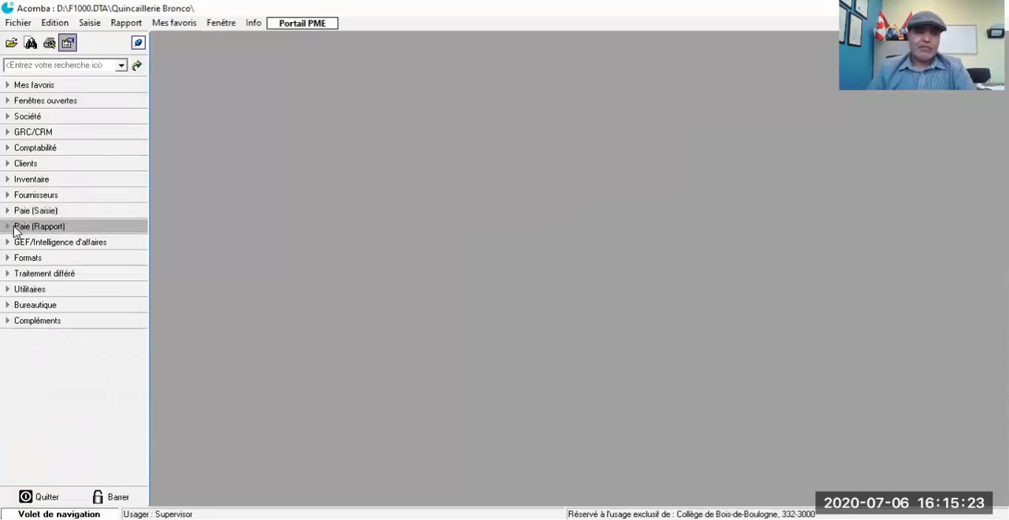
{"action": "left_click", "coordinate": [7, 227]}
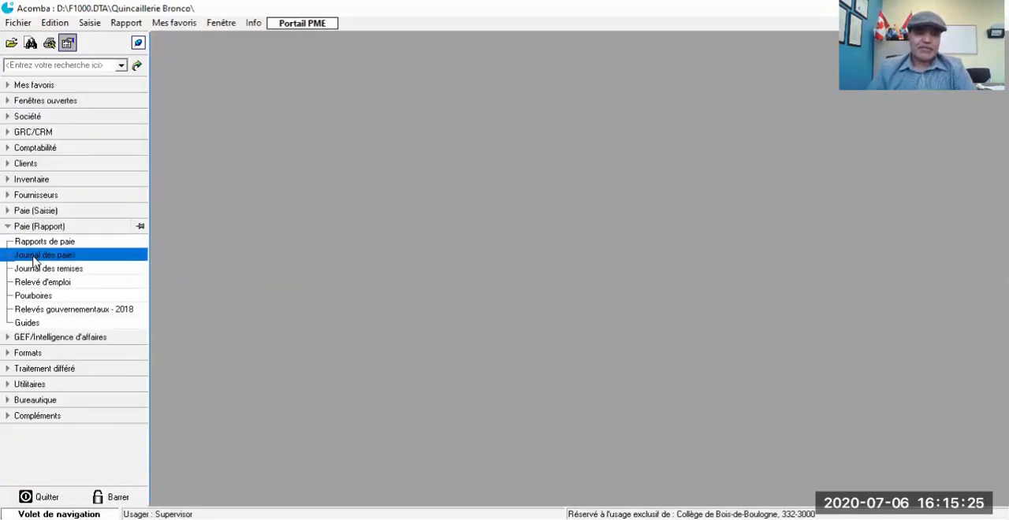
{"action": "left_click", "coordinate": [33, 257]}
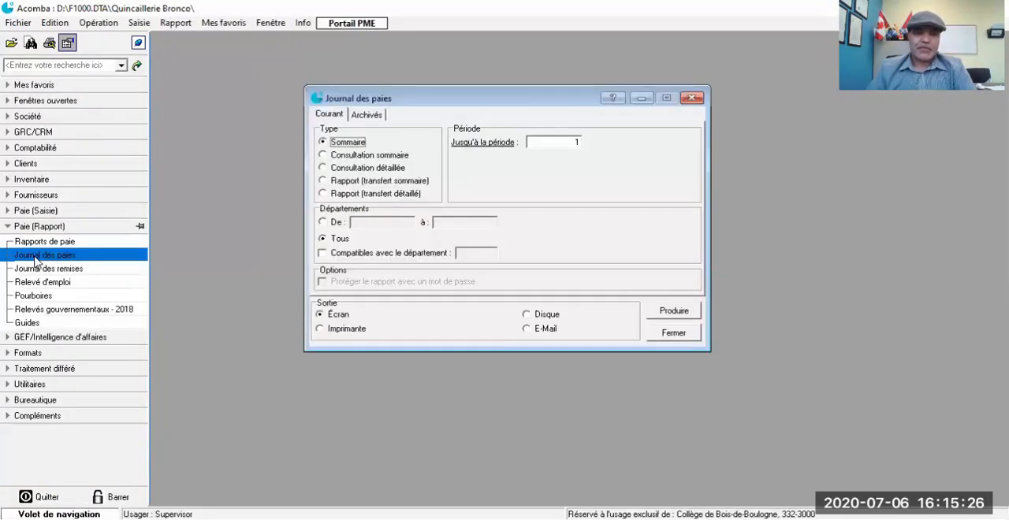
{"action": "left_click", "coordinate": [330, 155]}
{"action": "left_click", "coordinate": [328, 168]}
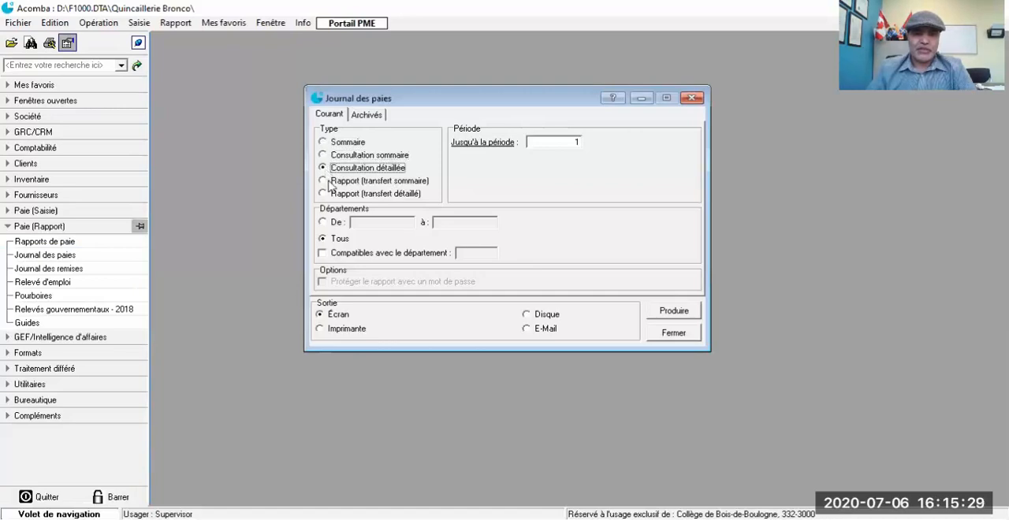
{"action": "left_click", "coordinate": [334, 223]}
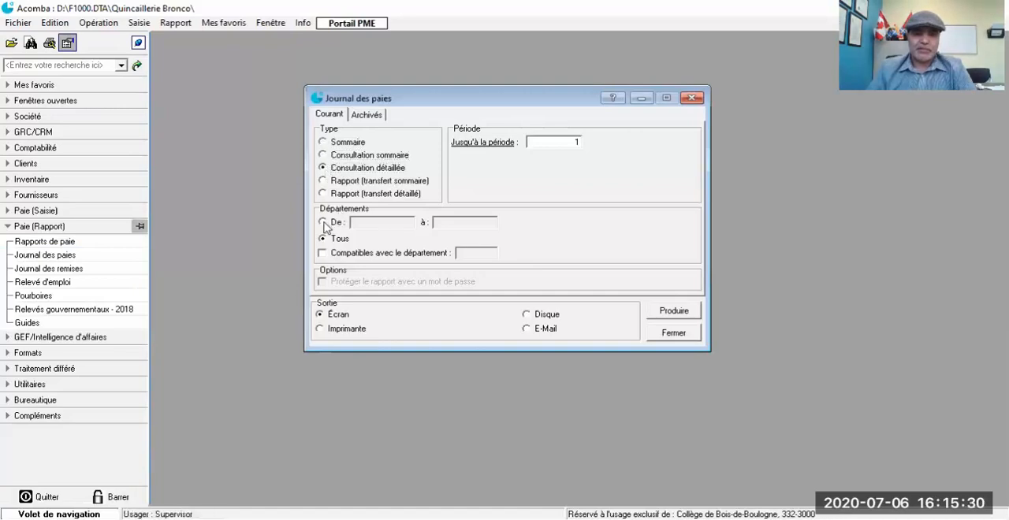
{"action": "left_click", "coordinate": [666, 311]}
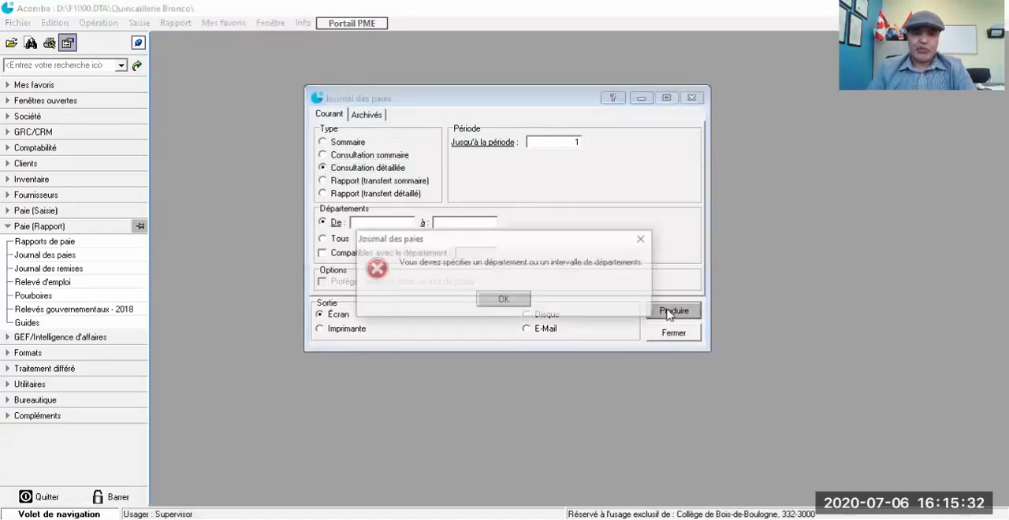
{"action": "left_click", "coordinate": [505, 302]}
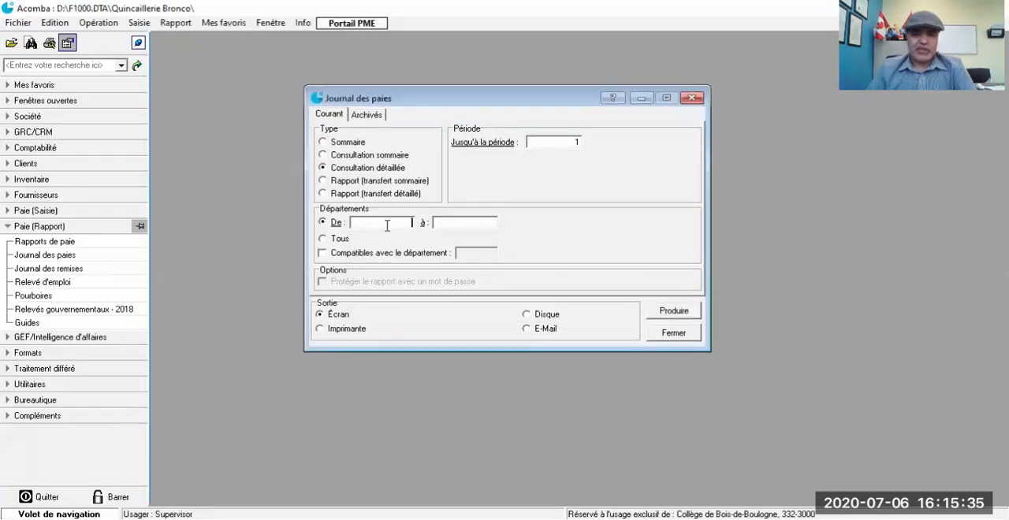
Step: Produce the detailed payroll journal on screen for departments 1 to 1, check the result and close it
{"action": "left_click", "coordinate": [478, 223]}
{"action": "left_click", "coordinate": [400, 221]}
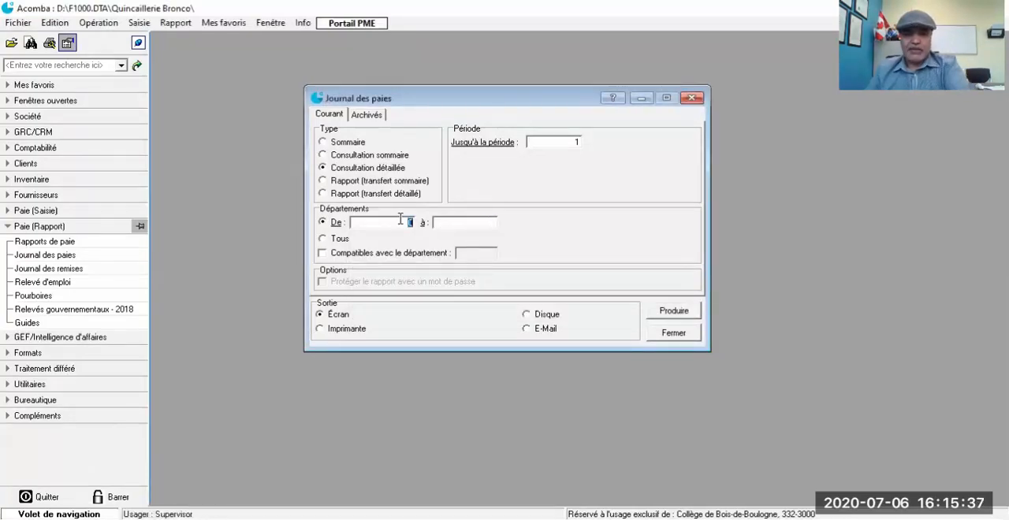
{"action": "type", "text": "1"}
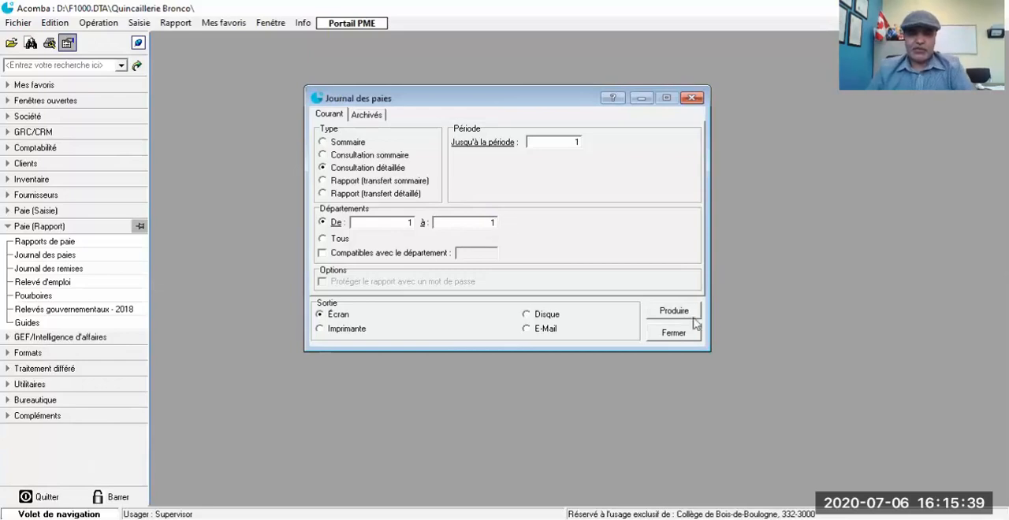
{"action": "left_click", "coordinate": [683, 314]}
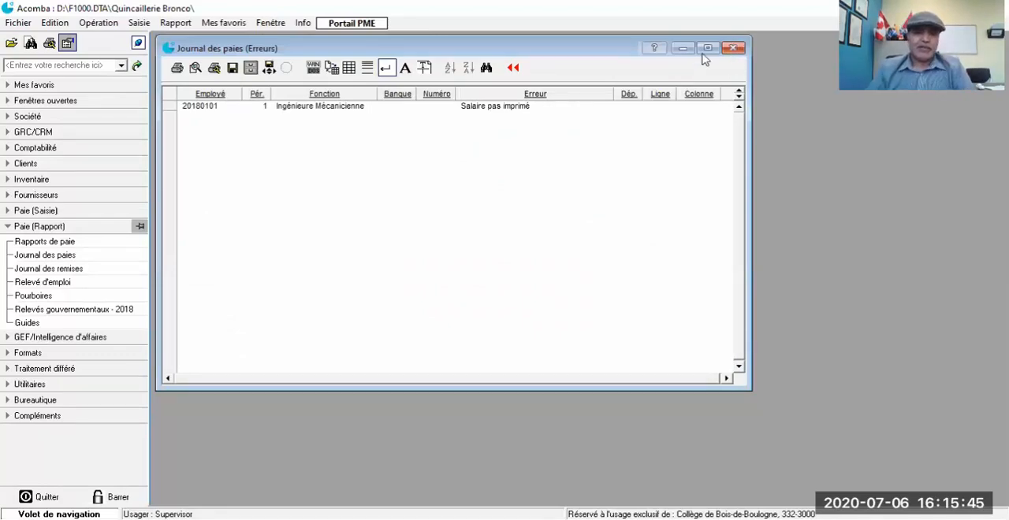
{"action": "left_click", "coordinate": [733, 48]}
Step: Open Impression des paies for department 1 with cheque payments and authorize the employee's period 1 paycheque
{"action": "left_click", "coordinate": [14, 228]}
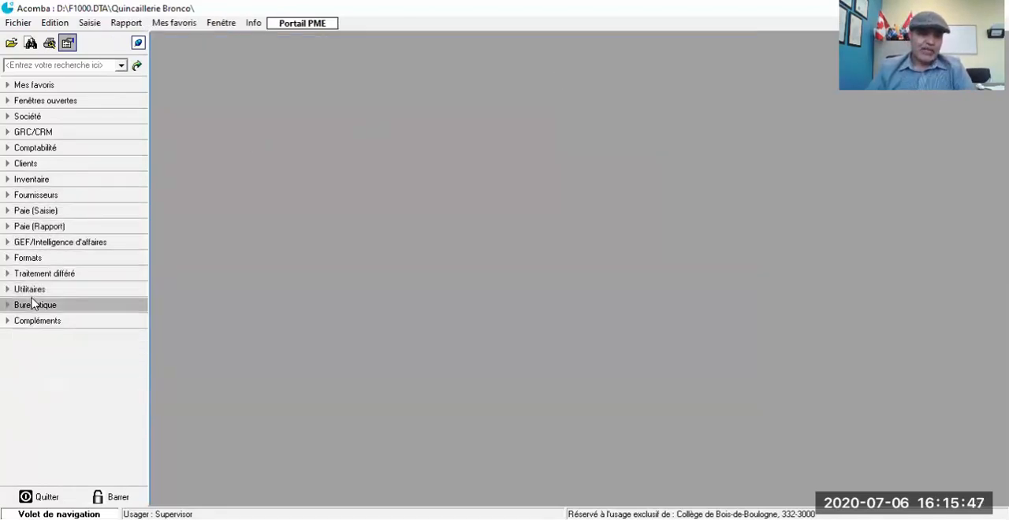
{"action": "left_click", "coordinate": [17, 276]}
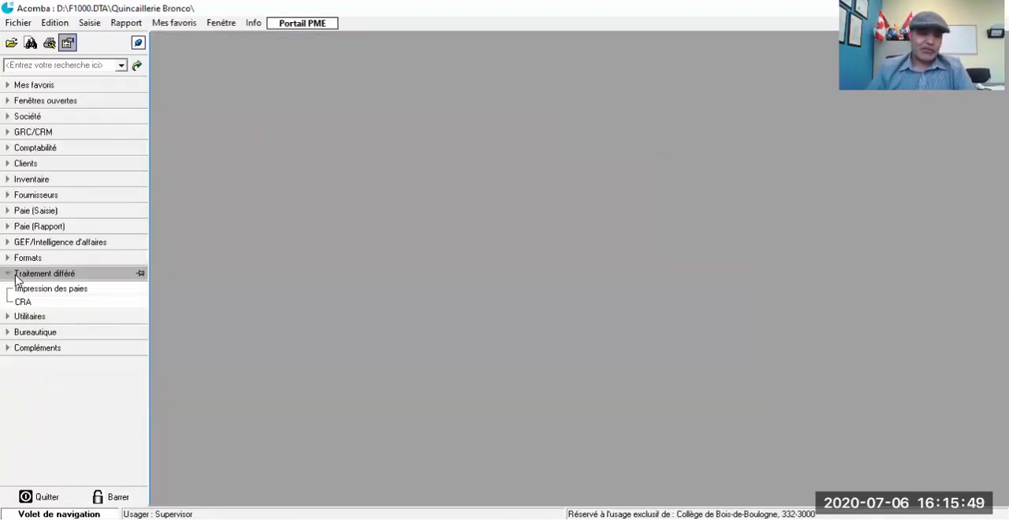
{"action": "left_click", "coordinate": [21, 289]}
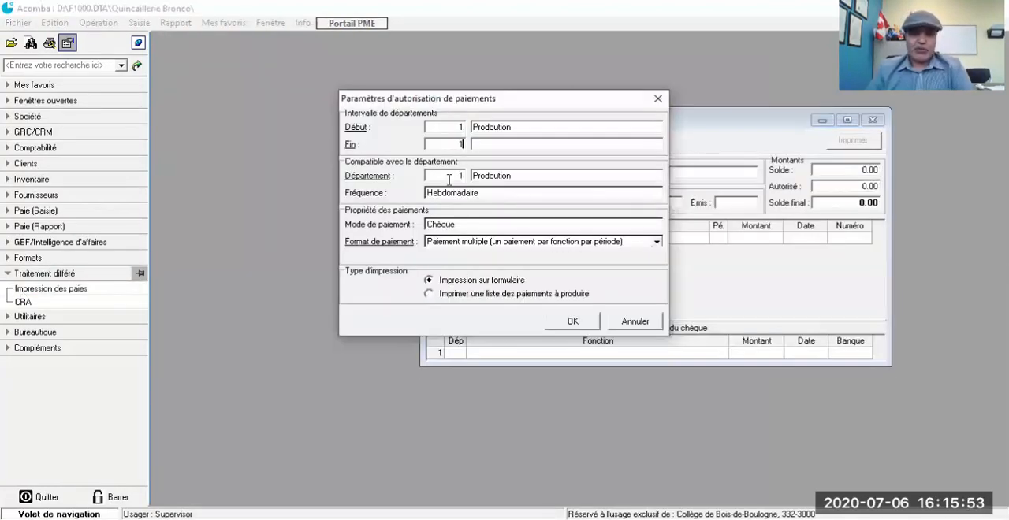
{"action": "key", "text": "Tab"}
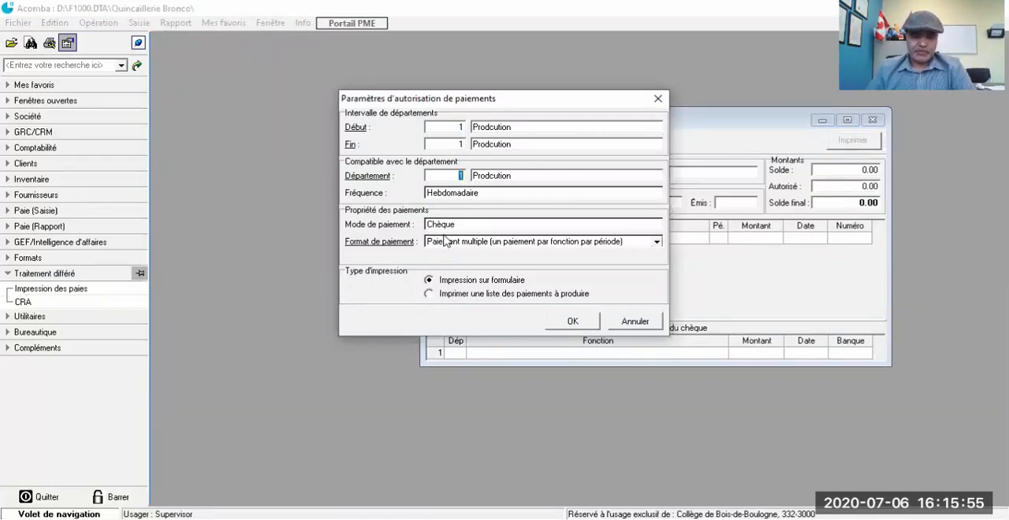
{"action": "left_click", "coordinate": [585, 323]}
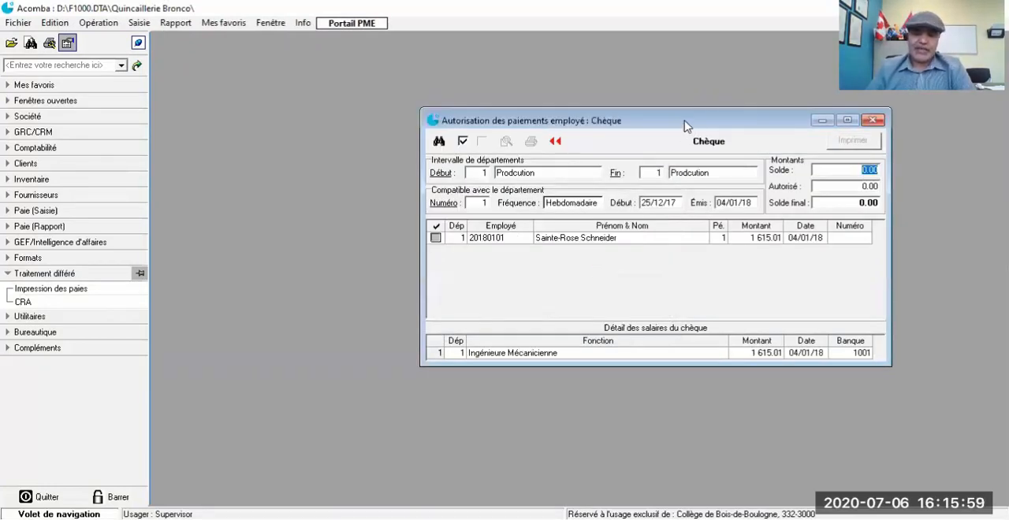
{"action": "left_click_drag", "start_coordinate": [685, 126], "coordinate": [505, 71]}
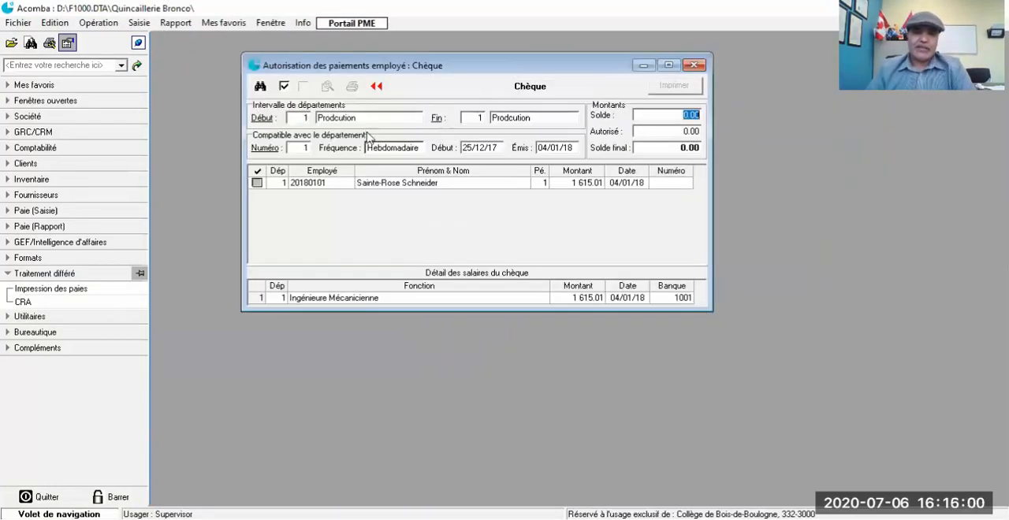
{"action": "left_click", "coordinate": [257, 184]}
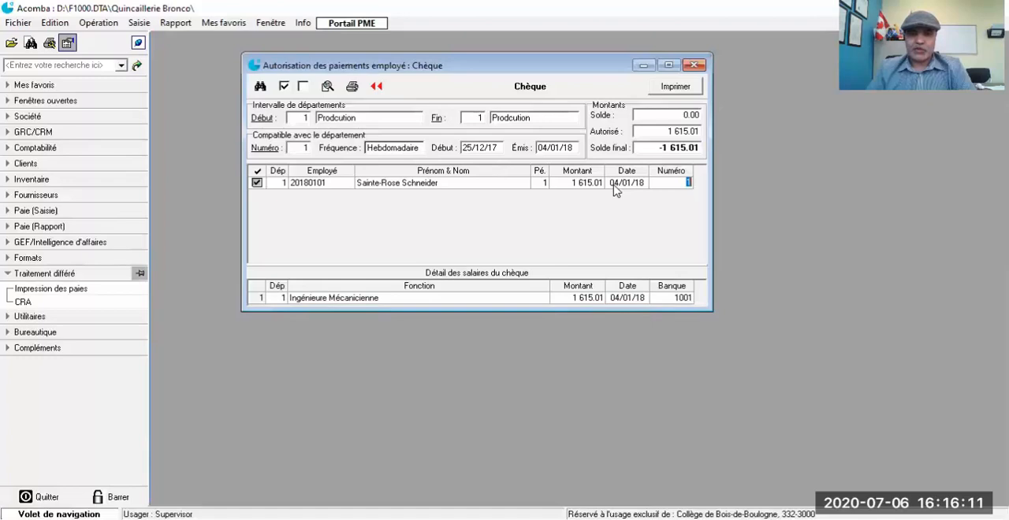
Step: Print the authorized period 1 paycheque, confirming that it should be printed now, and close the employee payment authorization
{"action": "left_click", "coordinate": [676, 88]}
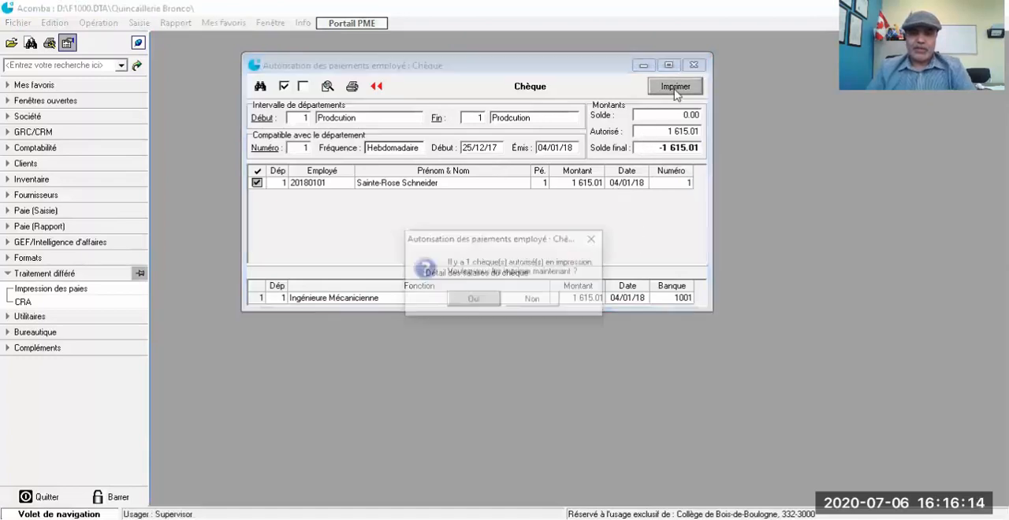
{"action": "left_click", "coordinate": [483, 300]}
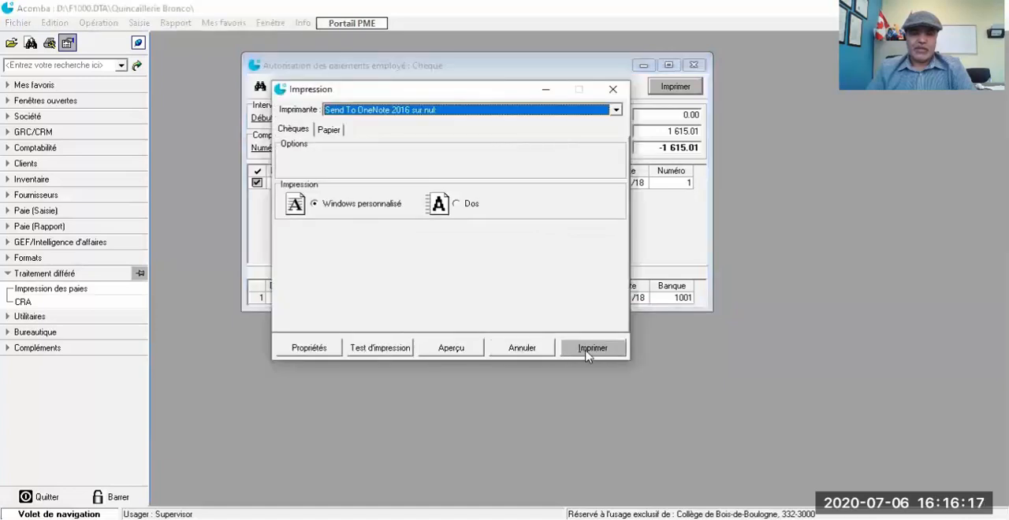
{"action": "left_click", "coordinate": [590, 349]}
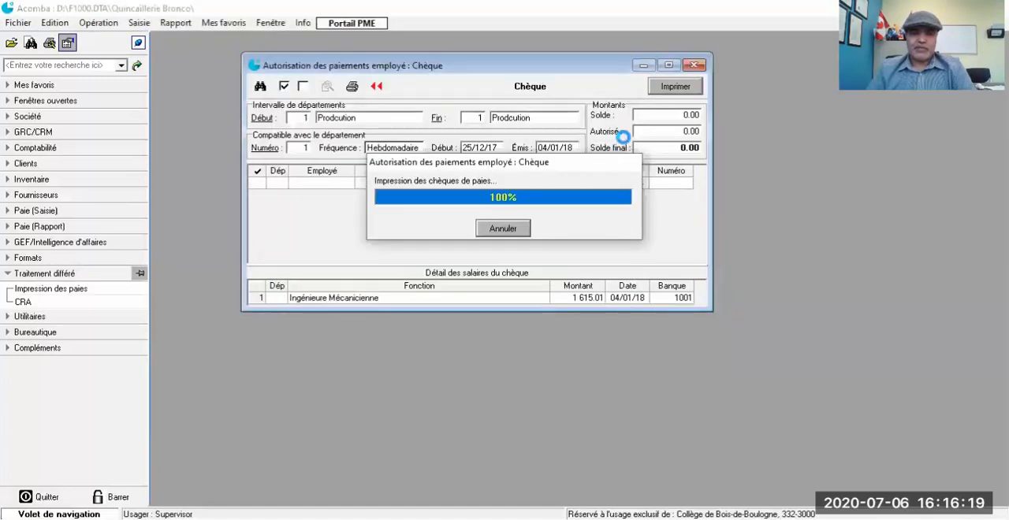
{"action": "left_click", "coordinate": [693, 67]}
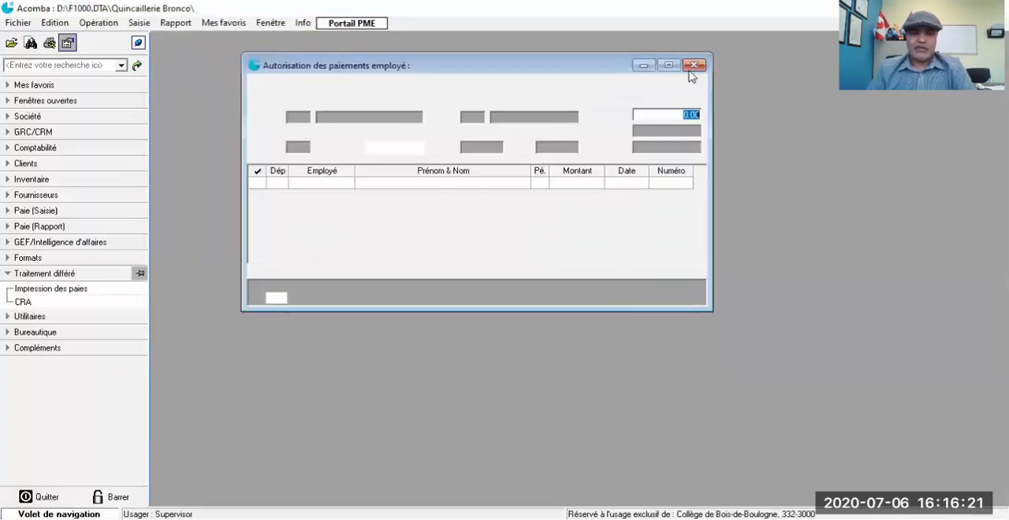
{"action": "left_click", "coordinate": [654, 102]}
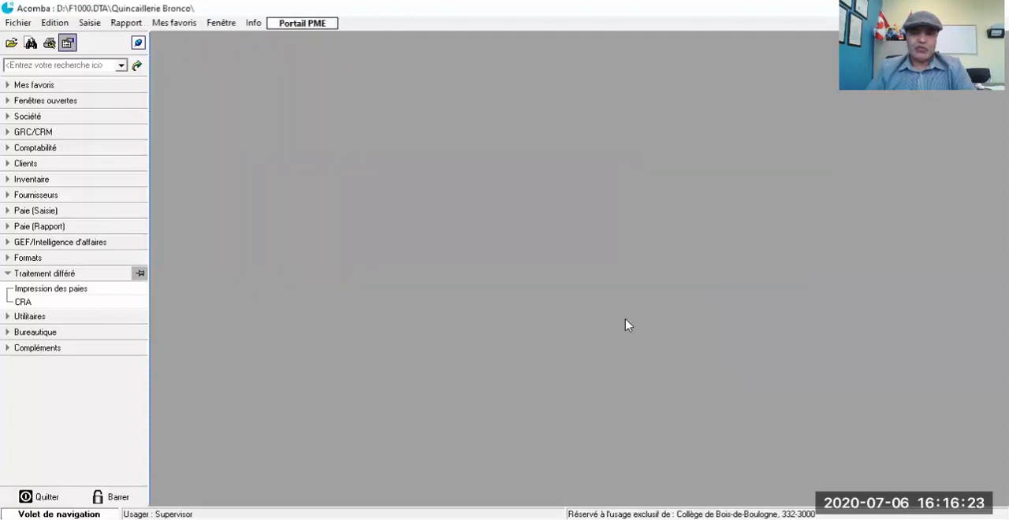
Step: Produce the Journal des paies as an on-screen Consultation détaillée up to period 1 for departments 1 to 1, review the printed cheque's entries and close it
{"action": "left_click", "coordinate": [7, 227]}
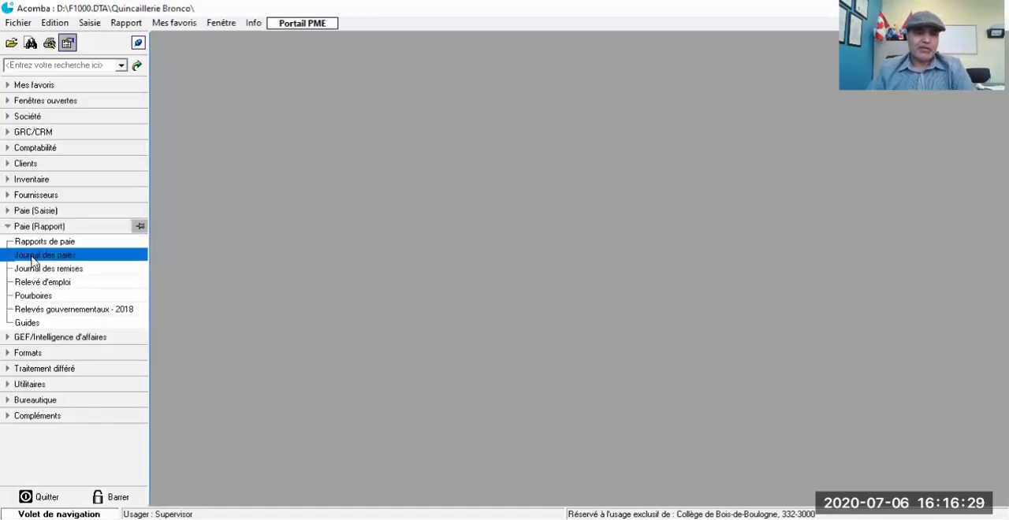
{"action": "left_click", "coordinate": [31, 257]}
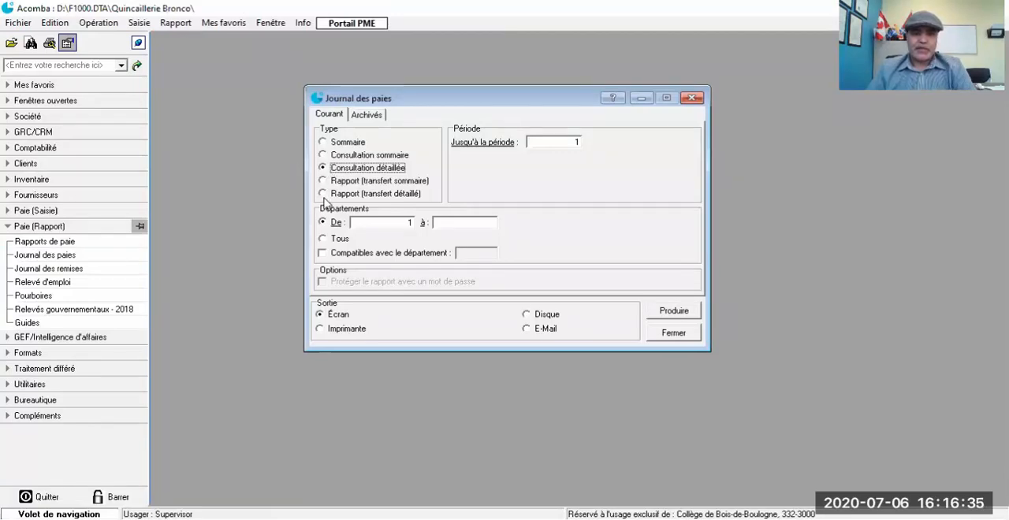
{"action": "left_click", "coordinate": [475, 224]}
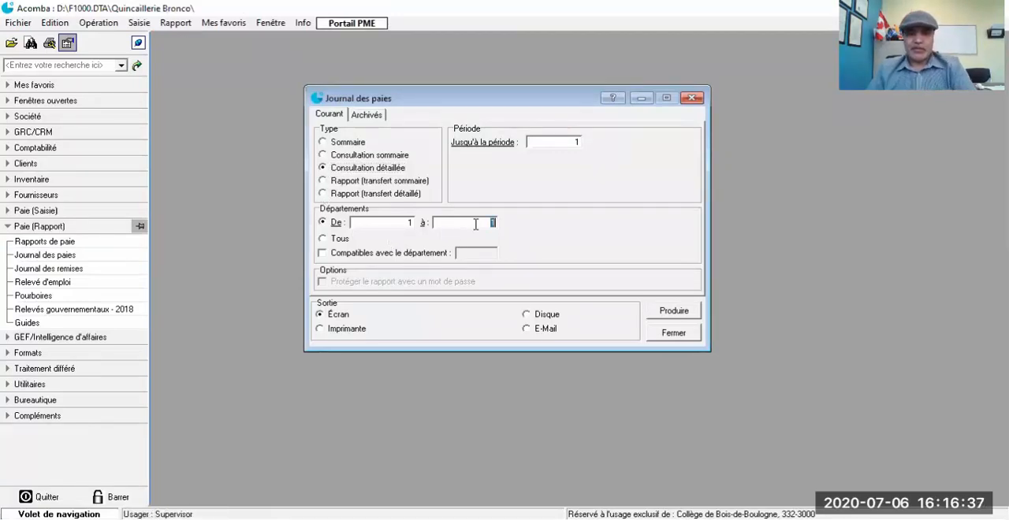
{"action": "key", "text": "BackSpace"}
{"action": "left_click", "coordinate": [661, 314]}
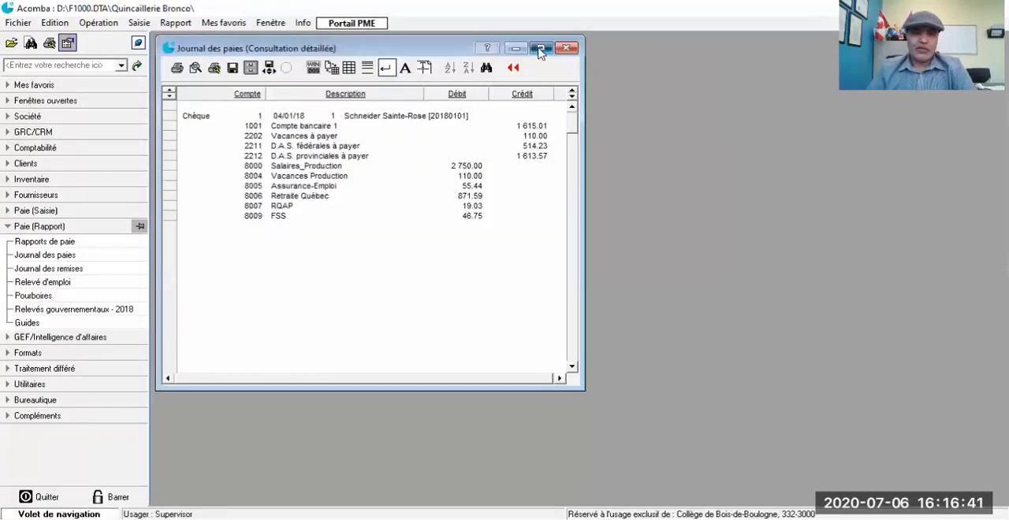
{"action": "left_click", "coordinate": [541, 44]}
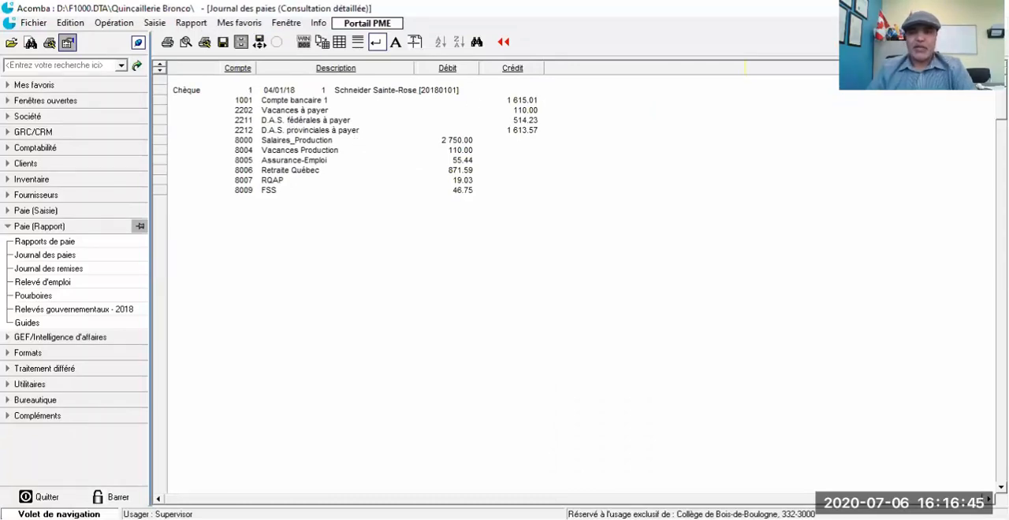
{"action": "left_click", "coordinate": [1000, 23]}
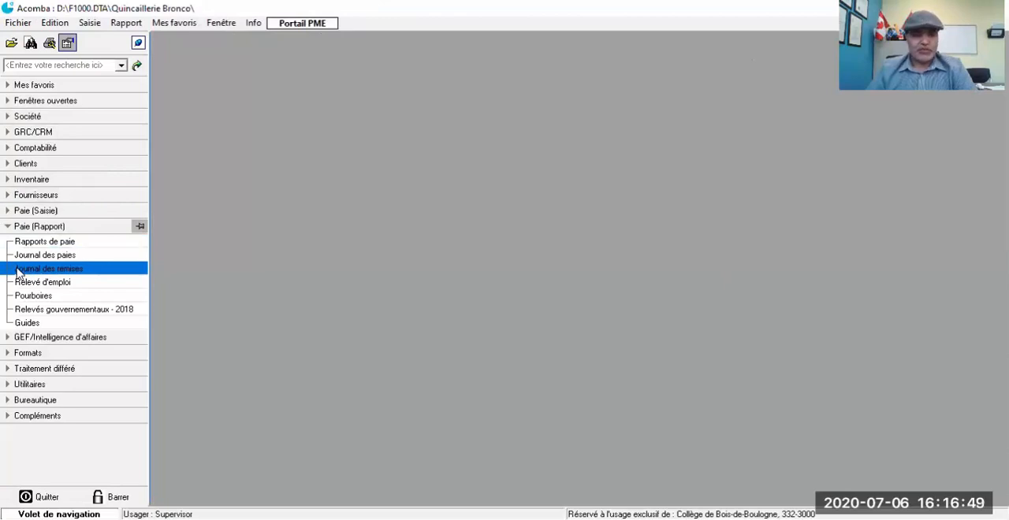
Step: Open the Journal des remises with the Combiné type and select bank account 1001 for both the provincial and federal remittances
{"action": "left_click", "coordinate": [47, 269]}
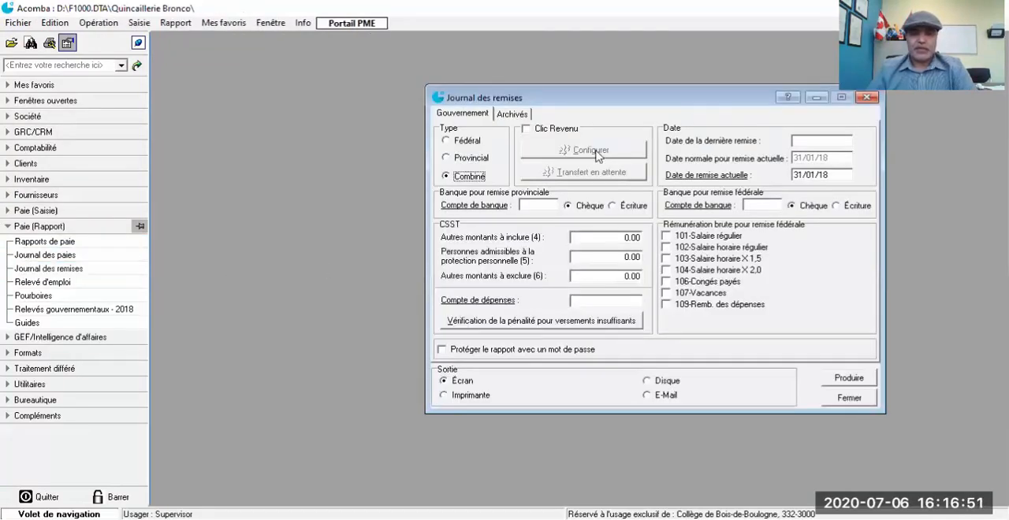
{"action": "left_click_drag", "start_coordinate": [631, 106], "coordinate": [421, 92]}
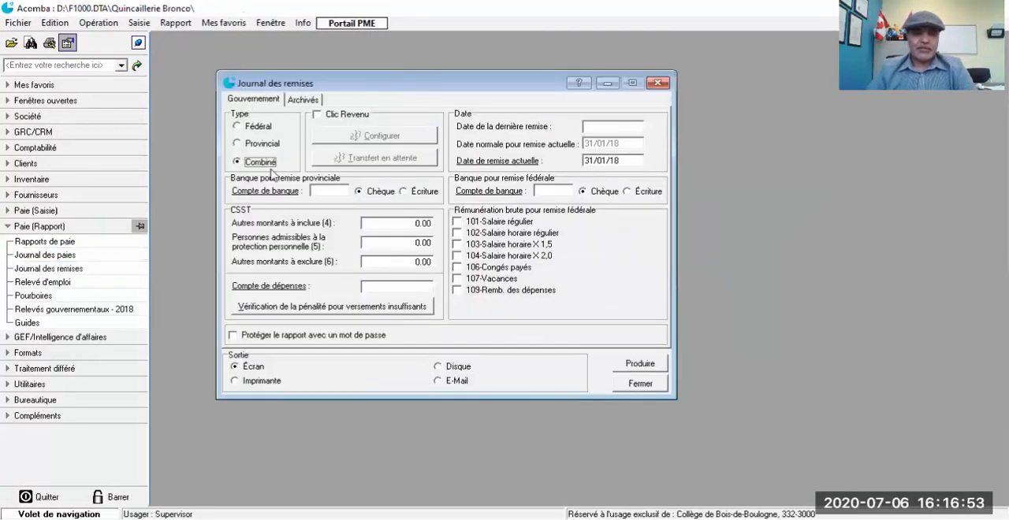
{"action": "double_click", "coordinate": [325, 190]}
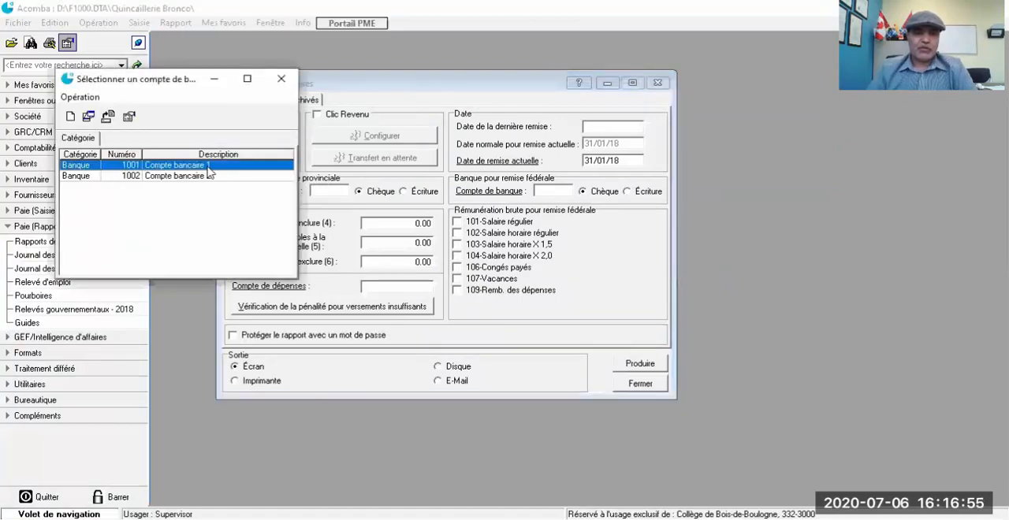
{"action": "double_click", "coordinate": [209, 166]}
{"action": "double_click", "coordinate": [556, 191]}
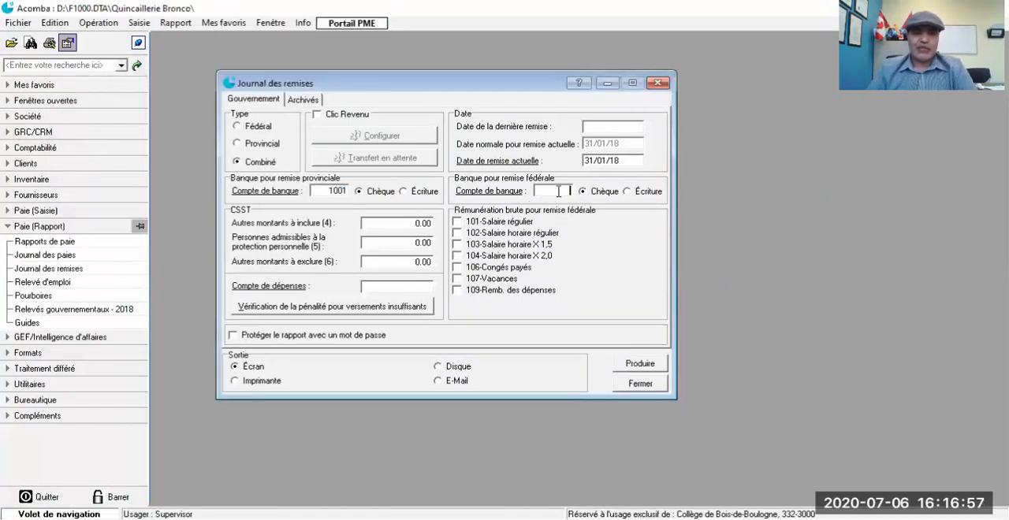
{"action": "double_click", "coordinate": [203, 165]}
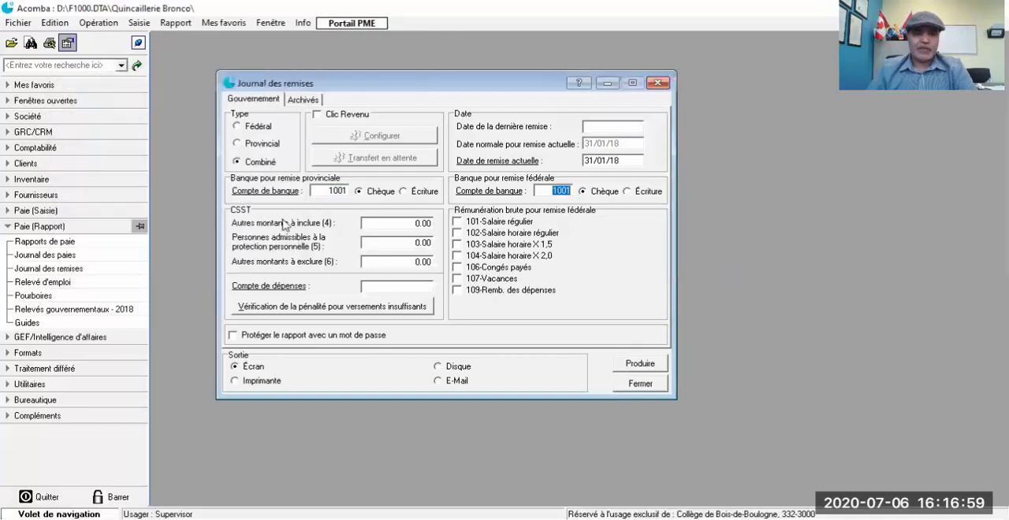
Step: Set the current remittance date to 04/01/18 and produce the combined remittance journal on screen
{"action": "left_click", "coordinate": [632, 159]}
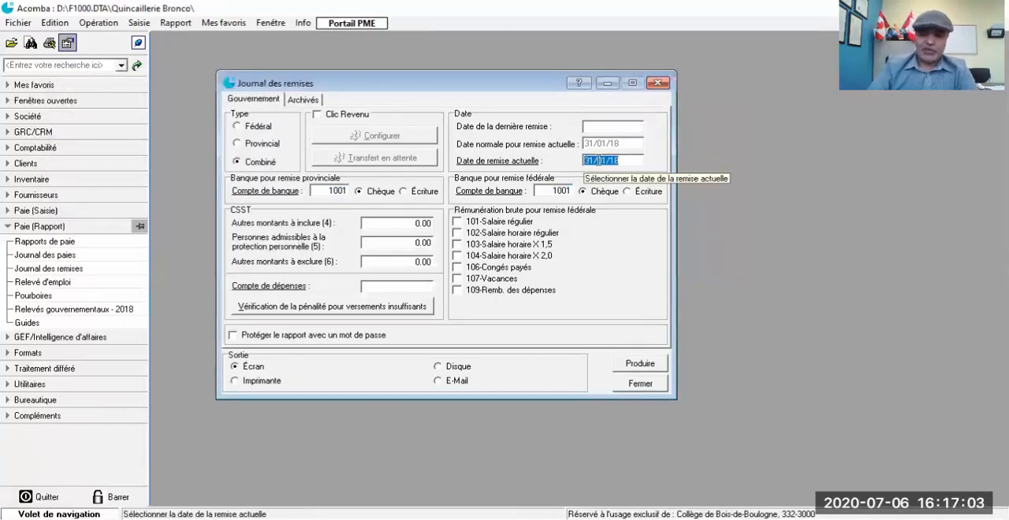
{"action": "type", "text": "04"}
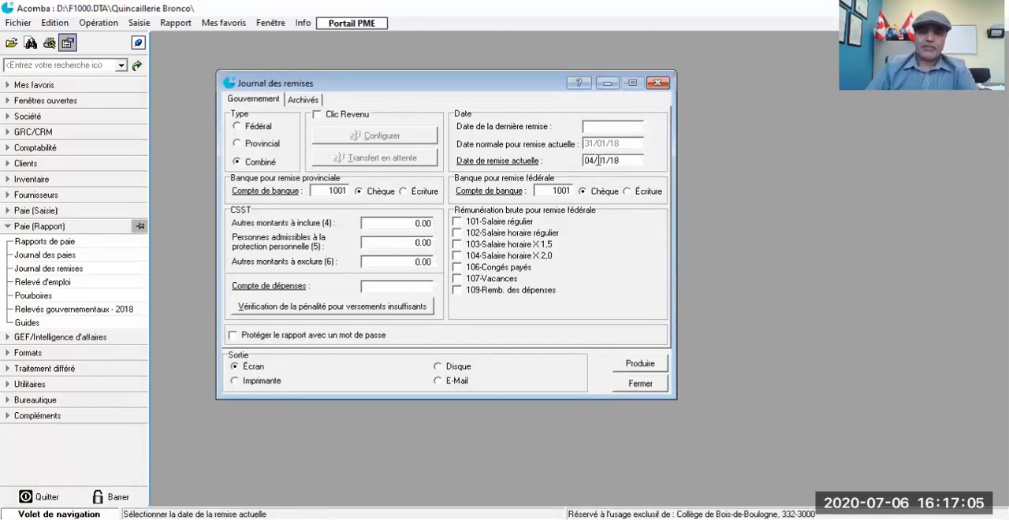
{"action": "left_click", "coordinate": [652, 369]}
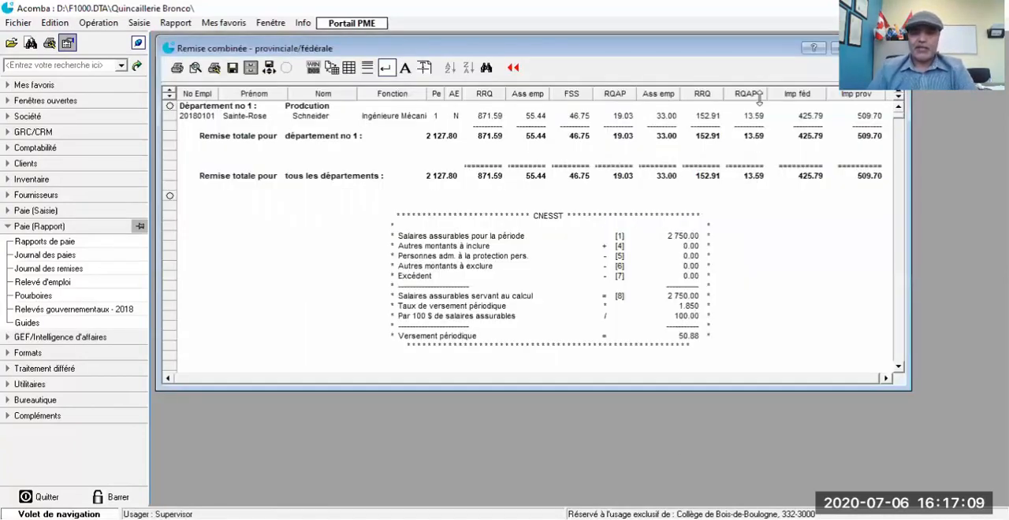
Step: Review the CNESST, provincial and federal sections of the combined remittance report, then close it without executing the remittance procedure
{"action": "left_click", "coordinate": [869, 48]}
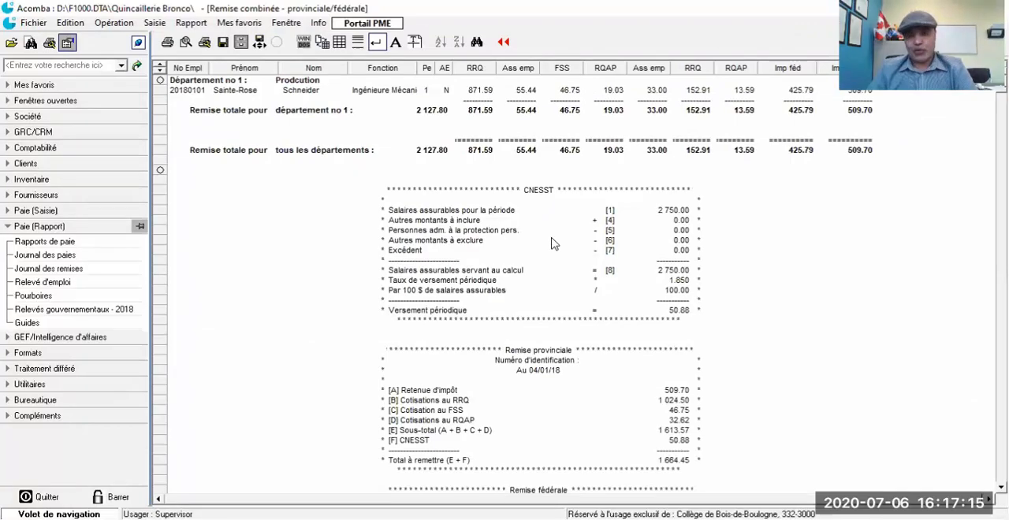
{"action": "scroll", "coordinate": [558, 255], "scroll_direction": "down", "scroll_amount": 1}
{"action": "scroll", "coordinate": [559, 255], "scroll_direction": "down", "scroll_amount": 4}
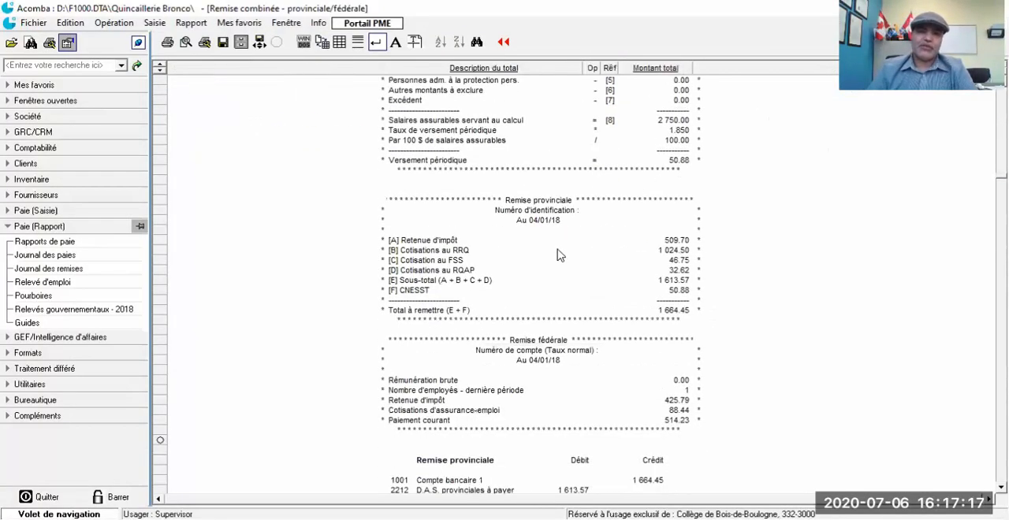
{"action": "scroll", "coordinate": [558, 255], "scroll_direction": "down", "scroll_amount": 14}
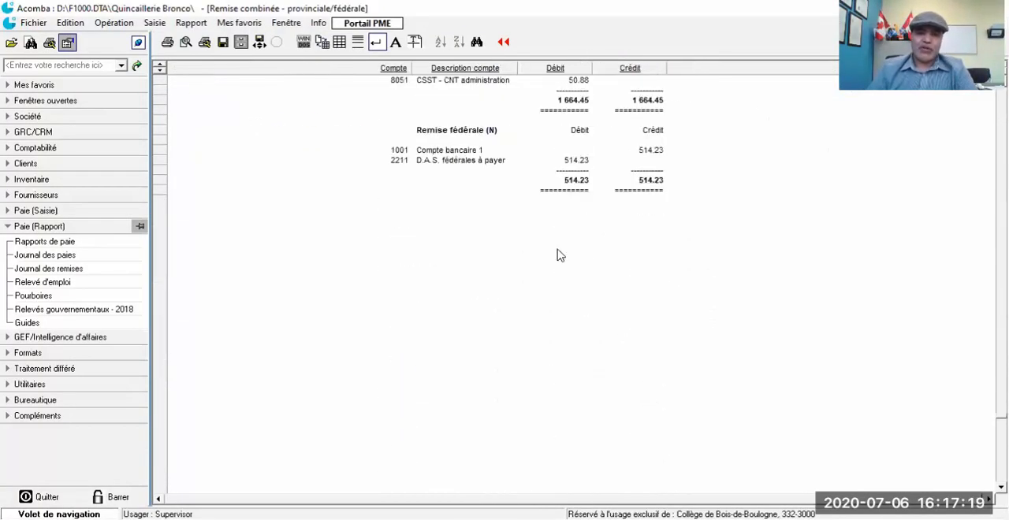
{"action": "scroll", "coordinate": [558, 255], "scroll_direction": "up", "scroll_amount": 20}
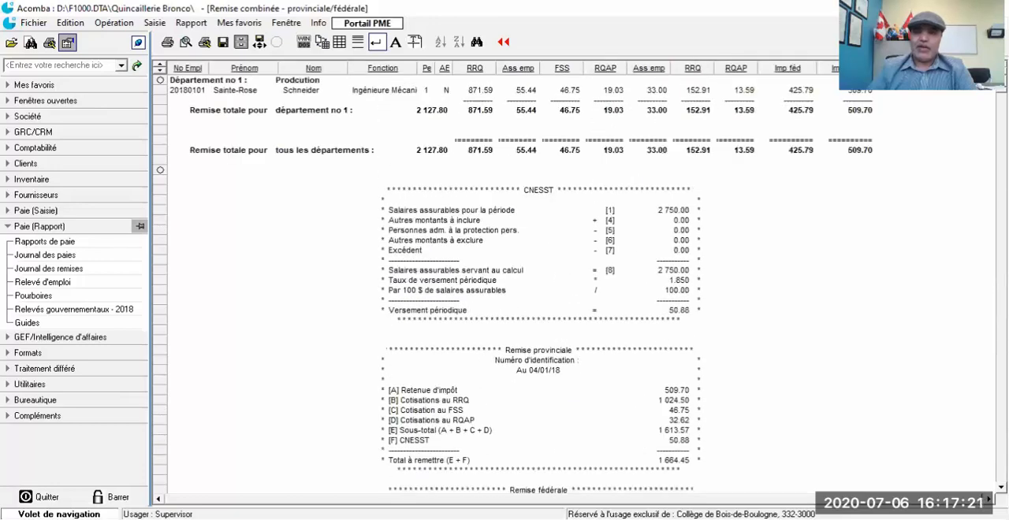
{"action": "left_click", "coordinate": [999, 23]}
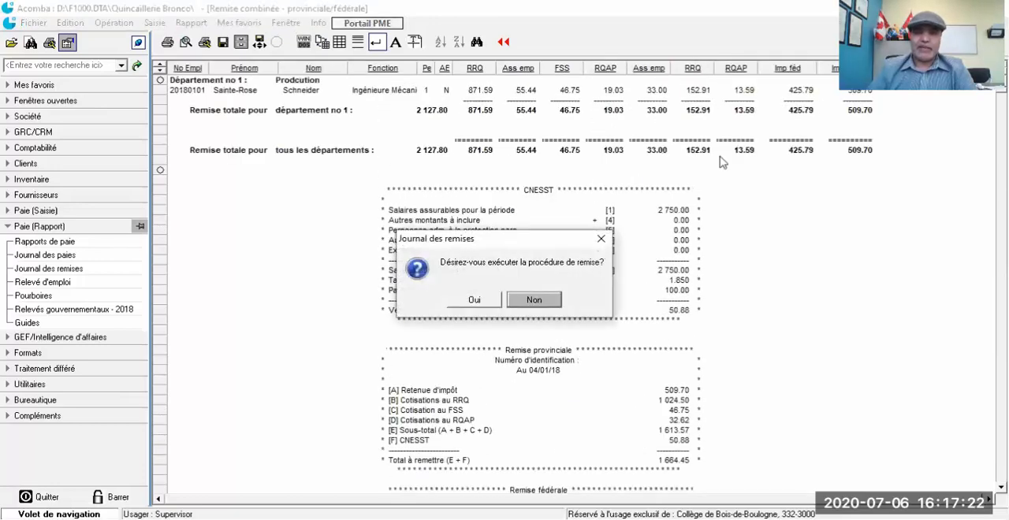
{"action": "left_click", "coordinate": [524, 300]}
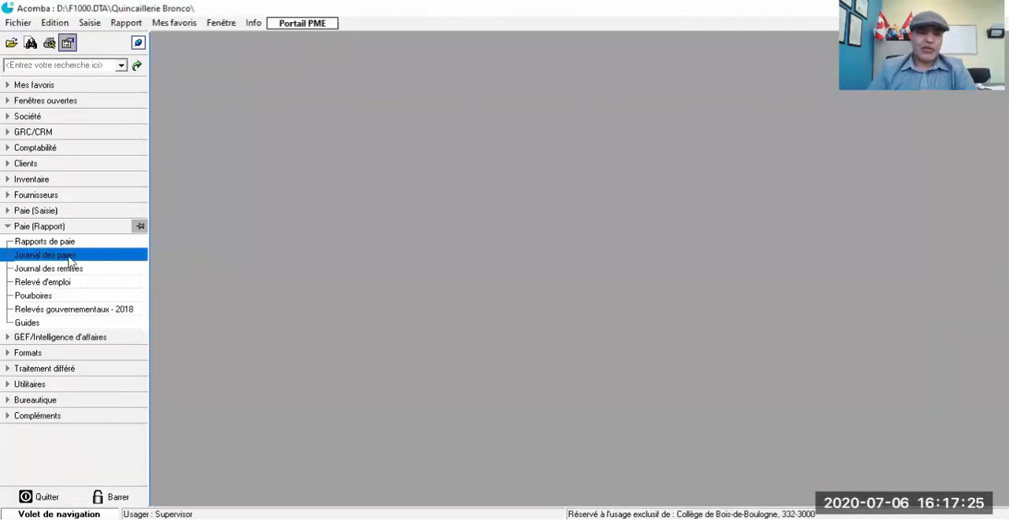
Step: Open the employee's registered period 1 pay, check the regular and overtime hours worked, and close the record
{"action": "left_click", "coordinate": [13, 211]}
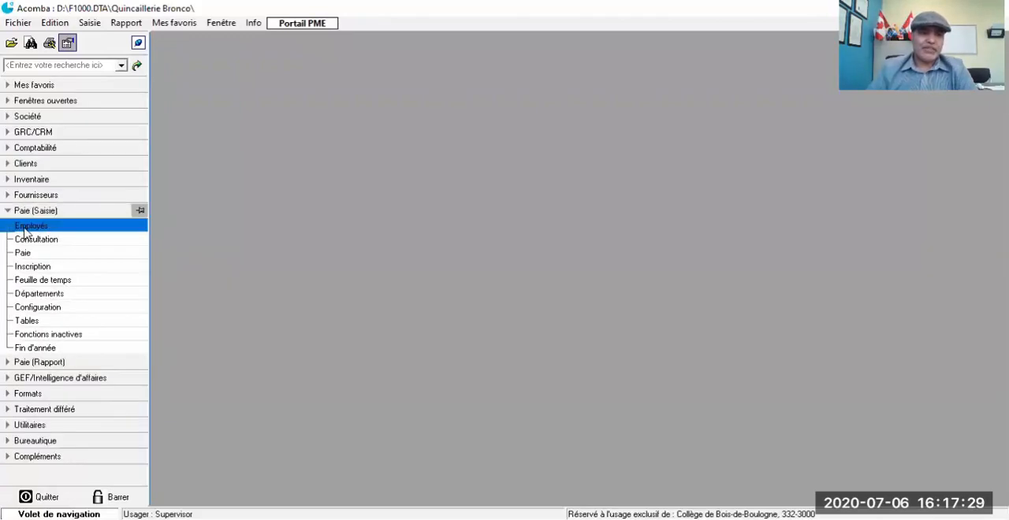
{"action": "left_click", "coordinate": [22, 253]}
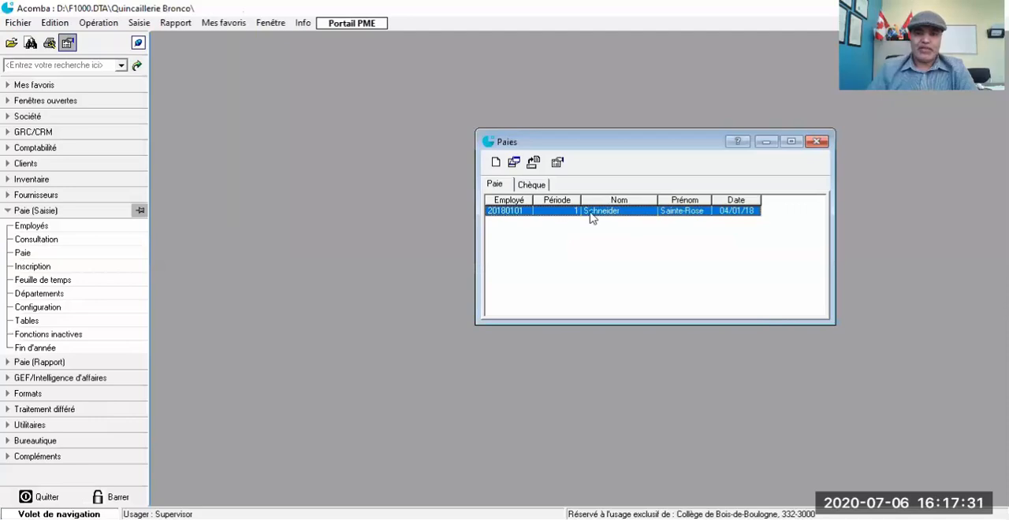
{"action": "double_click", "coordinate": [592, 218]}
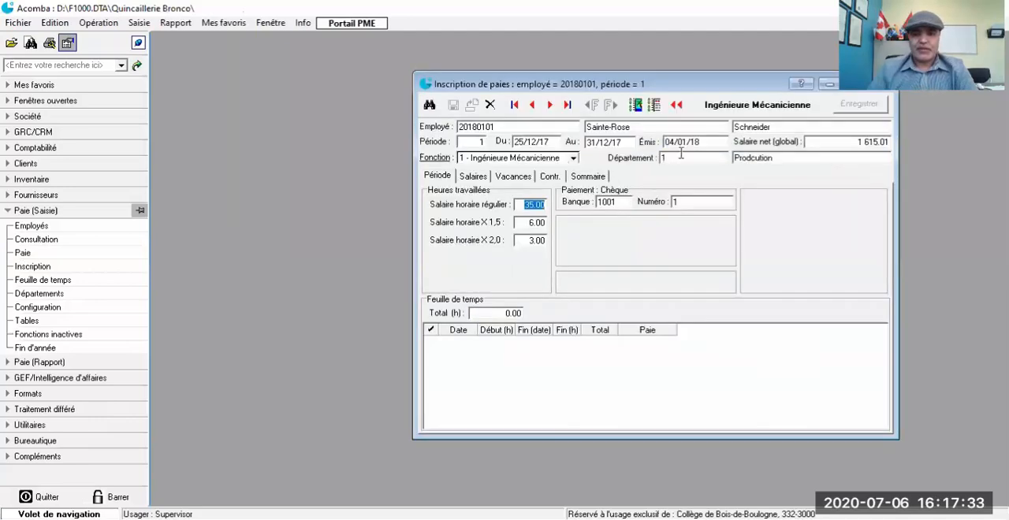
{"action": "left_click_drag", "start_coordinate": [757, 85], "coordinate": [511, 66]}
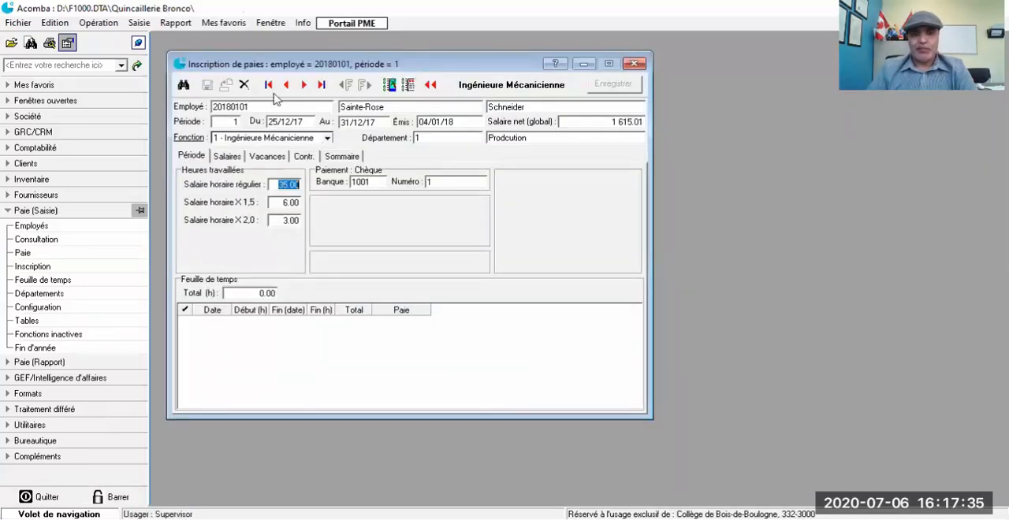
{"action": "left_click", "coordinate": [278, 186]}
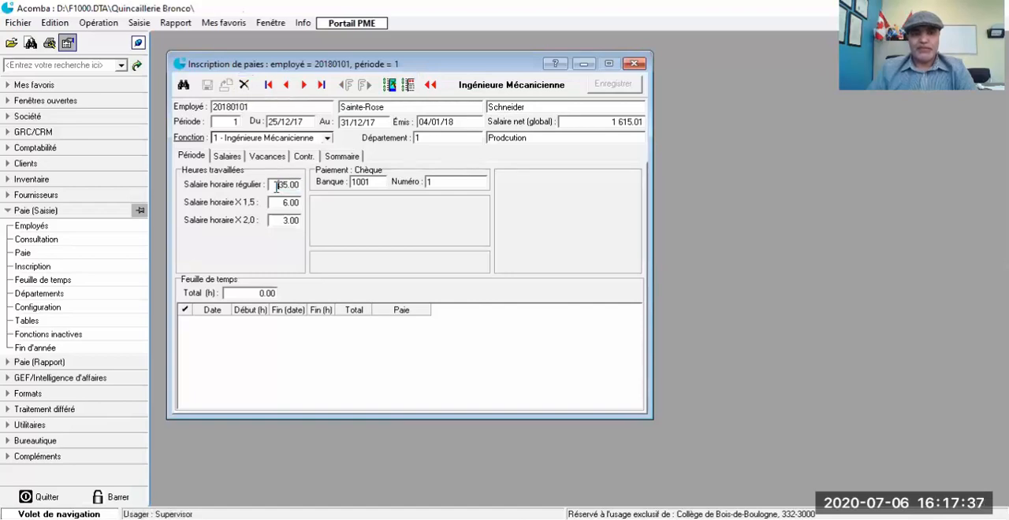
{"action": "left_click", "coordinate": [280, 204]}
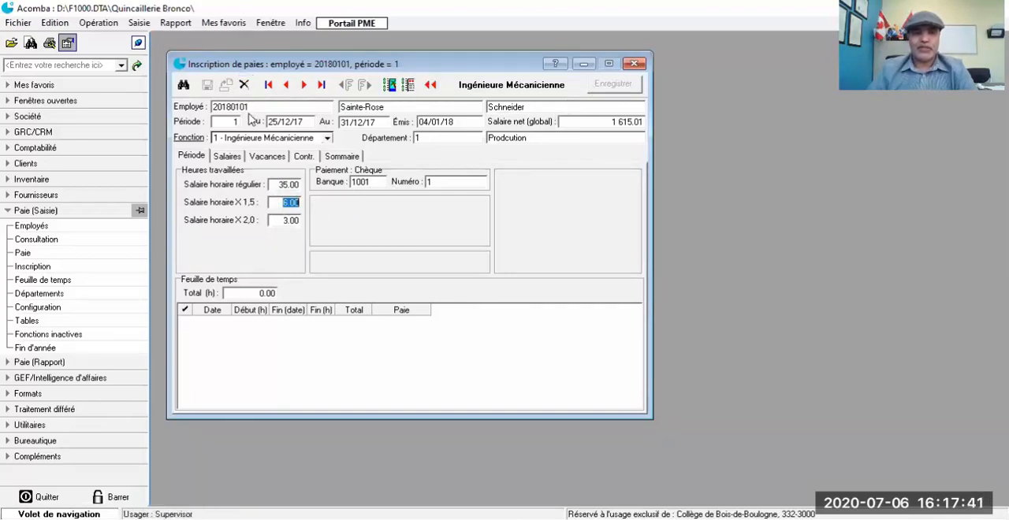
{"action": "left_click", "coordinate": [634, 63]}
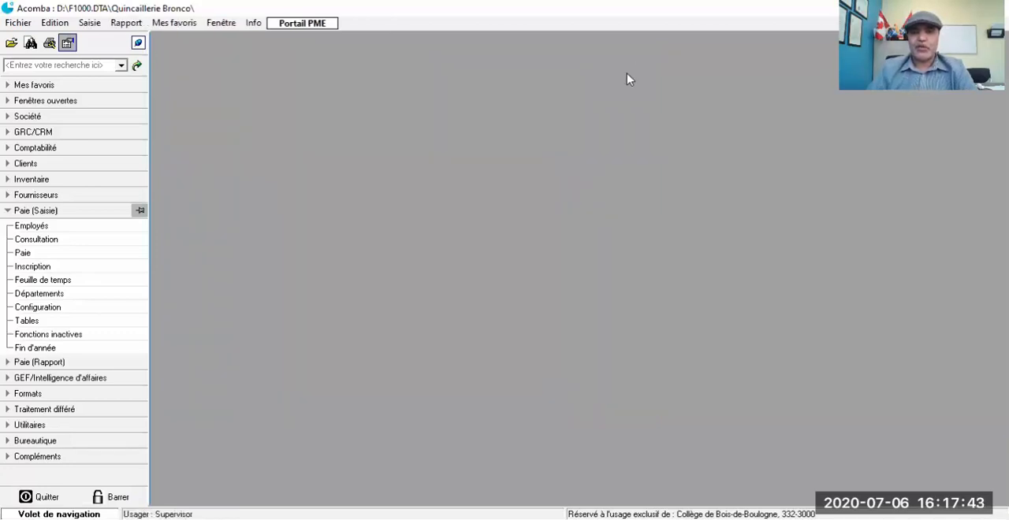